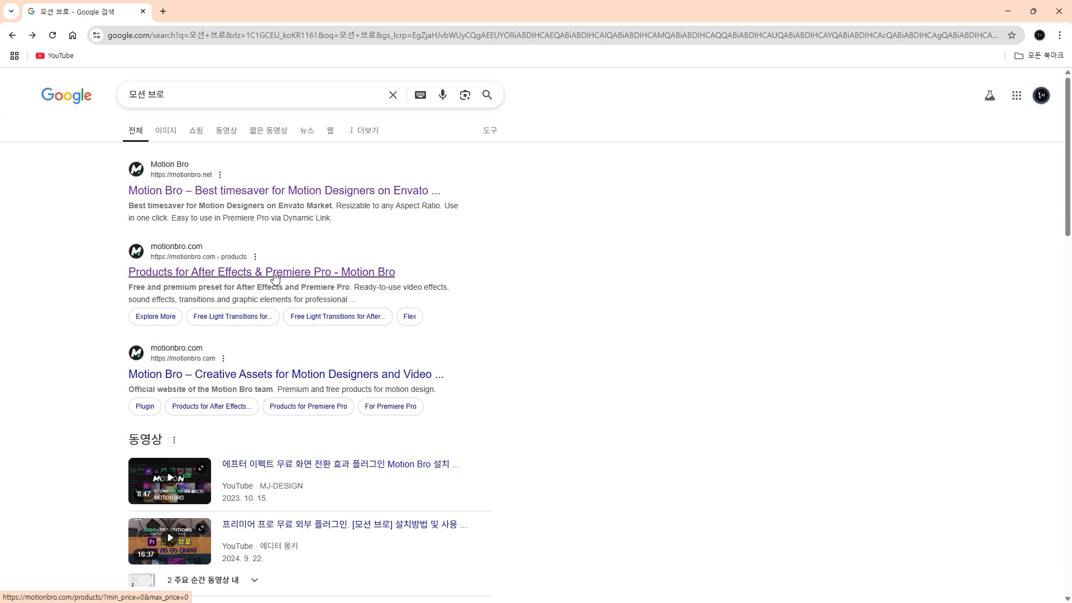
- Filter Motion Bro products to Premiere Pro, open Quick 3D Animator, and pick Personal use - Free
{"action": "left_click", "coordinate": [275, 274]}
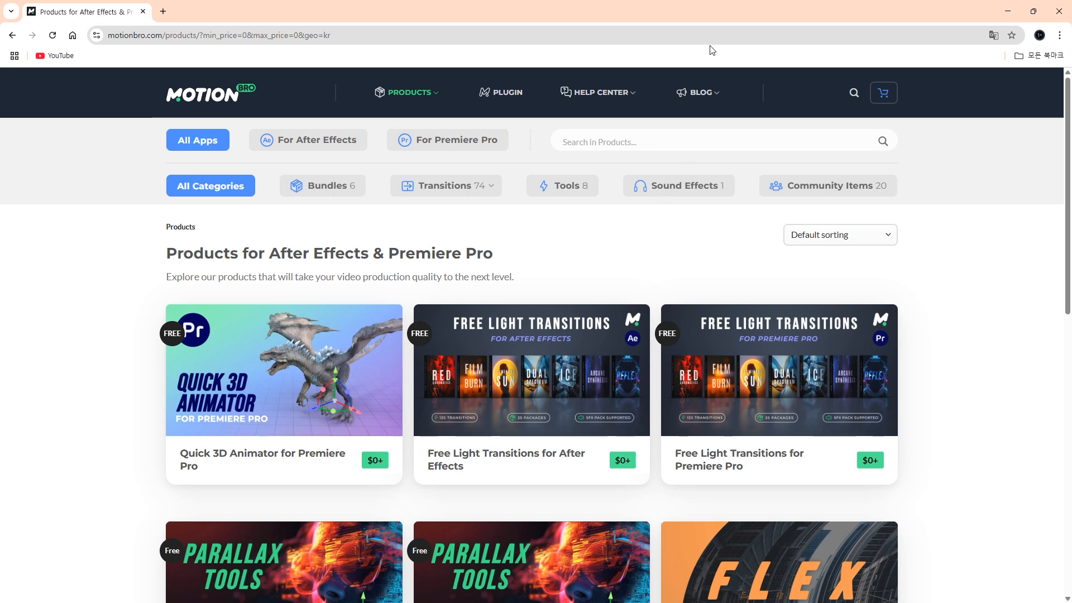
{"action": "mouse_move", "coordinate": [415, 98]}
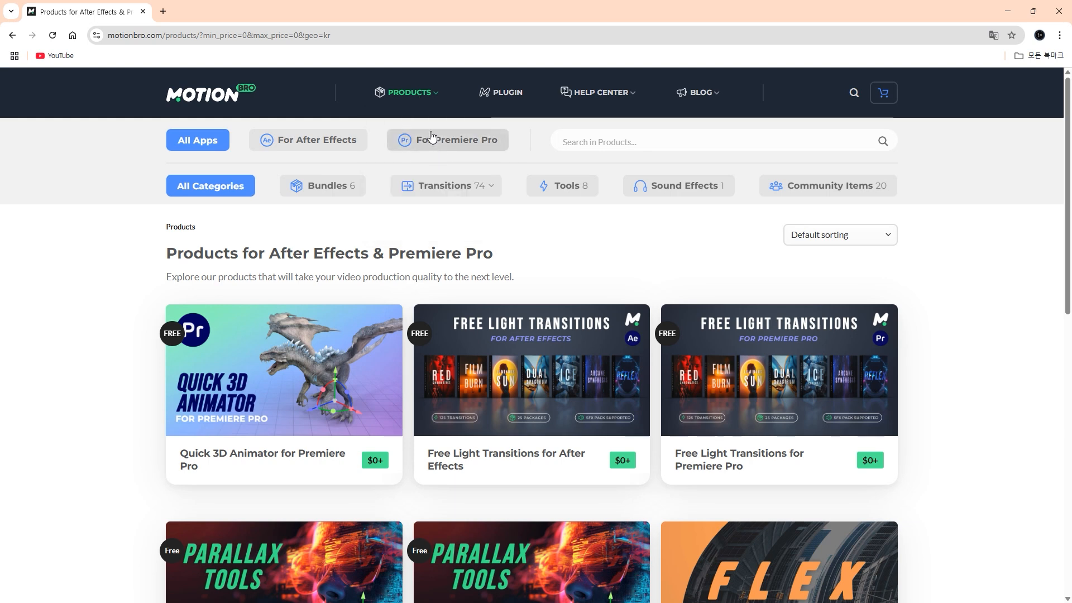
{"action": "left_click", "coordinate": [450, 138]}
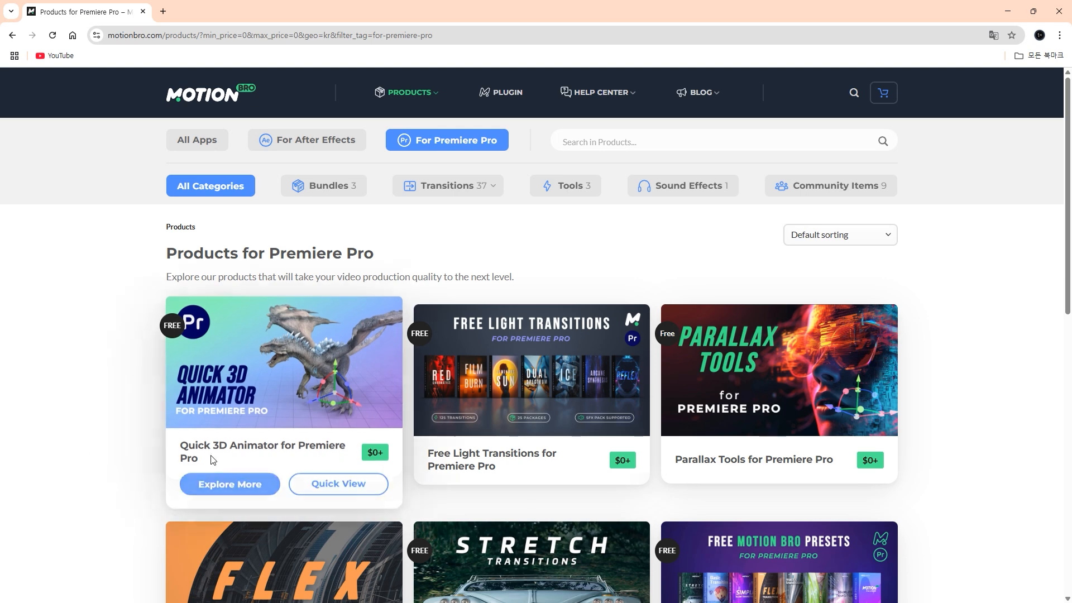
{"action": "left_click", "coordinate": [217, 487]}
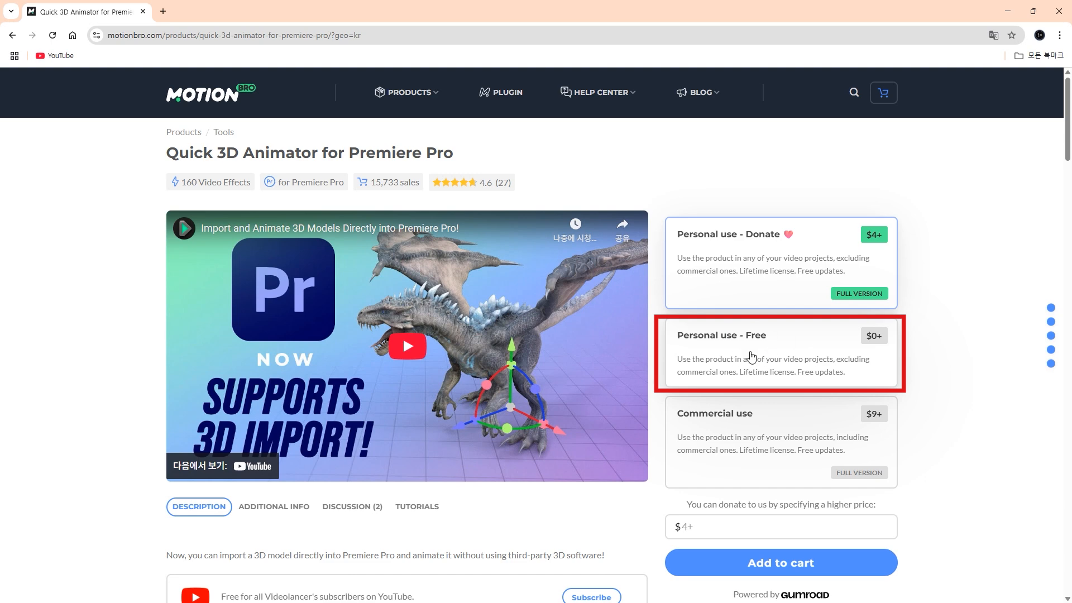
{"action": "left_click", "coordinate": [785, 343]}
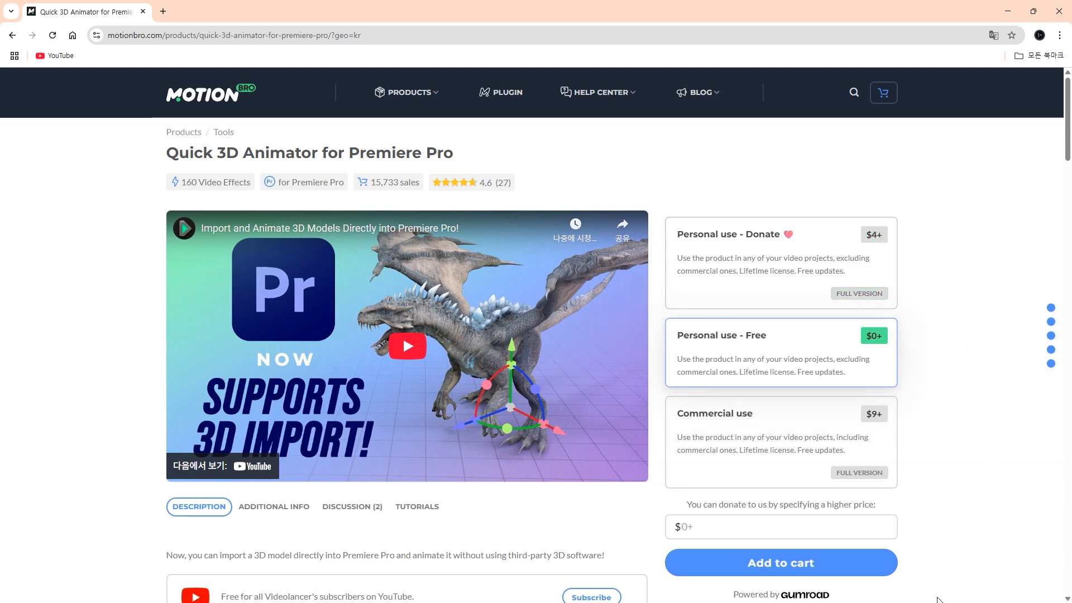
- Check out the free licence with the buyer's e-mail and a 0 tip, declining the bundle offer
{"action": "left_click", "coordinate": [820, 573]}
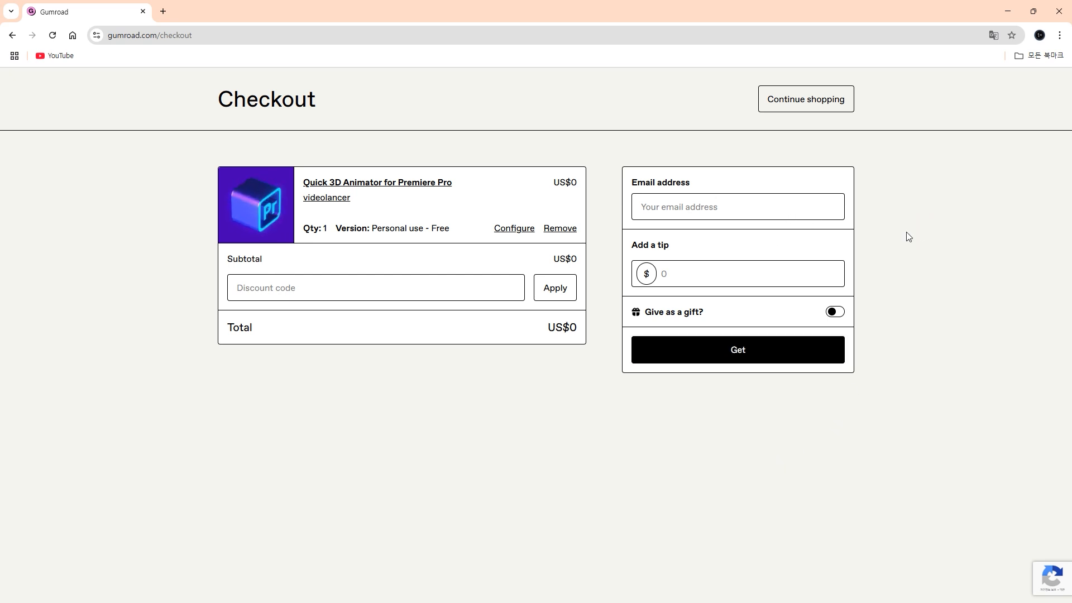
{"action": "left_click", "coordinate": [735, 200]}
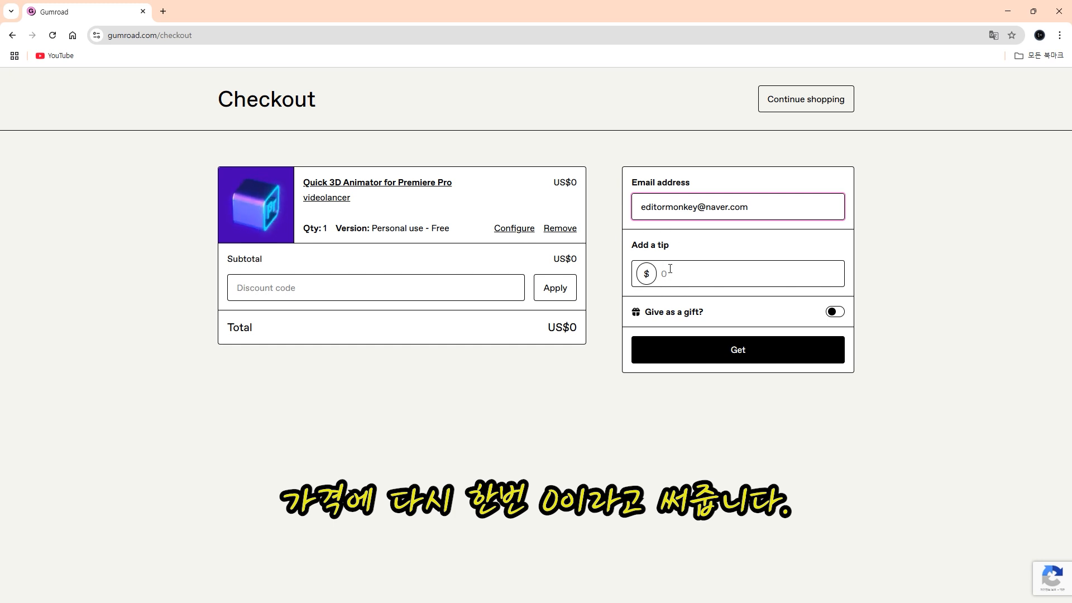
{"action": "left_click", "coordinate": [698, 279]}
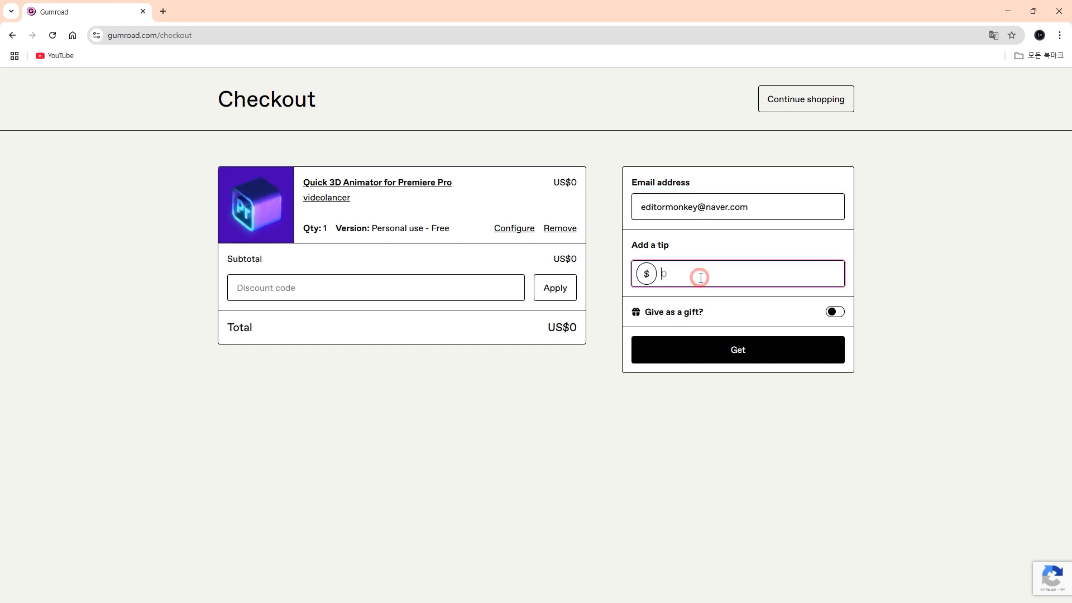
{"action": "type", "text": "0"}
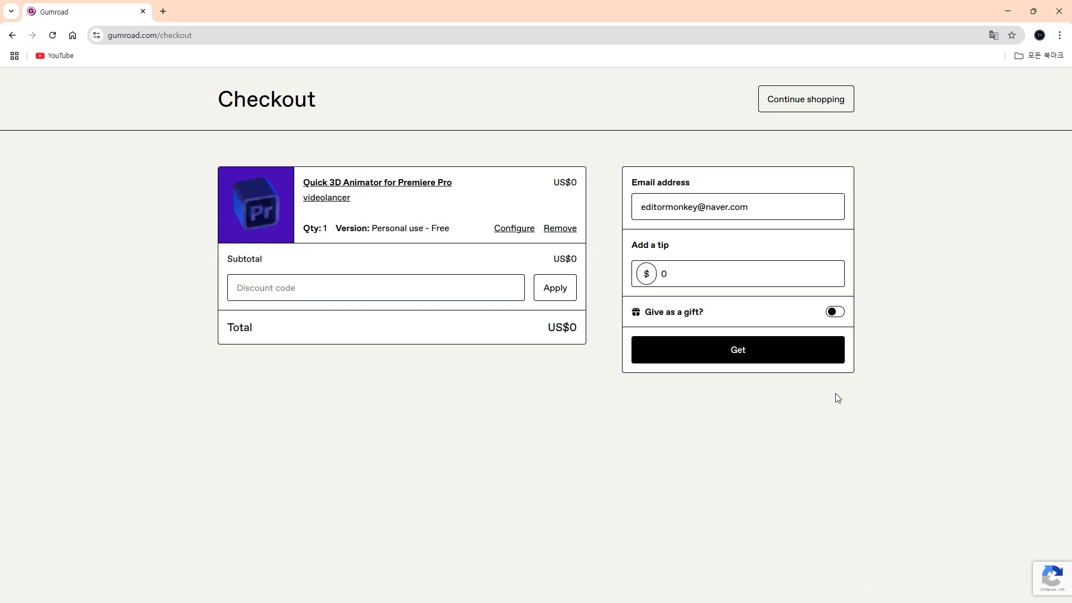
{"action": "left_click", "coordinate": [803, 360]}
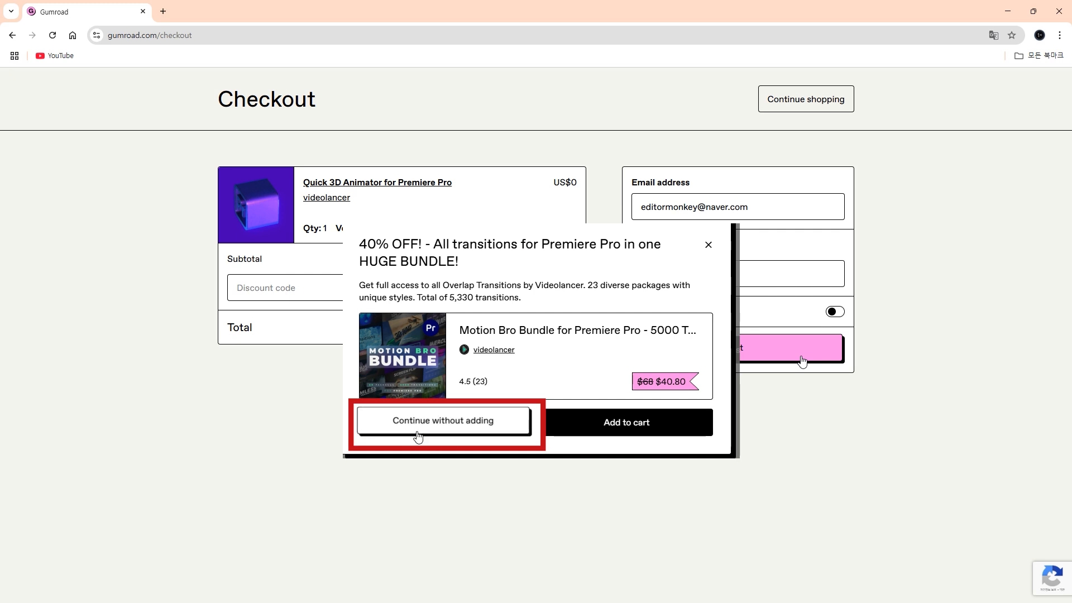
{"action": "left_click", "coordinate": [390, 429]}
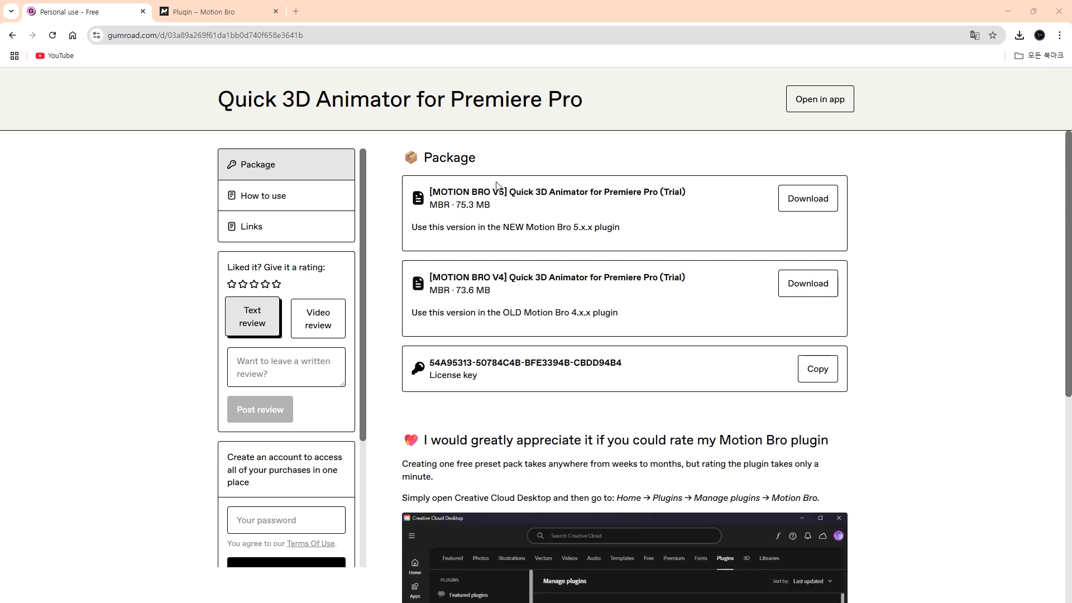
{"action": "left_click", "coordinate": [210, 12]}
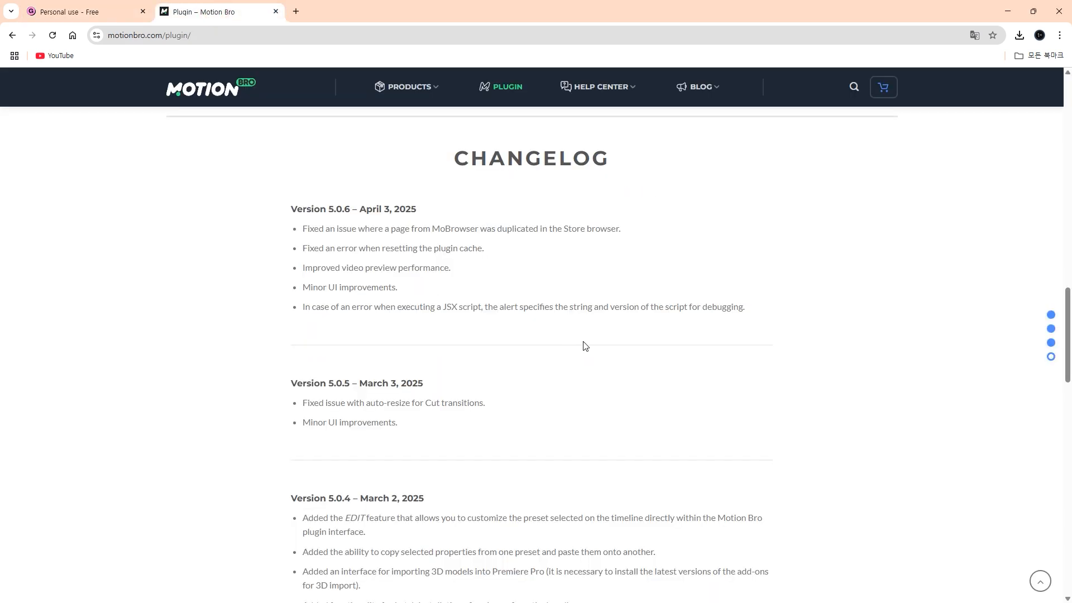
{"action": "scroll", "coordinate": [621, 368], "scroll_direction": "down", "scroll_amount": 4}
{"action": "scroll", "coordinate": [515, 317], "scroll_direction": "down", "scroll_amount": 5}
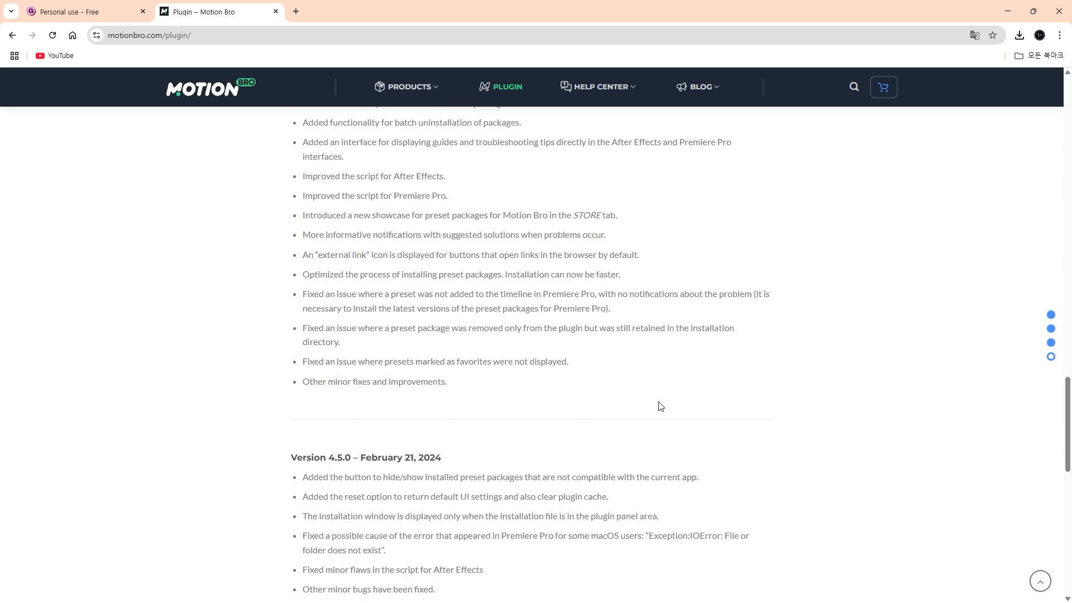
{"action": "scroll", "coordinate": [650, 402], "scroll_direction": "up", "scroll_amount": 6}
{"action": "scroll", "coordinate": [648, 401], "scroll_direction": "up", "scroll_amount": 2}
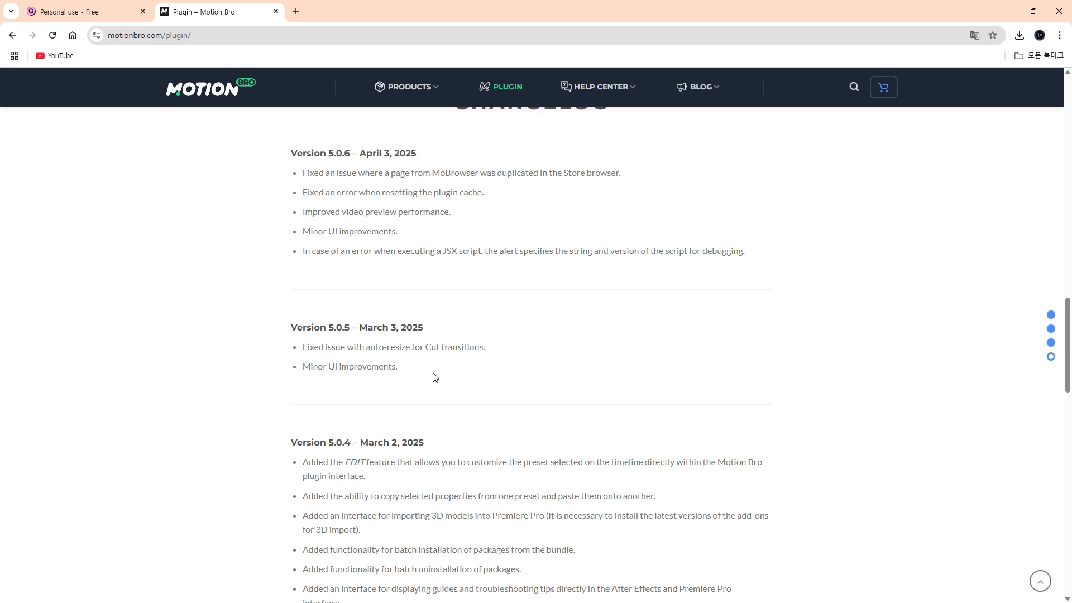
{"action": "scroll", "coordinate": [347, 416], "scroll_direction": "up", "scroll_amount": 2}
{"action": "scroll", "coordinate": [391, 310], "scroll_direction": "up", "scroll_amount": 2}
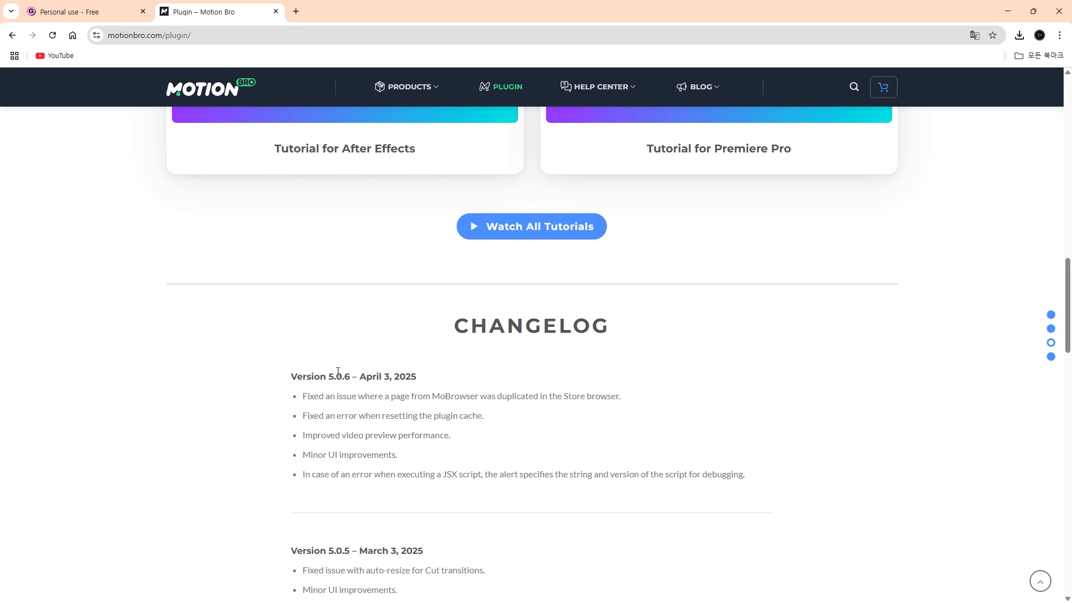
{"action": "left_click", "coordinate": [81, 12]}
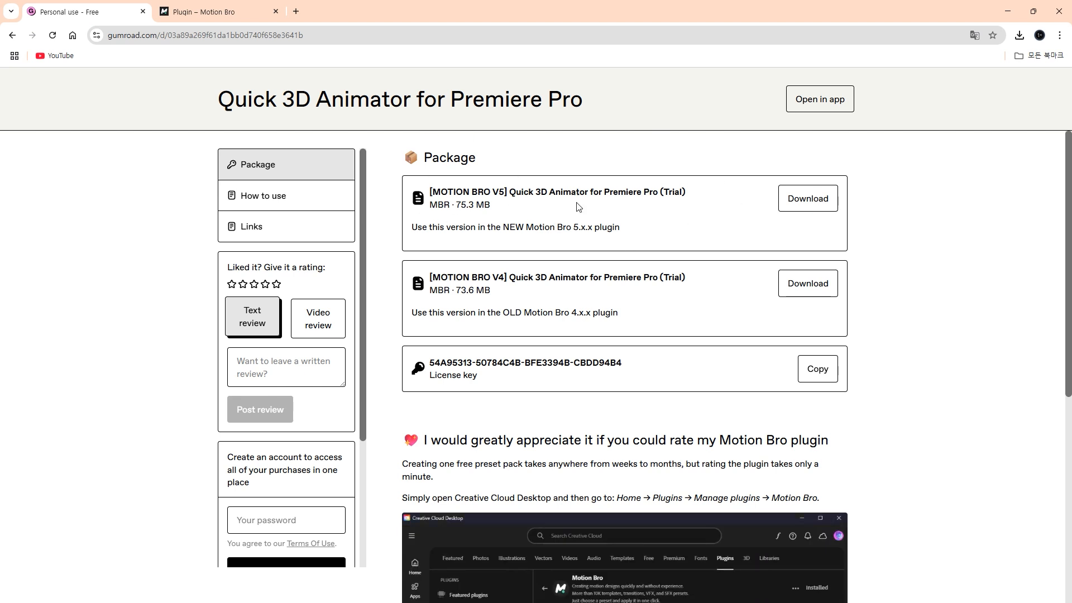
- Download the [MOTION BRO V5] Quick 3D Animator for Premiere Pro (Trial) package
{"action": "left_click", "coordinate": [819, 197]}
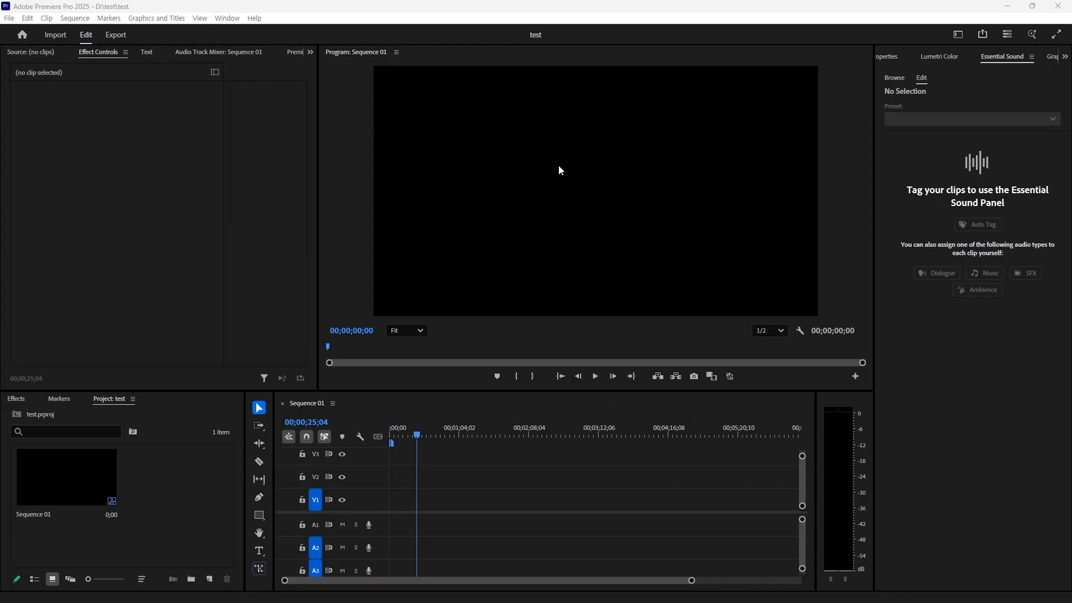
- Open the Motion Bro 5.0.6 extension panel and drop the downloaded .mbr package onto it
{"action": "left_click", "coordinate": [229, 22]}
{"action": "mouse_move", "coordinate": [244, 65]}
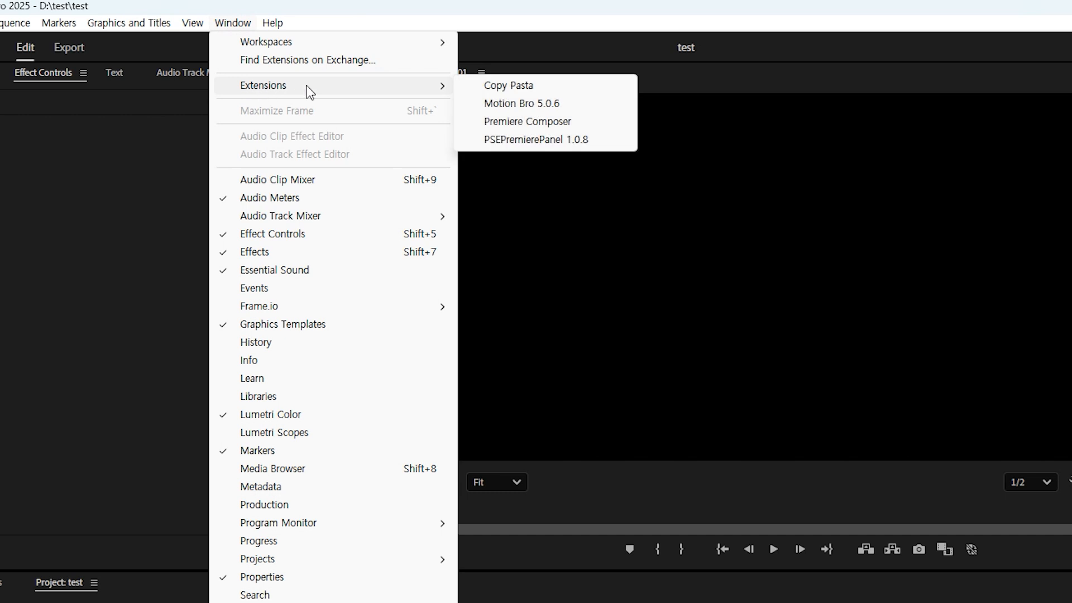
{"action": "left_click", "coordinate": [547, 103]}
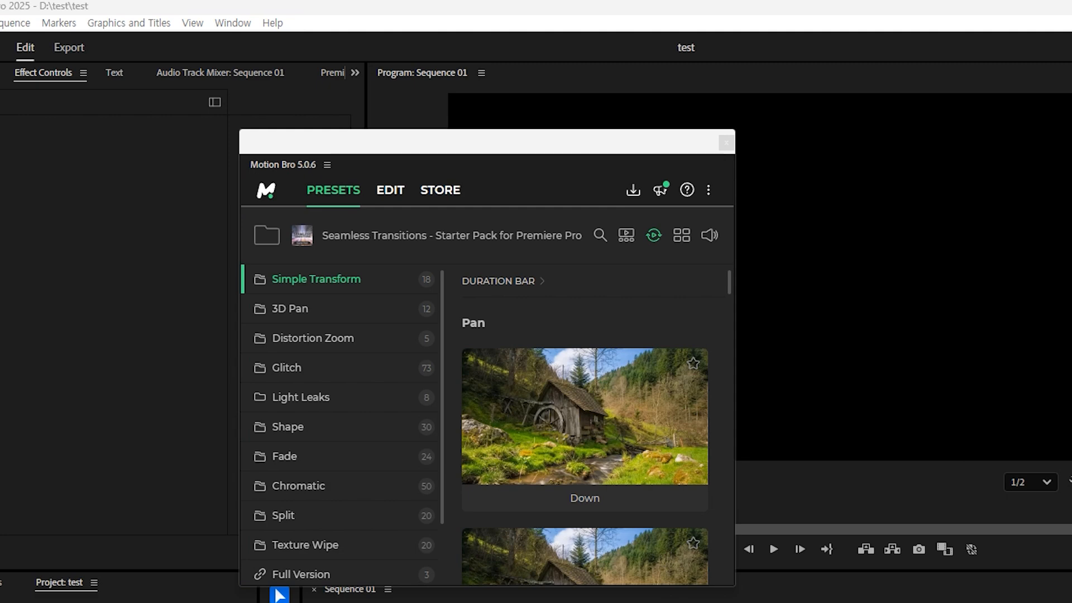
{"action": "left_click_drag", "start_coordinate": [783, 291], "coordinate": [546, 332]}
{"action": "mouse_move", "coordinate": [447, 323]}
{"action": "left_mouse_down"}
{"action": "mouse_move", "coordinate": [469, 338]}
{"action": "mouse_move", "coordinate": [447, 318]}
{"action": "left_mouse_up"}
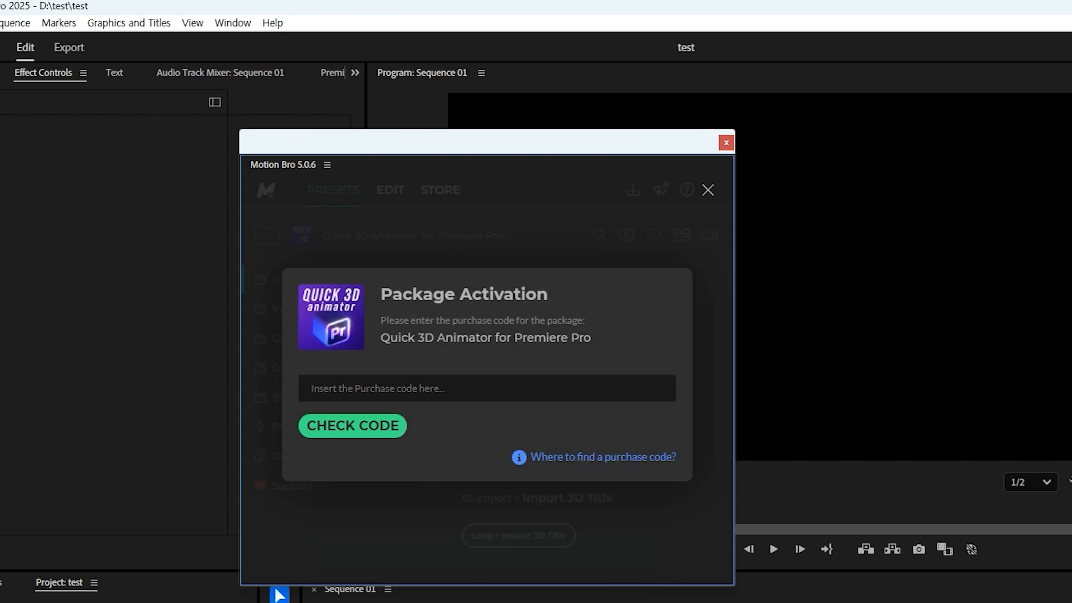
- Paste the licence key into Motion Bro's purchase code field and verify it with CHECK CODE
{"action": "left_click", "coordinate": [487, 388]}
{"action": "right_click", "coordinate": [488, 387]}
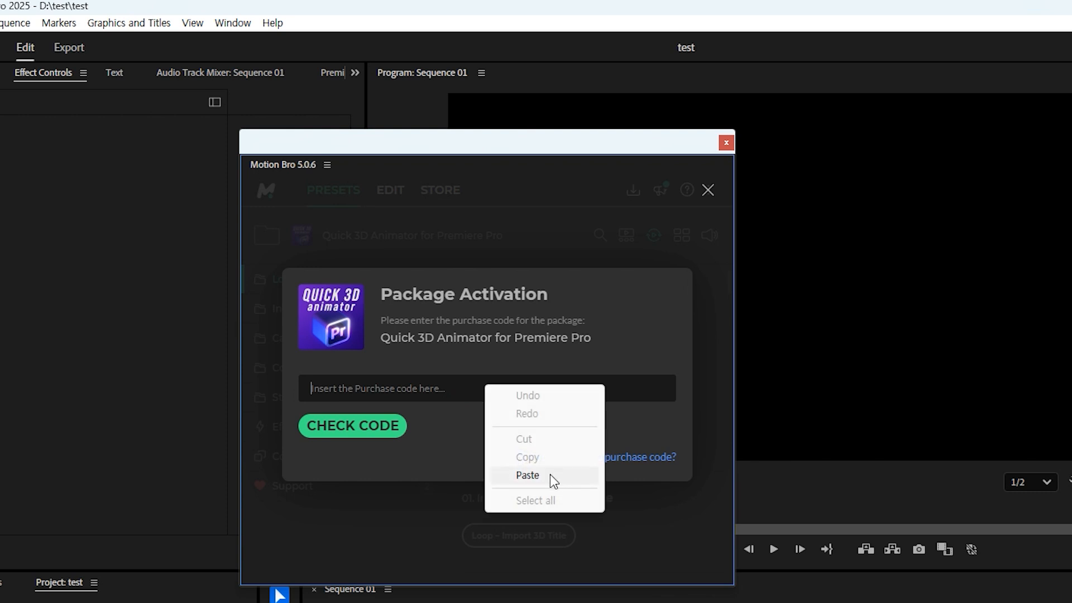
{"action": "left_click", "coordinate": [551, 480]}
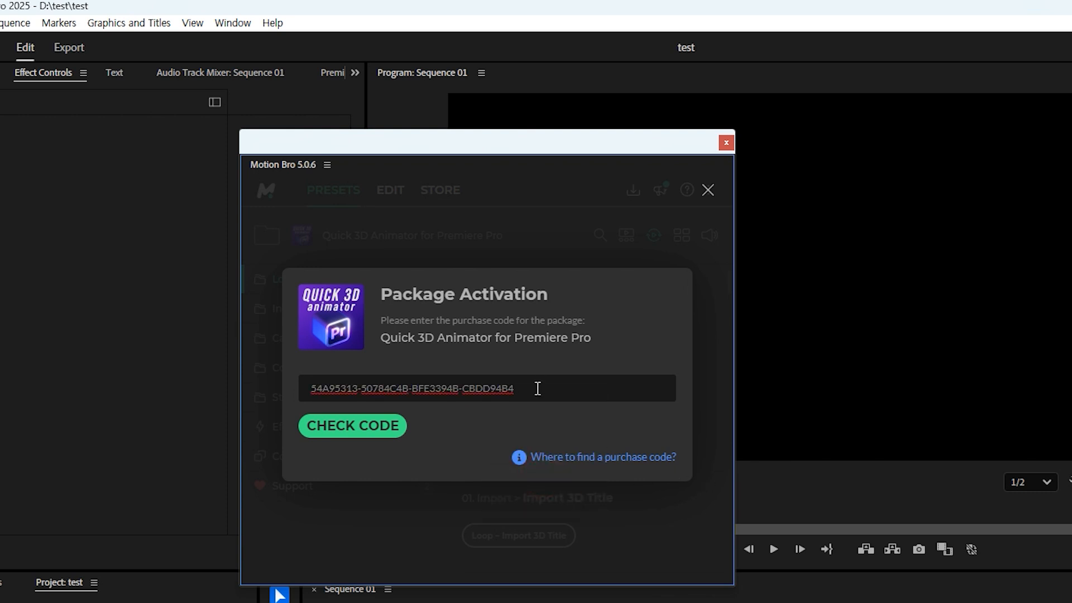
{"action": "left_click", "coordinate": [344, 438]}
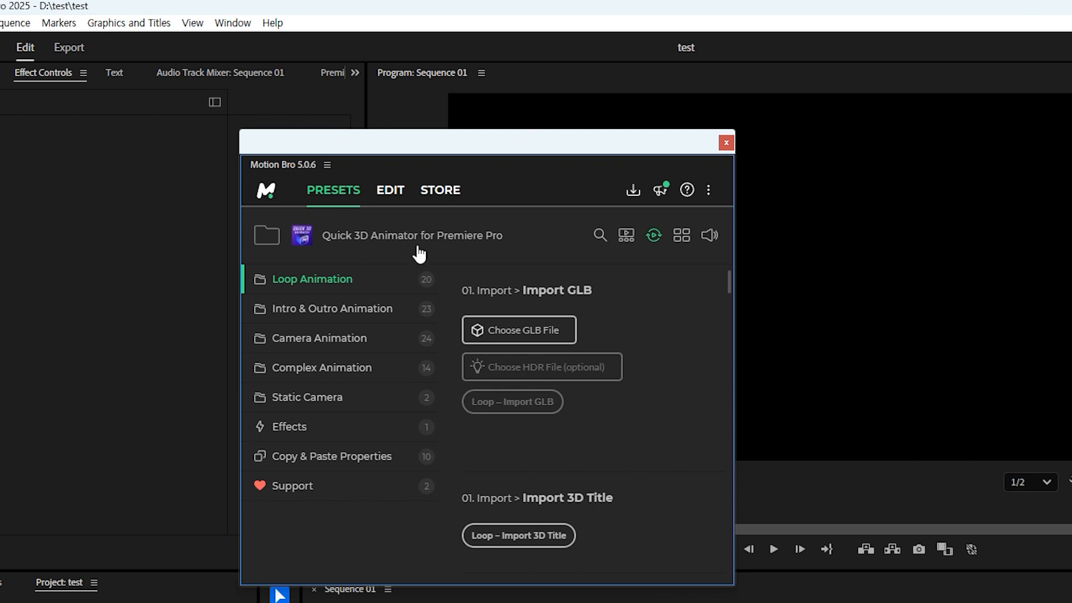
{"action": "key", "text": "alt+Tab"}
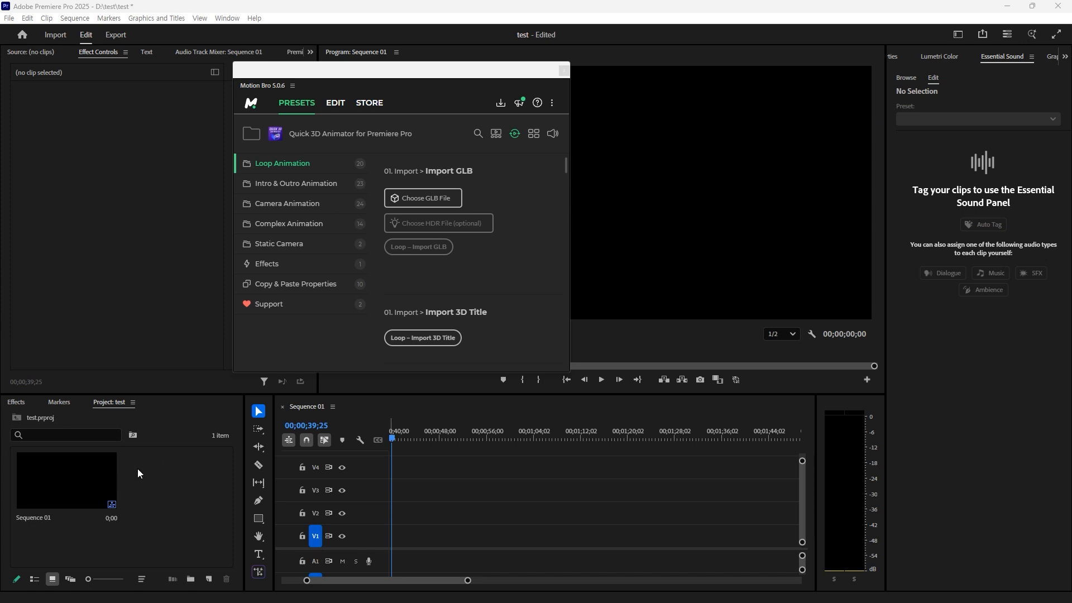
- Create a red Color Matte with default video settings and place it on track V1
{"action": "right_click", "coordinate": [167, 486]}
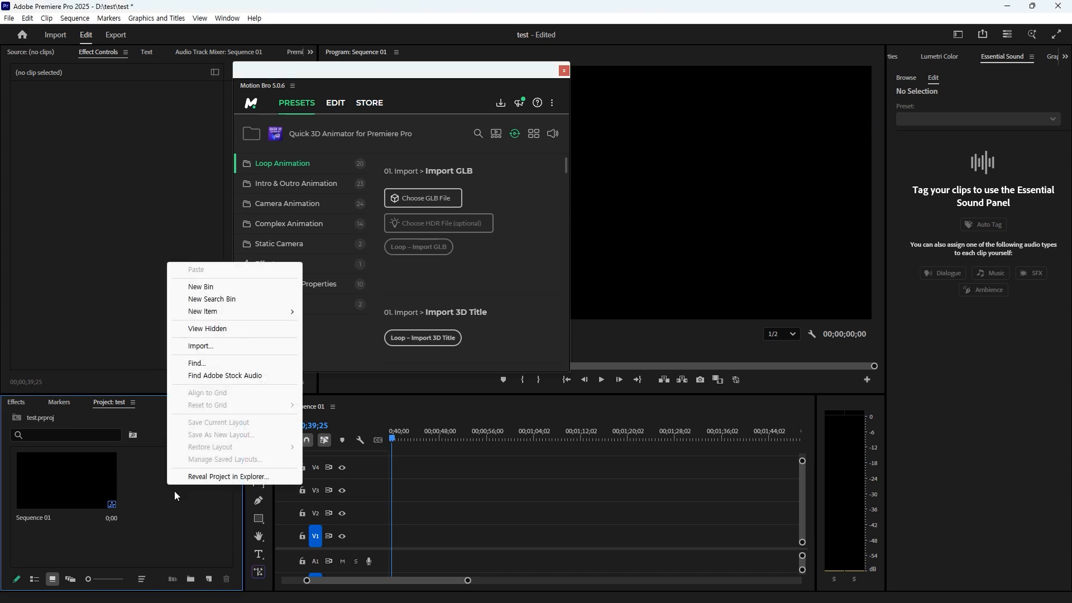
{"action": "mouse_move", "coordinate": [221, 312]}
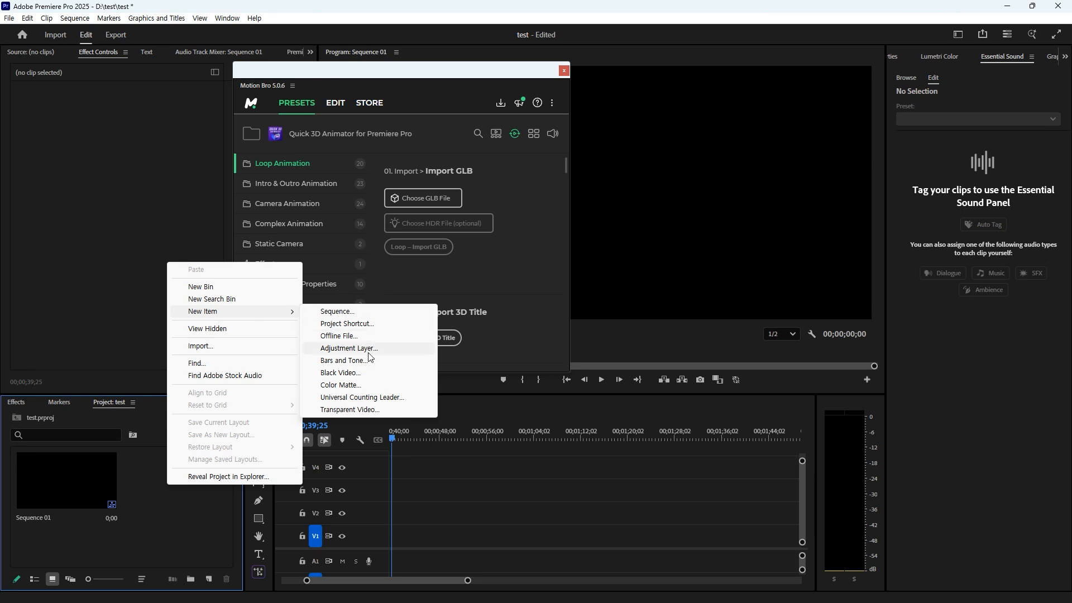
{"action": "left_click", "coordinate": [341, 385]}
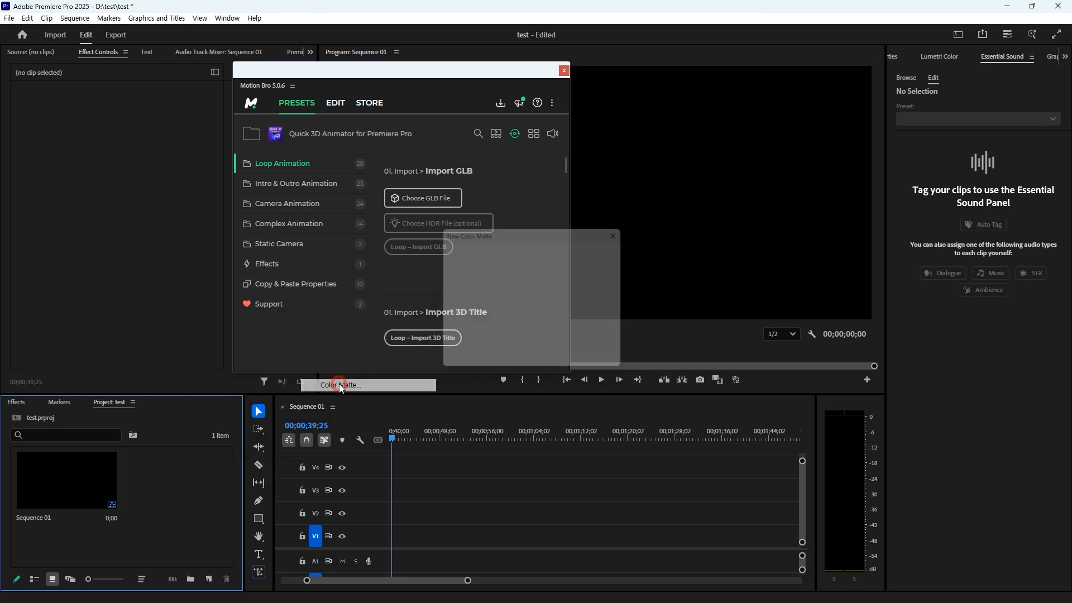
{"action": "left_click", "coordinate": [576, 362]}
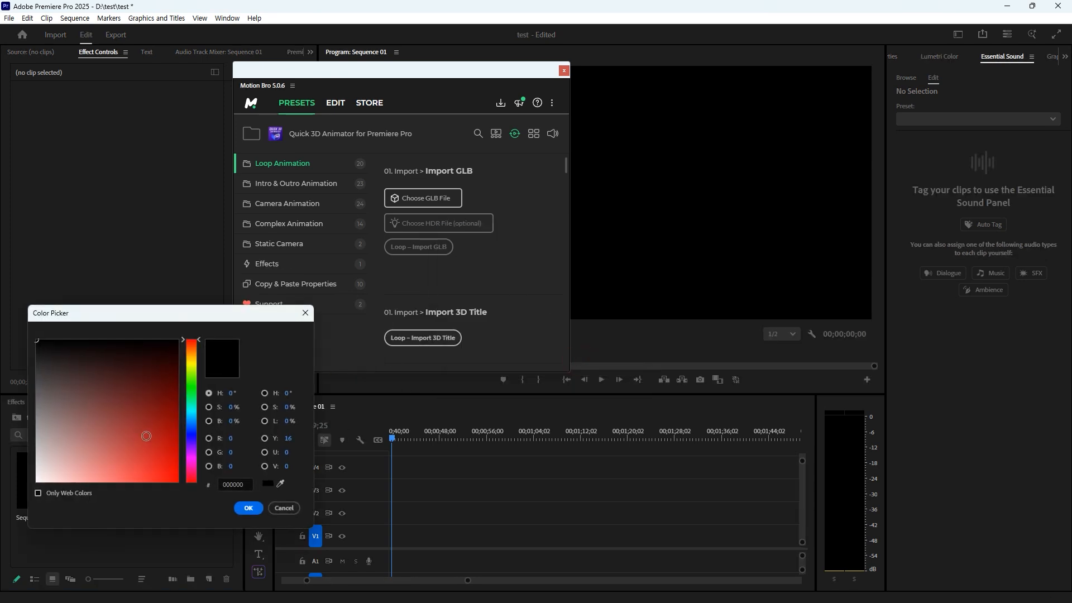
{"action": "left_click_drag", "start_coordinate": [146, 436], "coordinate": [132, 451]}
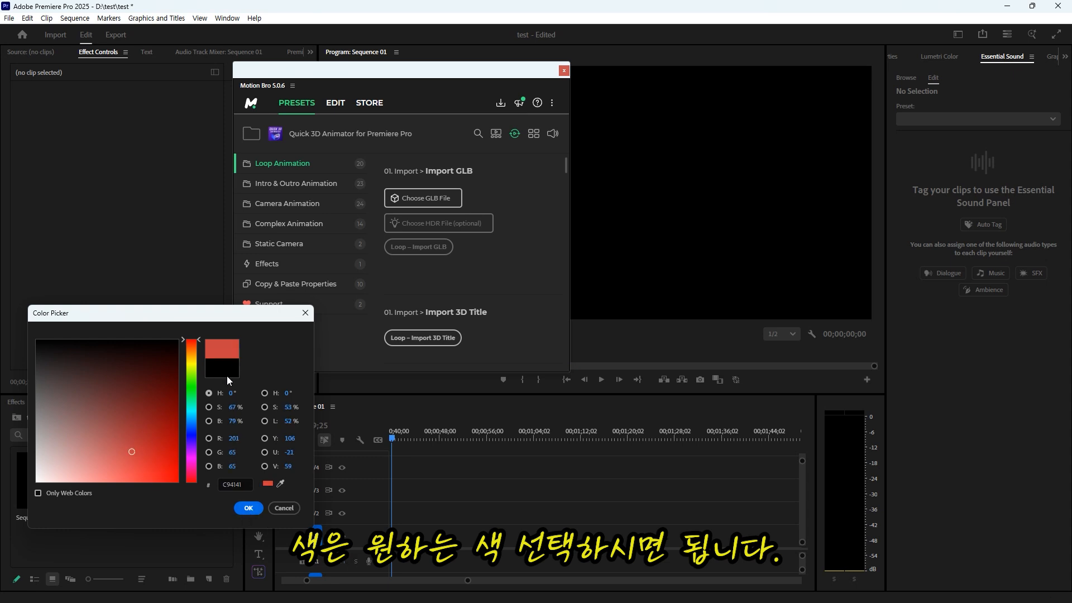
{"action": "left_click", "coordinate": [249, 508]}
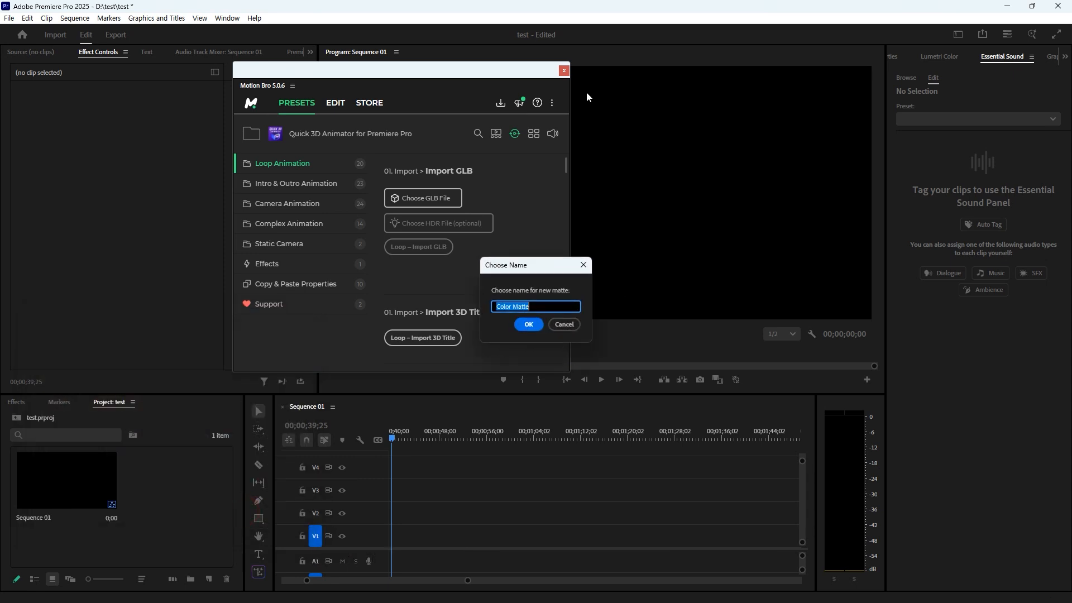
{"action": "left_click", "coordinate": [528, 324]}
{"action": "left_click_drag", "start_coordinate": [169, 486], "coordinate": [637, 539]}
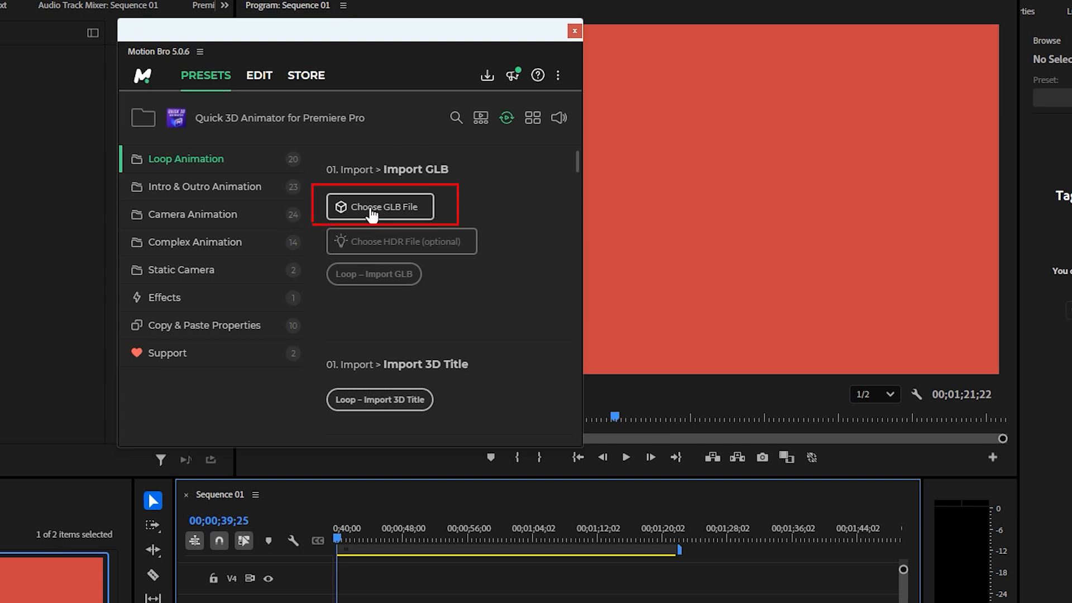
- Choose CAR(.GLB) in Motion Bro and apply the Loop – Import GLB preset
{"action": "left_click", "coordinate": [395, 212]}
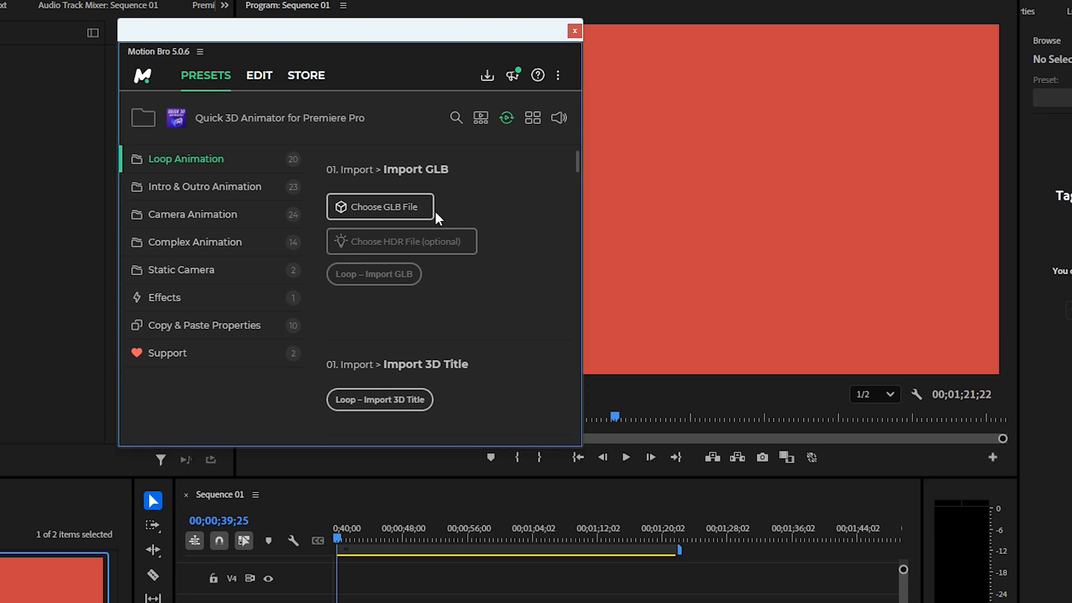
{"action": "left_click", "coordinate": [352, 212]}
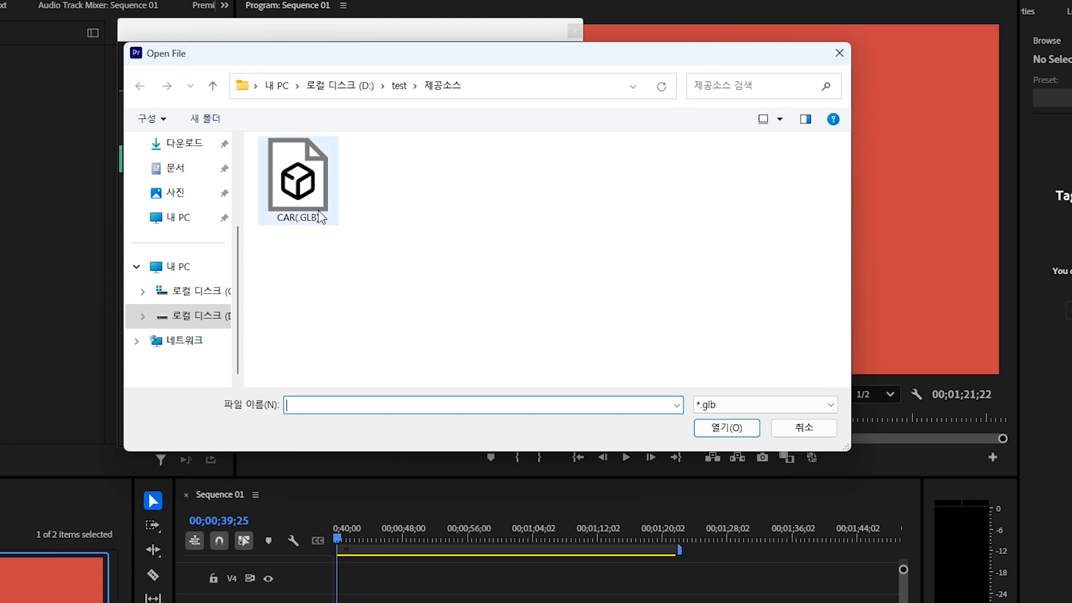
{"action": "double_click", "coordinate": [298, 195]}
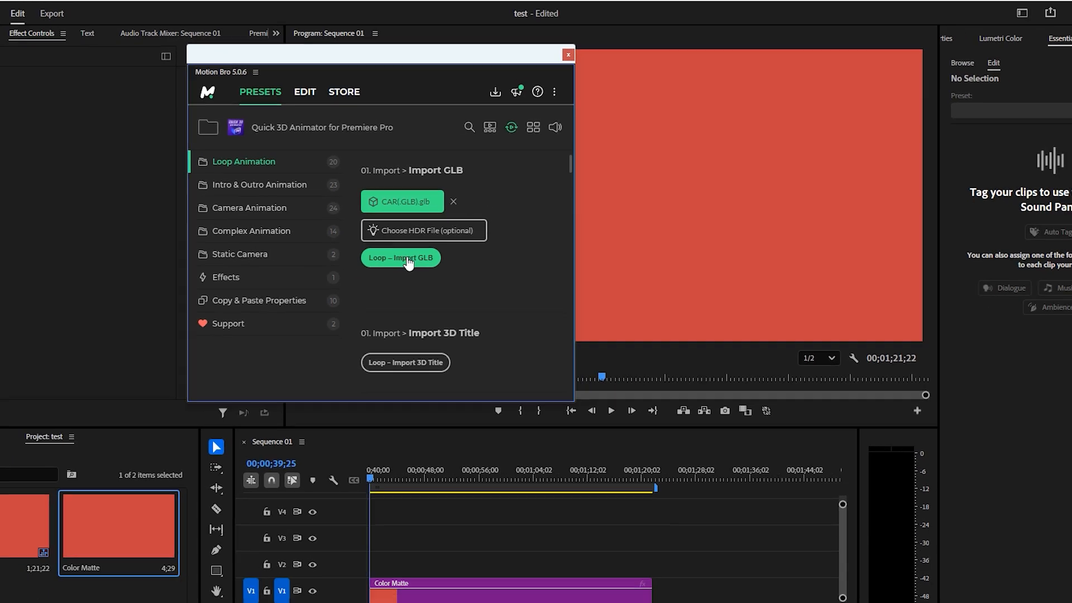
{"action": "left_click", "coordinate": [381, 273]}
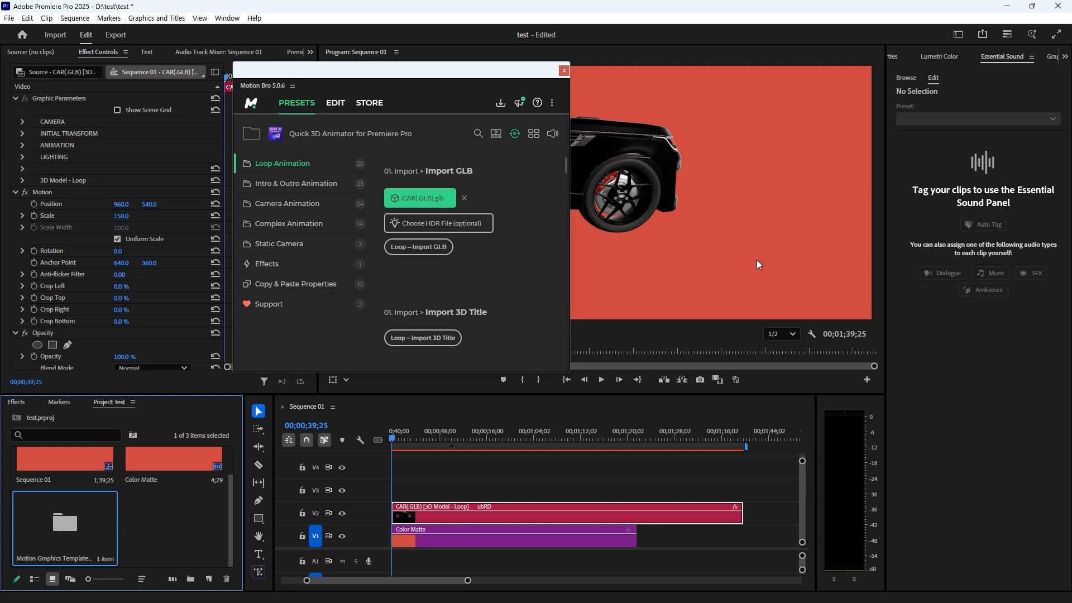
- Move the Motion Bro panel aside, select the car clip on V2, and open Motion Bro's EDIT tab
{"action": "left_click_drag", "start_coordinate": [450, 73], "coordinate": [348, 134]}
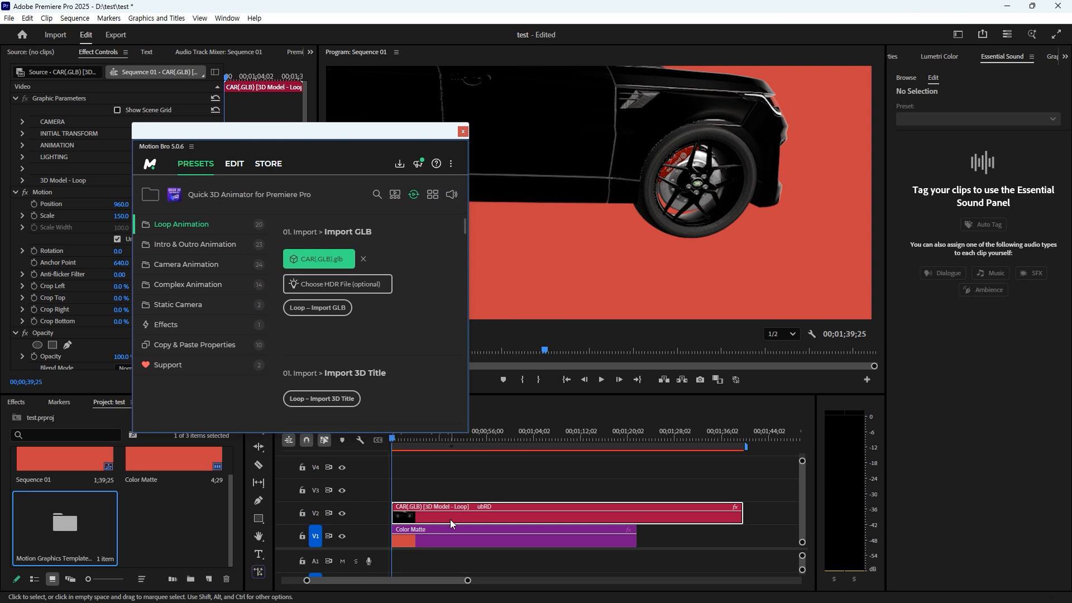
{"action": "left_click", "coordinate": [416, 517]}
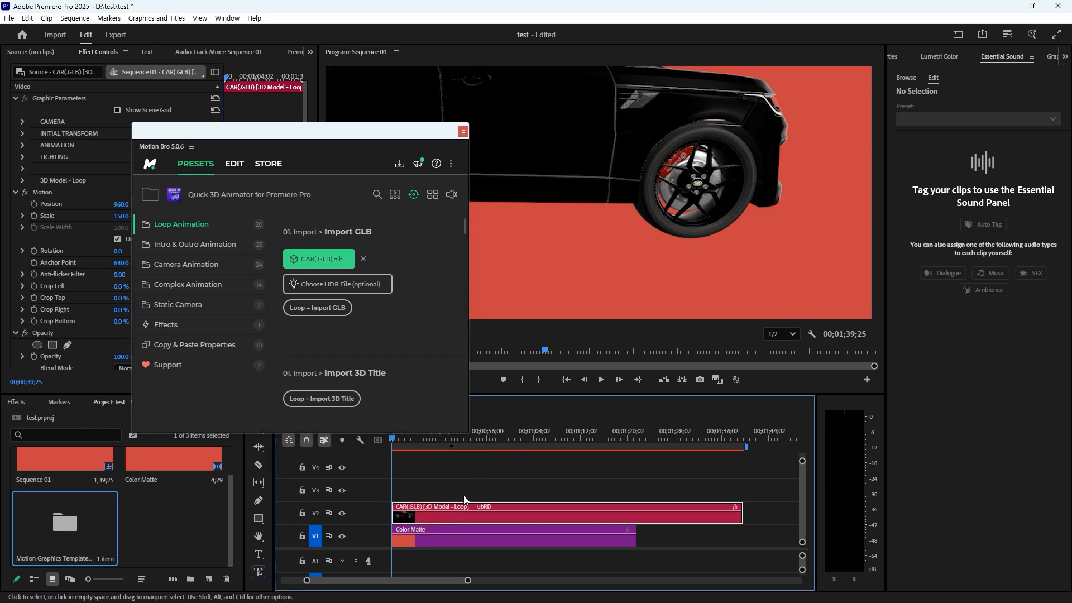
{"action": "left_click", "coordinate": [234, 164]}
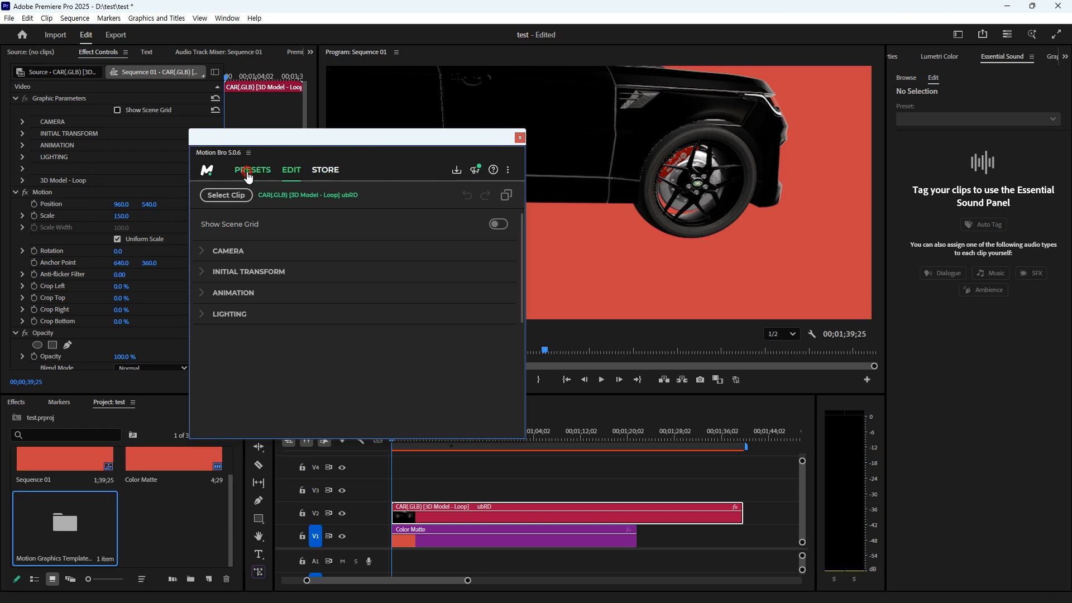
- Return Motion Bro to PRESETS, close the panel, and expand the car's INITIAL TRANSFORM group
{"action": "left_click", "coordinate": [455, 169]}
{"action": "left_click", "coordinate": [519, 138]}
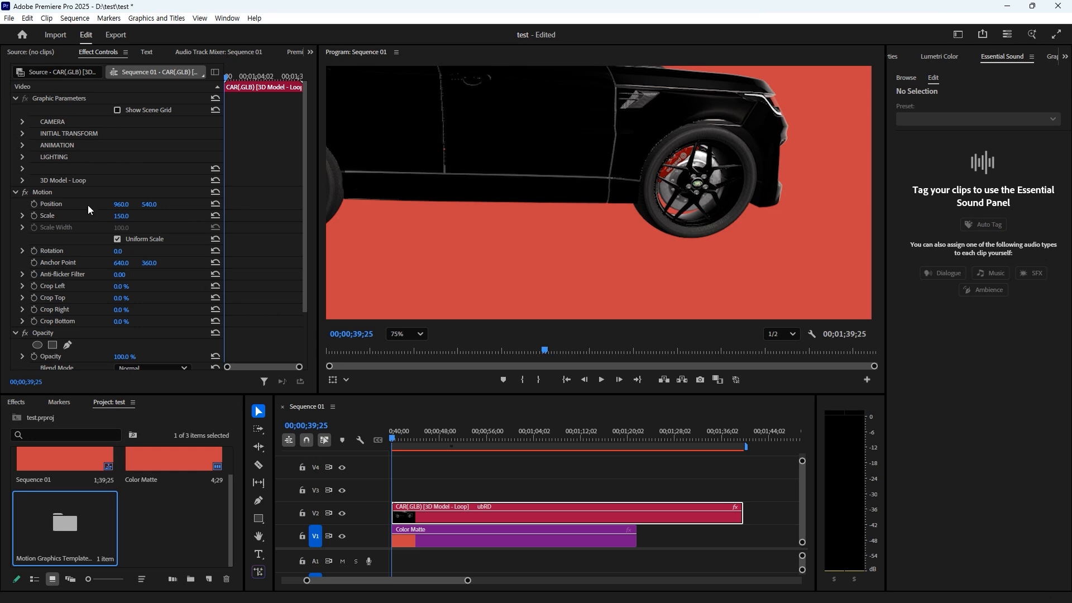
{"action": "left_click", "coordinate": [22, 133]}
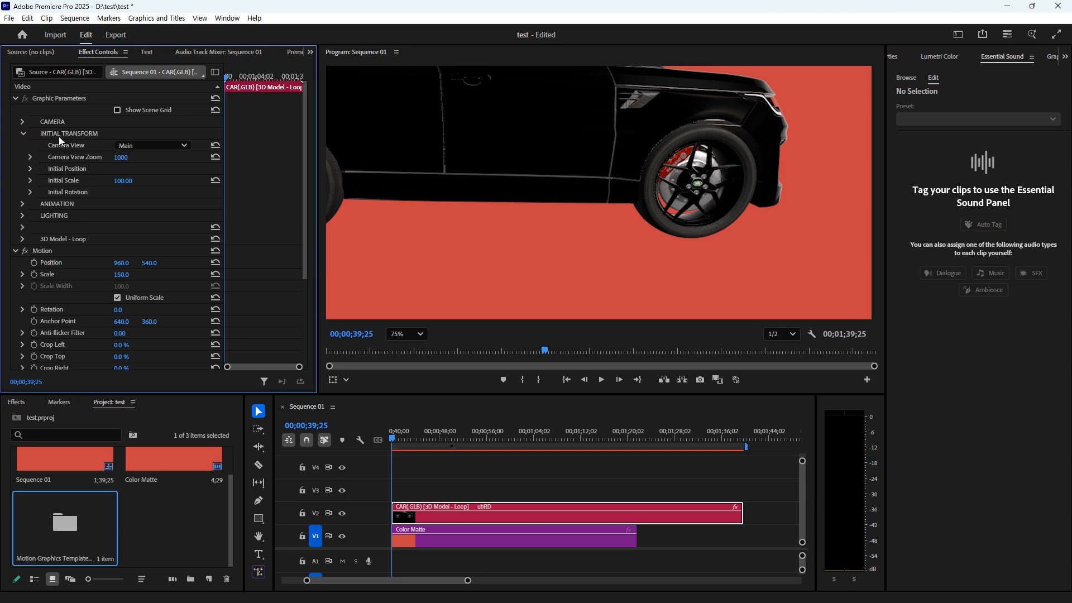
{"action": "scroll", "coordinate": [487, 180], "scroll_direction": "down", "scroll_amount": 5}
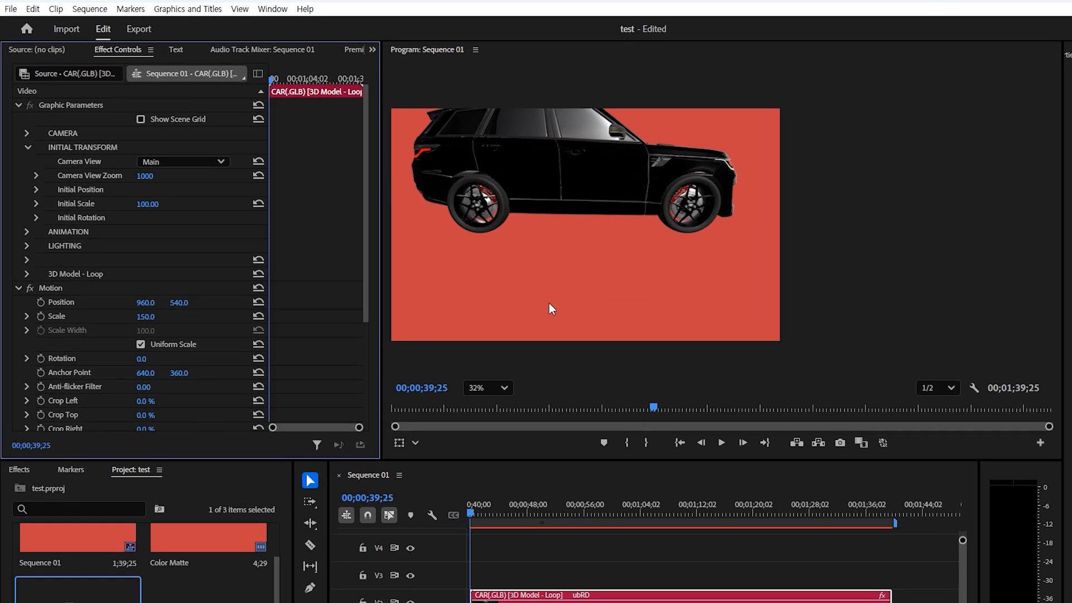
- Fit the Program monitor to the frame and scrub the car's Initial Scale down to 50.00
{"action": "left_click", "coordinate": [501, 387]}
{"action": "left_click", "coordinate": [479, 410]}
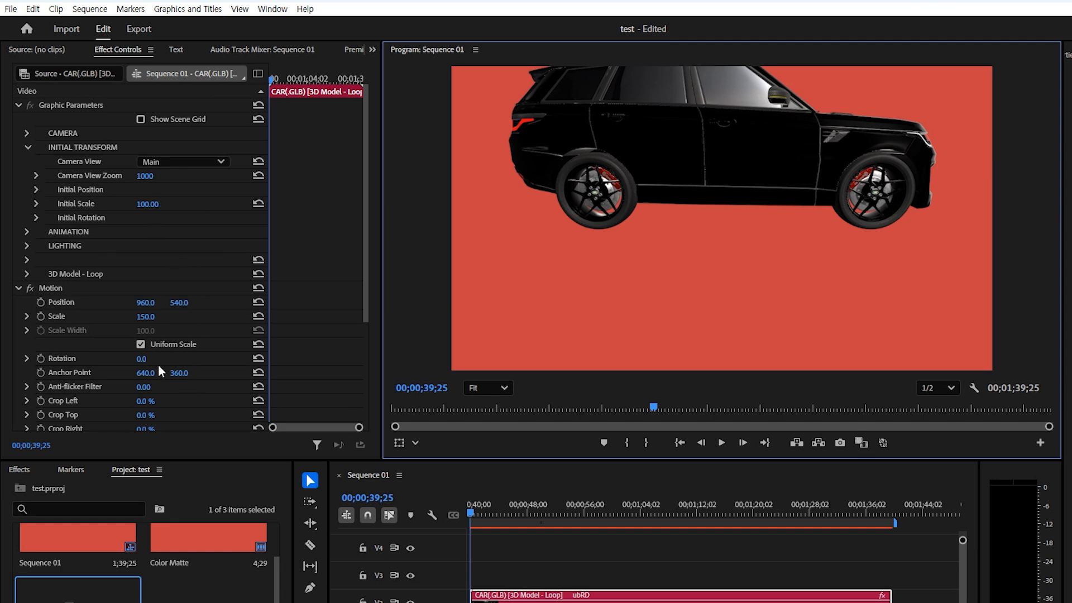
{"action": "mouse_move", "coordinate": [148, 204]}
{"action": "left_mouse_down"}
{"action": "mouse_move", "coordinate": [108, 204]}
{"action": "mouse_move", "coordinate": [133, 204]}
{"action": "left_mouse_up"}
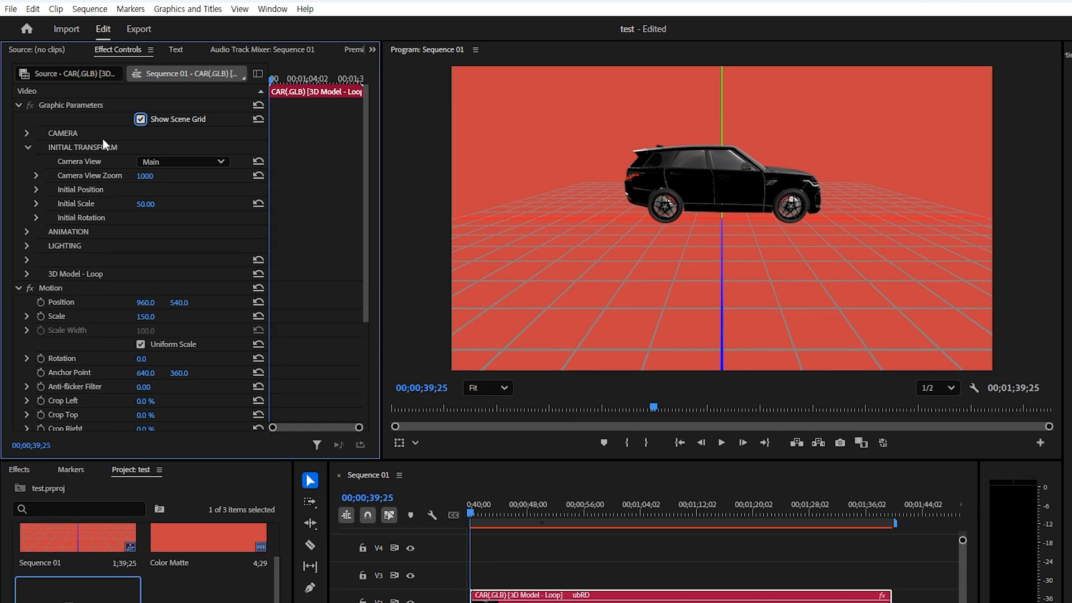
- Expand Initial Position and set the car's Y position to 0
{"action": "left_click", "coordinate": [36, 190]}
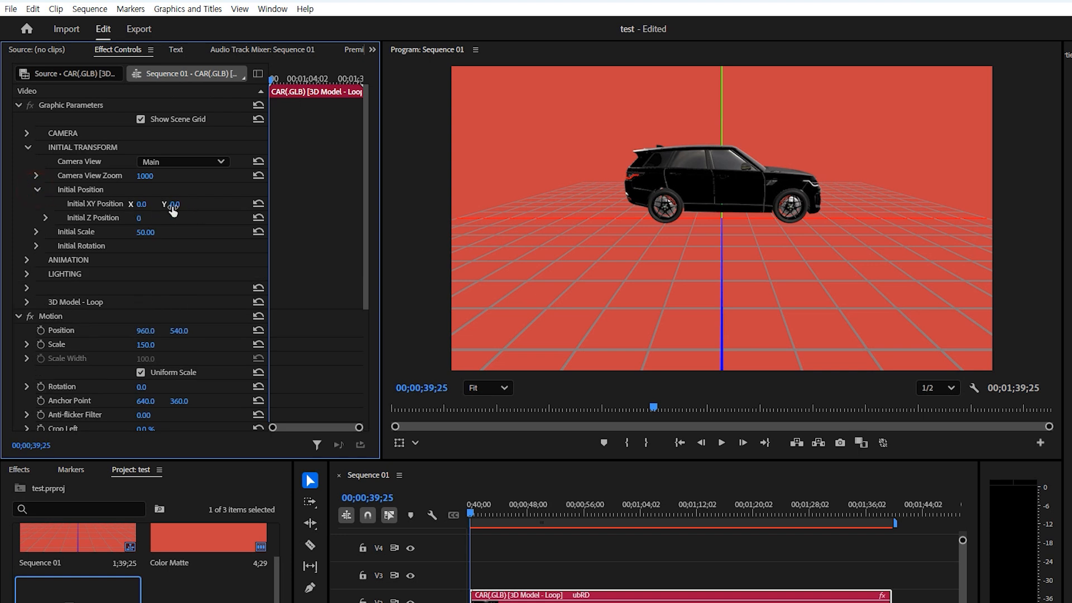
{"action": "left_click_drag", "start_coordinate": [176, 207], "coordinate": [134, 206]}
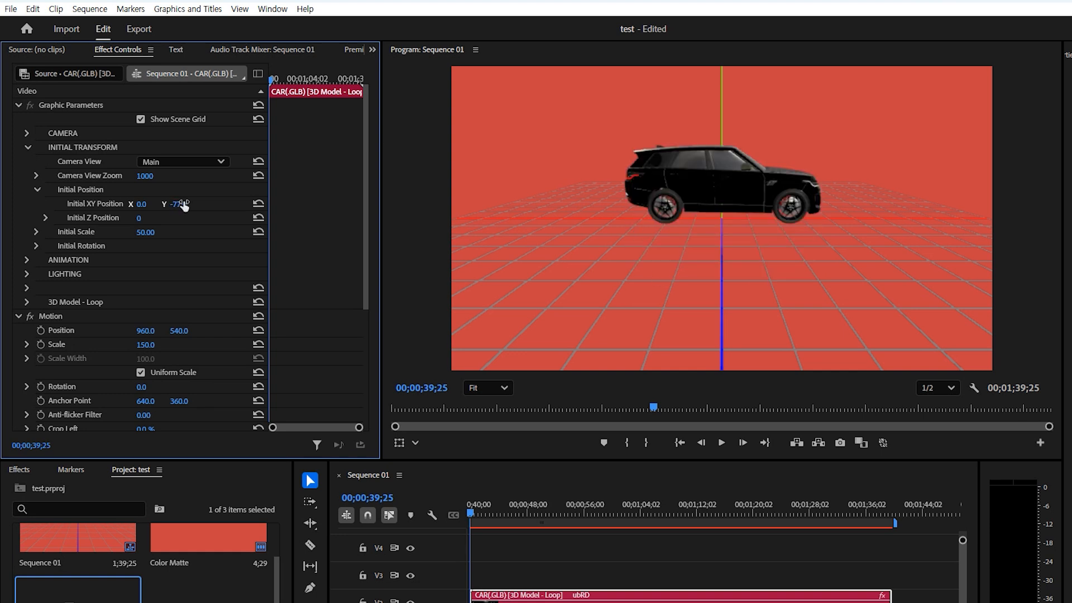
{"action": "left_click", "coordinate": [179, 204]}
{"action": "type", "text": "0"}
{"action": "key", "text": "Return"}
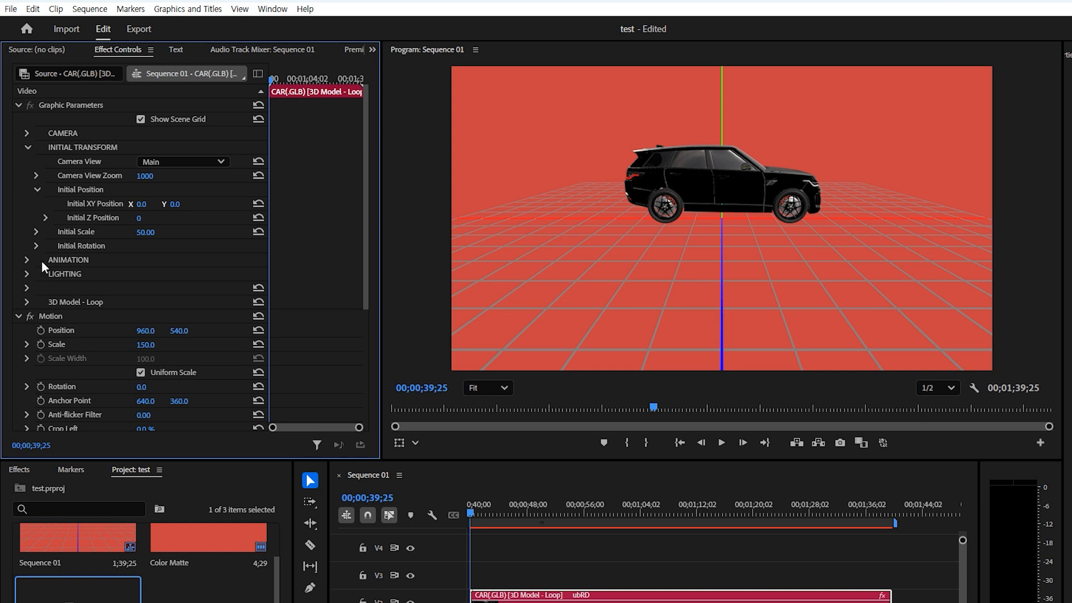
- Expand Initial Rotation and set the car's Y Rotation to 0
{"action": "left_click", "coordinate": [37, 245]}
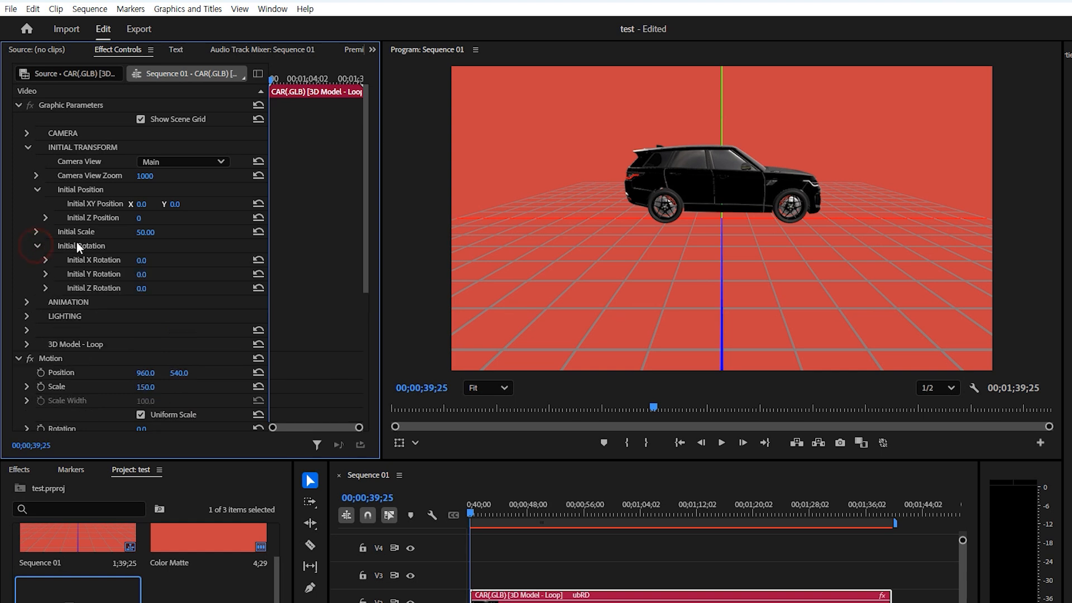
{"action": "mouse_move", "coordinate": [144, 274]}
{"action": "left_mouse_down"}
{"action": "mouse_move", "coordinate": [199, 274]}
{"action": "mouse_move", "coordinate": [146, 275]}
{"action": "left_mouse_up"}
{"action": "left_click", "coordinate": [144, 274]}
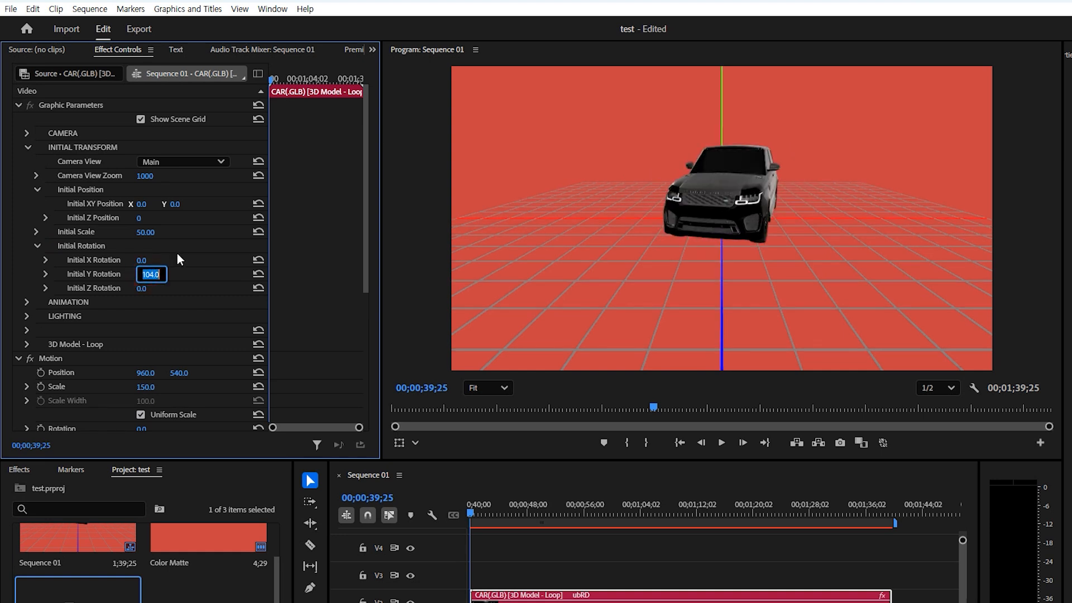
{"action": "type", "text": "0"}
{"action": "key", "text": "Return"}
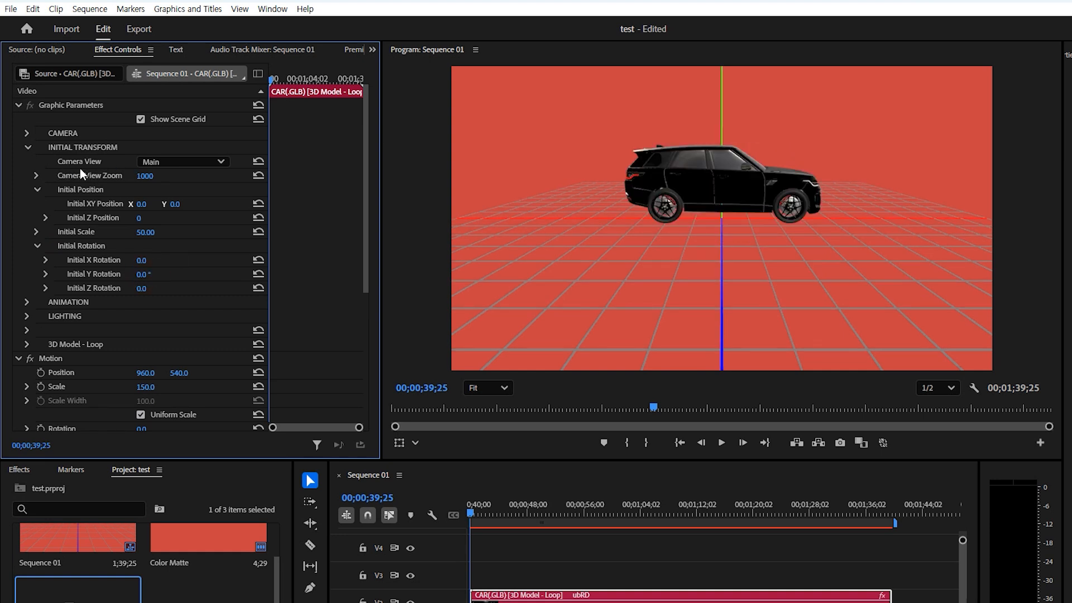
- Preview the Front, Left and Top camera views, then set Camera View to Main
{"action": "left_click", "coordinate": [185, 161]}
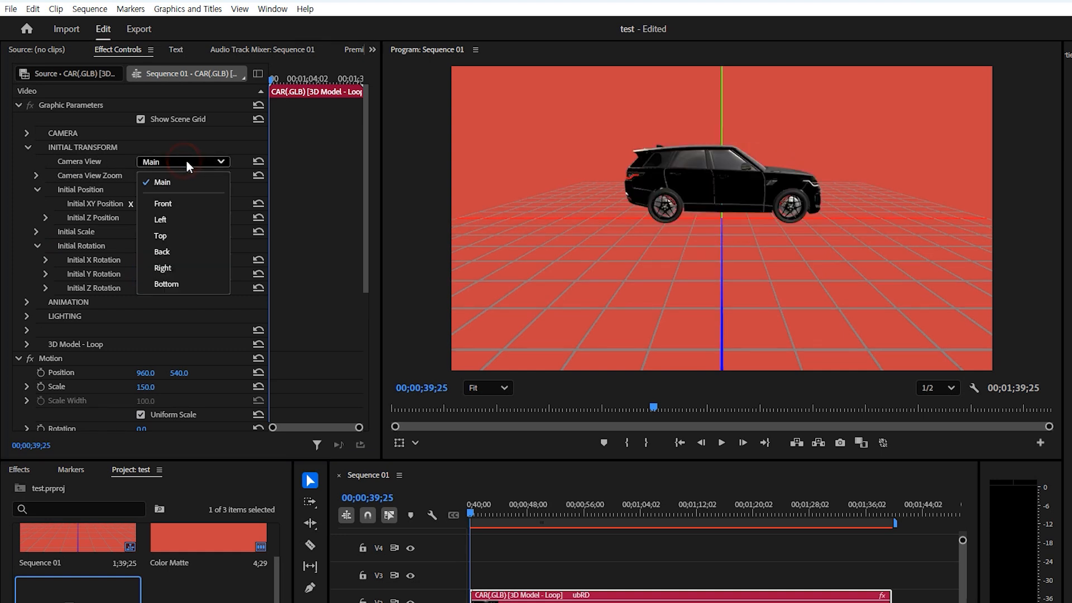
{"action": "left_click", "coordinate": [168, 205]}
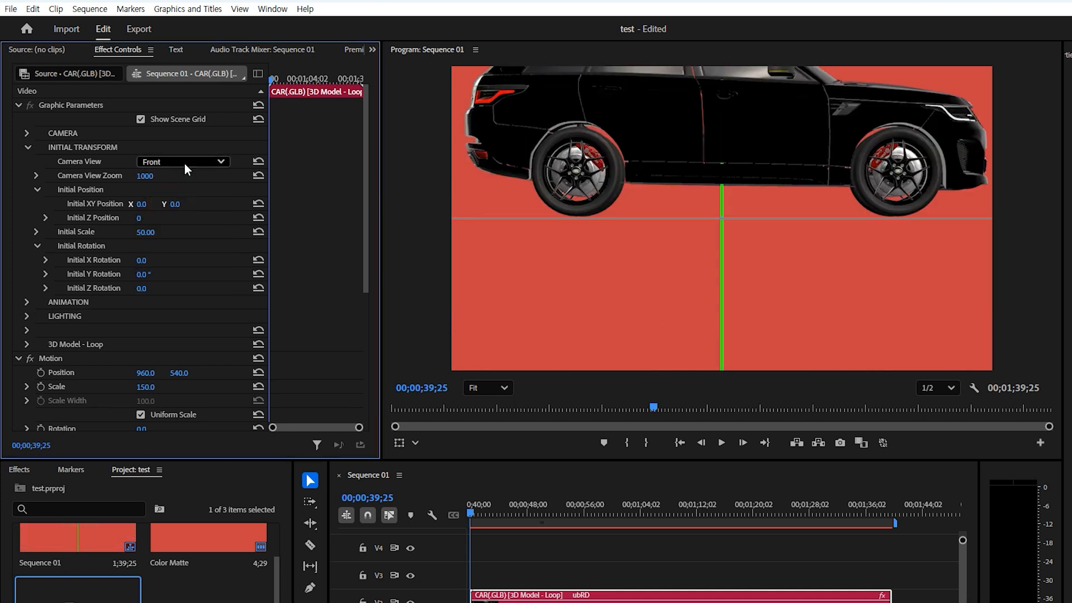
{"action": "left_click", "coordinate": [185, 163]}
{"action": "left_click", "coordinate": [169, 219]}
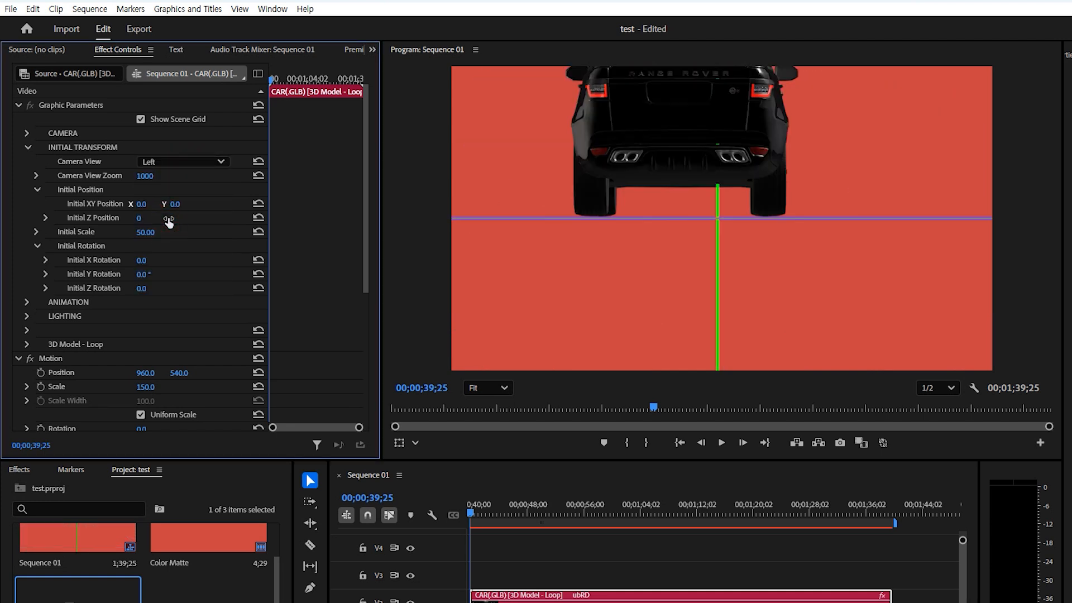
{"action": "left_click", "coordinate": [189, 160]}
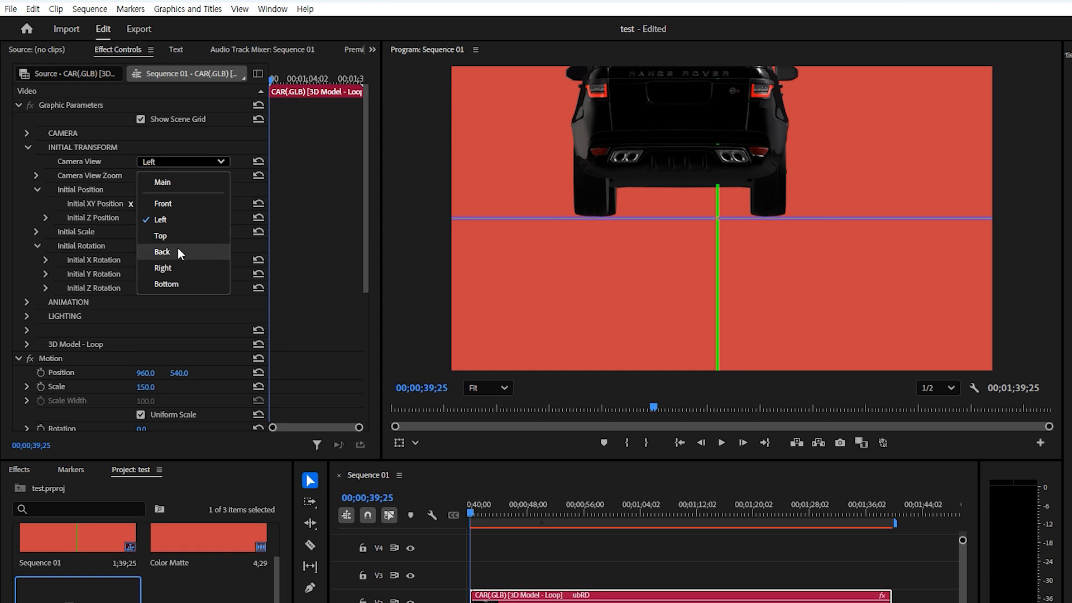
{"action": "left_click", "coordinate": [176, 244]}
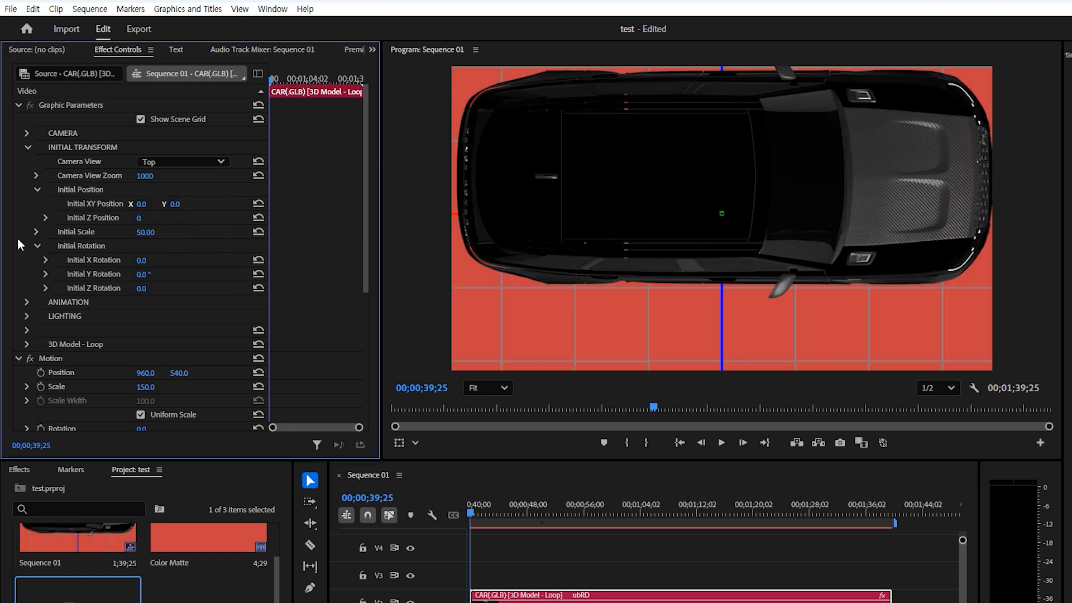
{"action": "left_click", "coordinate": [200, 159]}
{"action": "left_click", "coordinate": [168, 180]}
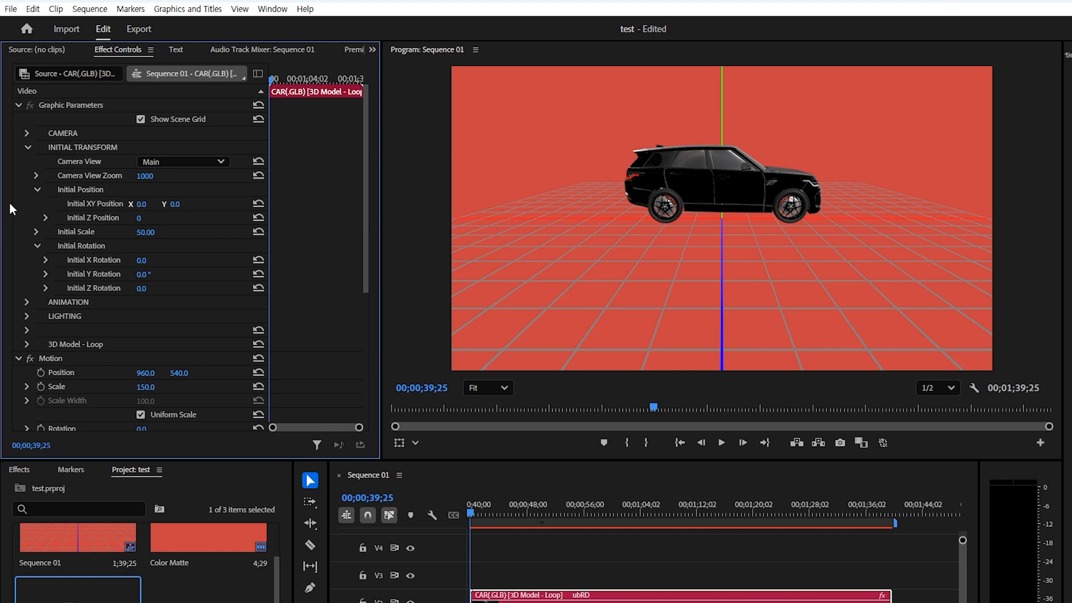
- Set the car camera's Y position to -116 and reveal the camera orbit settings
{"action": "left_click", "coordinate": [28, 133]}
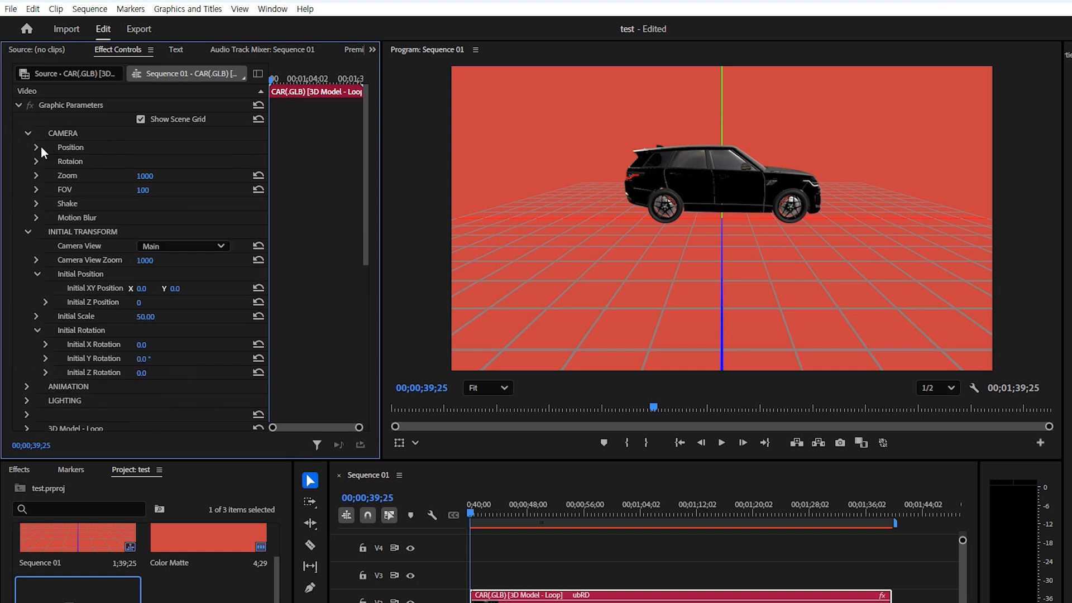
{"action": "left_click", "coordinate": [36, 147]}
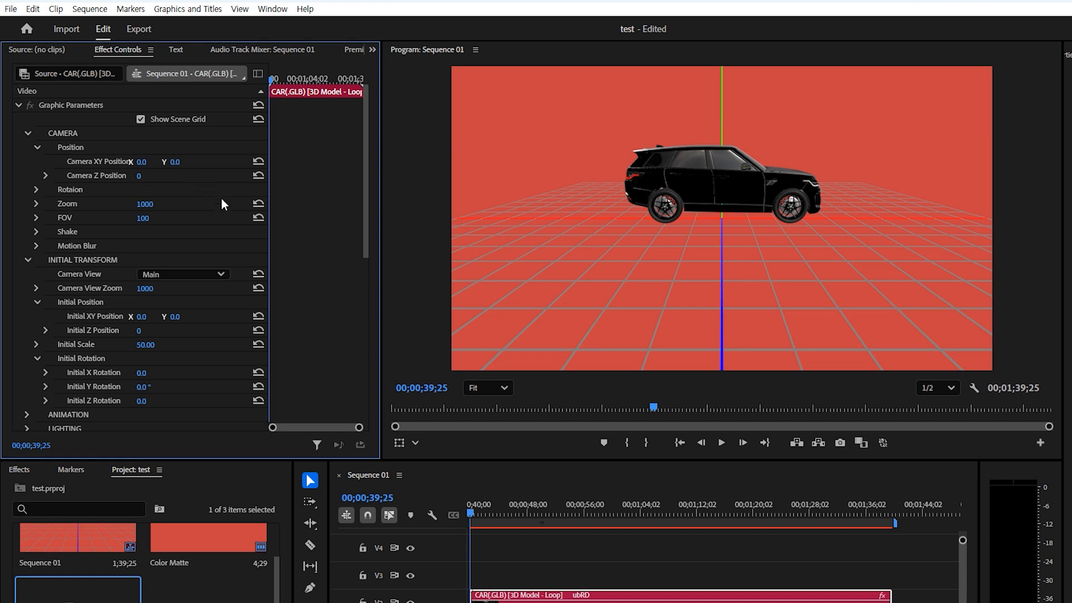
{"action": "left_click_drag", "start_coordinate": [175, 161], "coordinate": [73, 219]}
{"action": "left_click", "coordinate": [36, 190]}
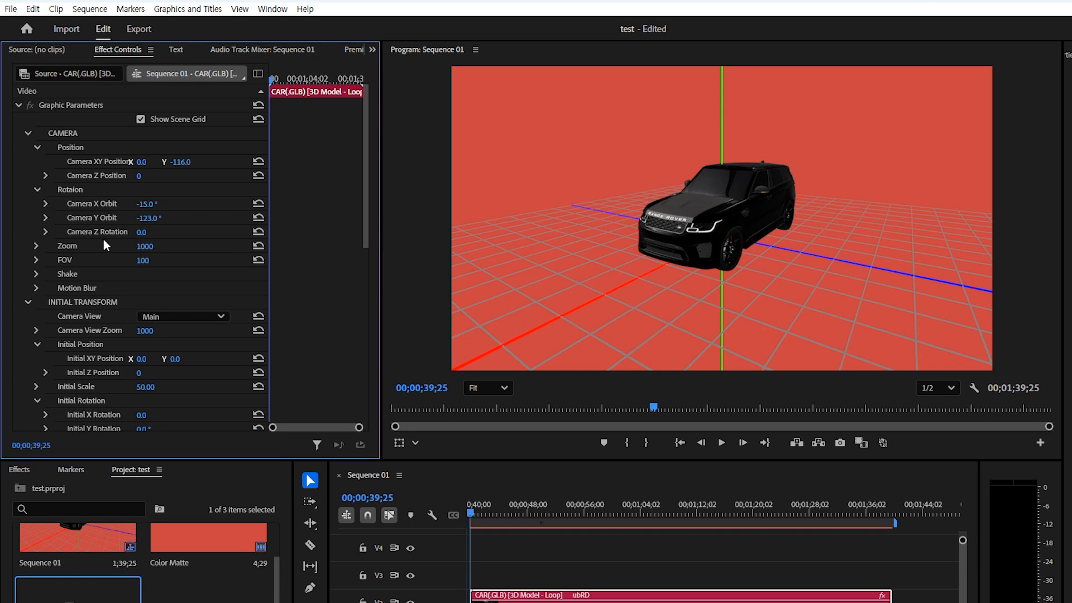
{"action": "scroll", "coordinate": [118, 253], "scroll_direction": "down", "scroll_amount": 3}
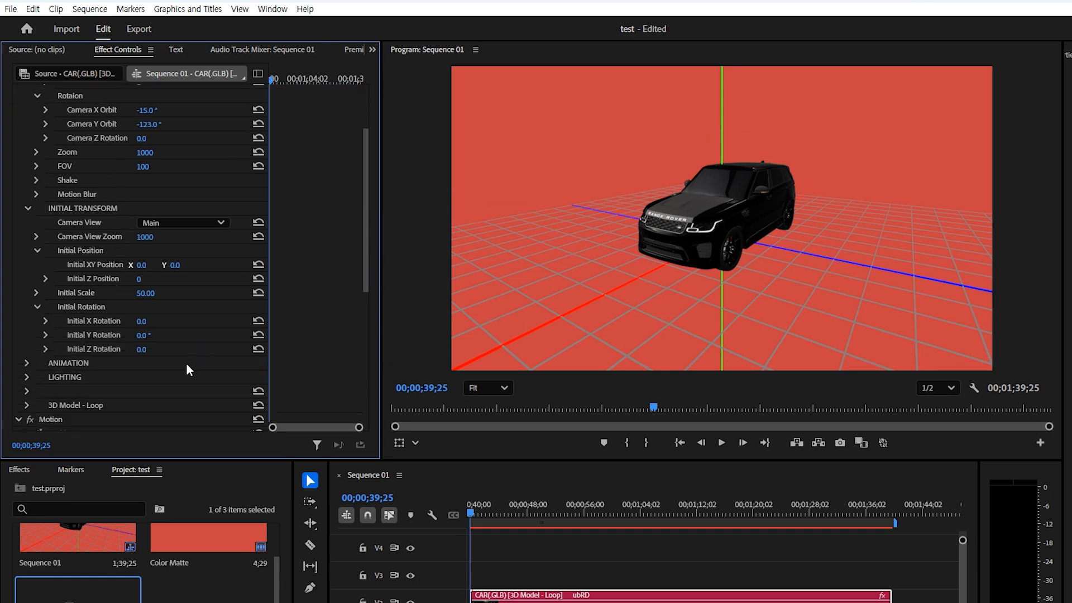
- Turn on Casts Shadows (Slow) under Lighting > Shadow for the car
{"action": "left_click", "coordinate": [27, 377]}
{"action": "scroll", "coordinate": [218, 363], "scroll_direction": "down", "scroll_amount": 3}
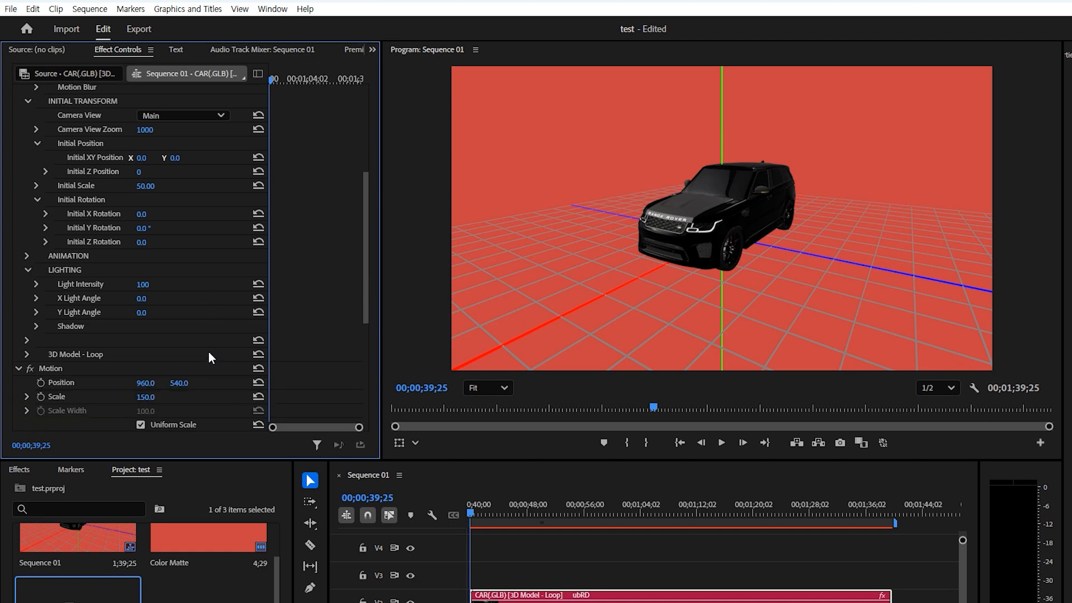
{"action": "left_click", "coordinate": [36, 326]}
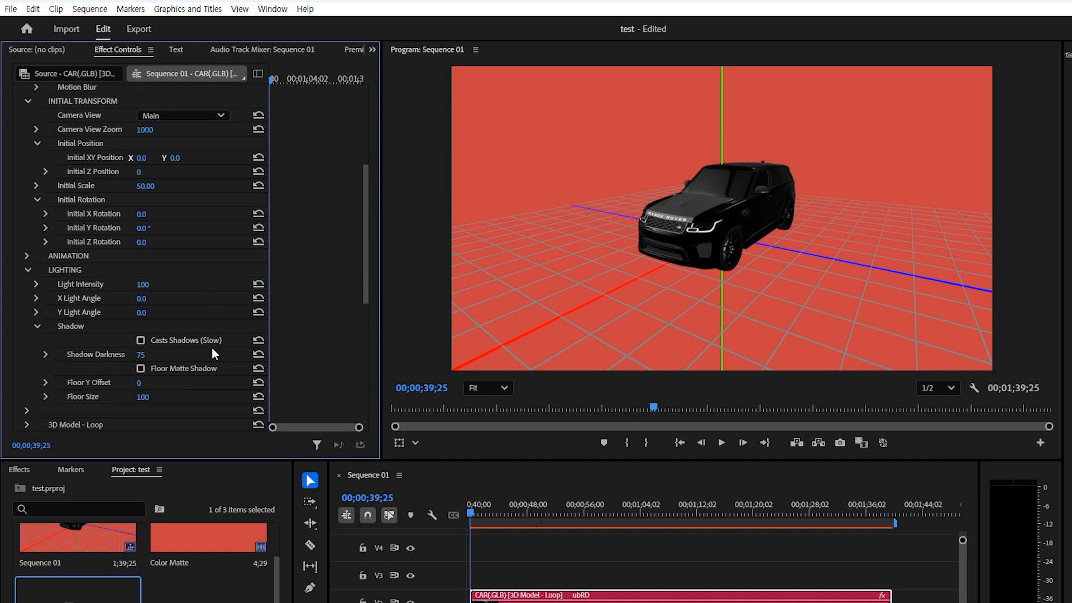
{"action": "left_click", "coordinate": [141, 341]}
- Turn on Floor Matte Shadow, set Y Light Angle to 65° and Light Intensity to 100
{"action": "left_click", "coordinate": [140, 370]}
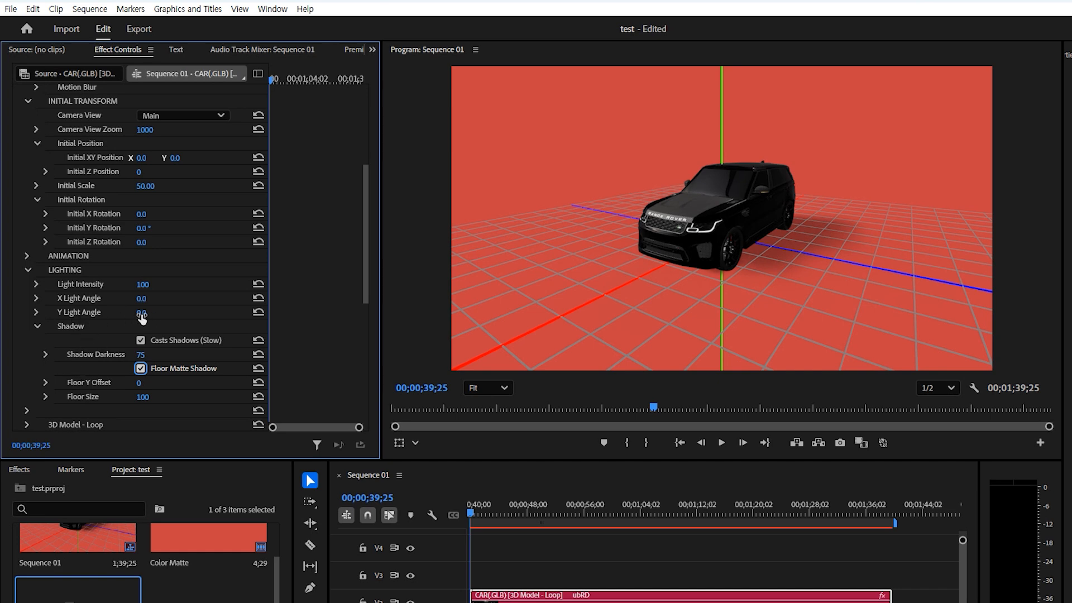
{"action": "left_click_drag", "start_coordinate": [141, 314], "coordinate": [178, 314]}
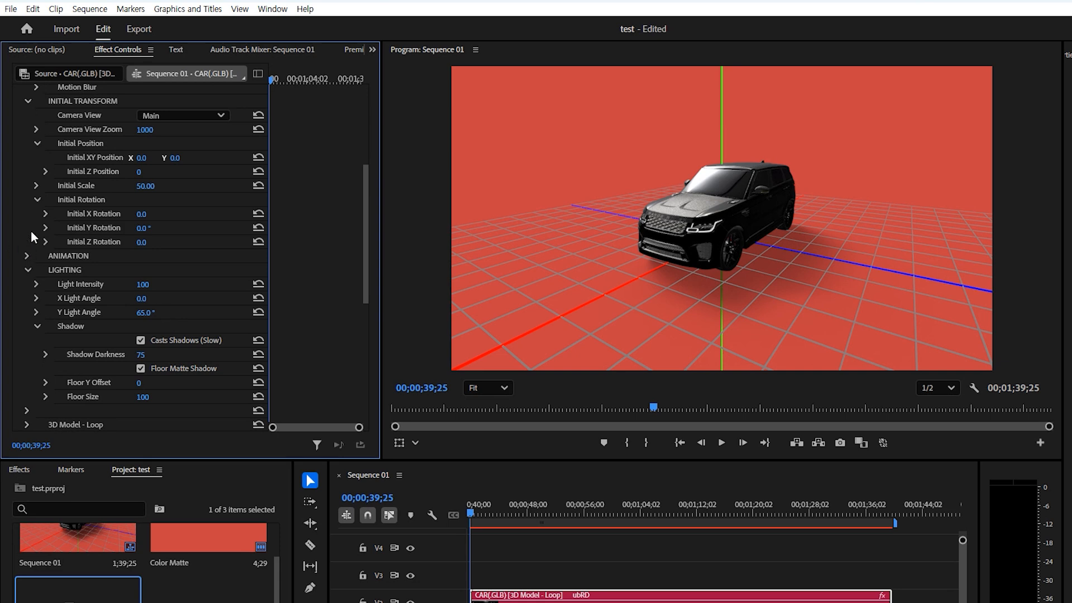
{"action": "left_click_drag", "start_coordinate": [146, 286], "coordinate": [72, 286]}
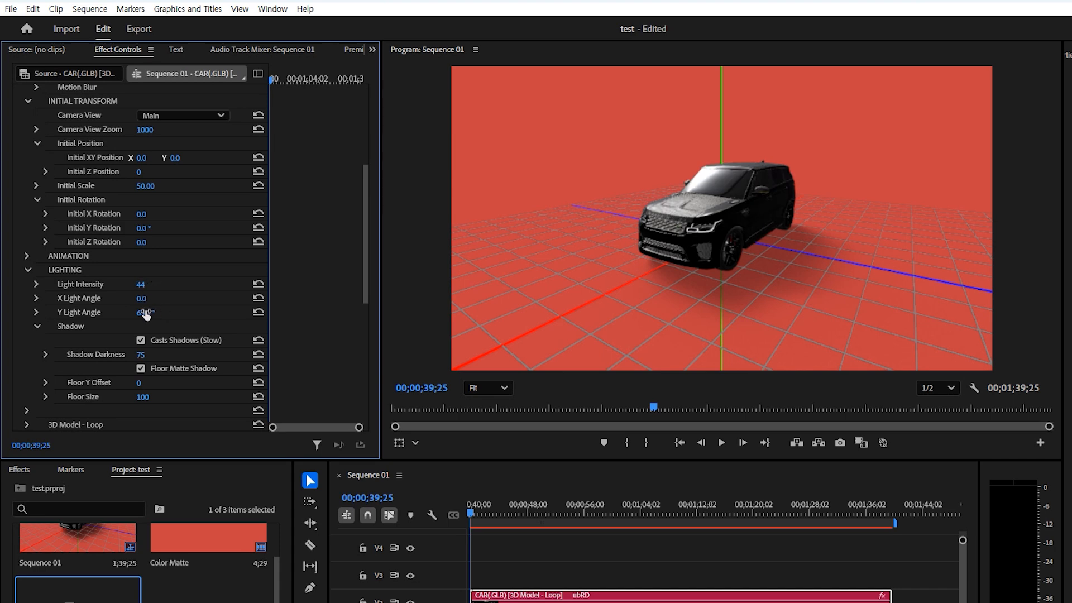
{"action": "left_click_drag", "start_coordinate": [145, 289], "coordinate": [143, 289]}
{"action": "left_click", "coordinate": [141, 285]}
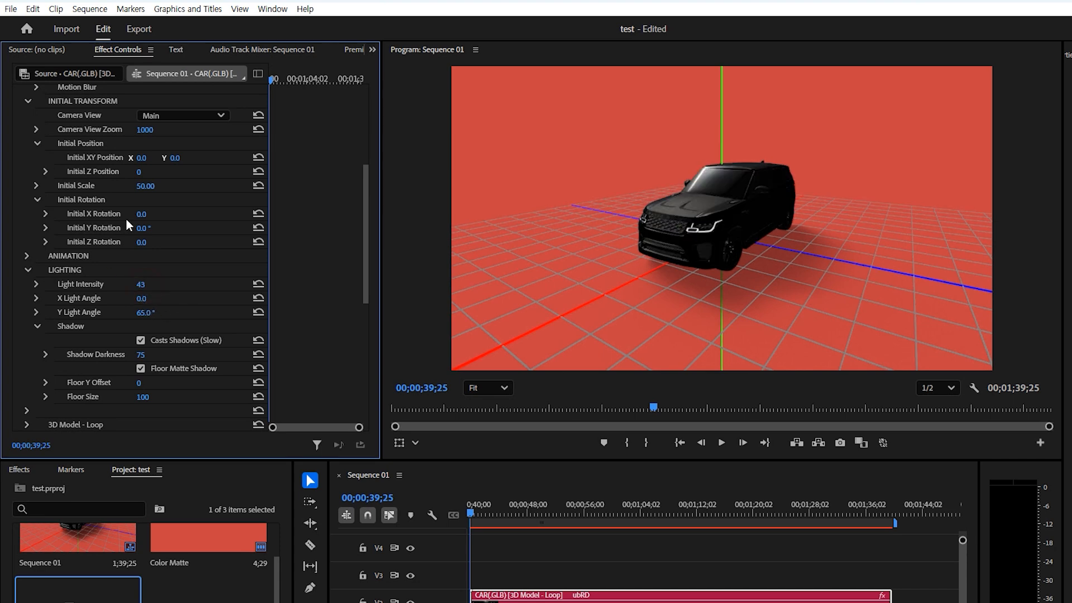
{"action": "type", "text": "100"}
{"action": "key", "text": "Return"}
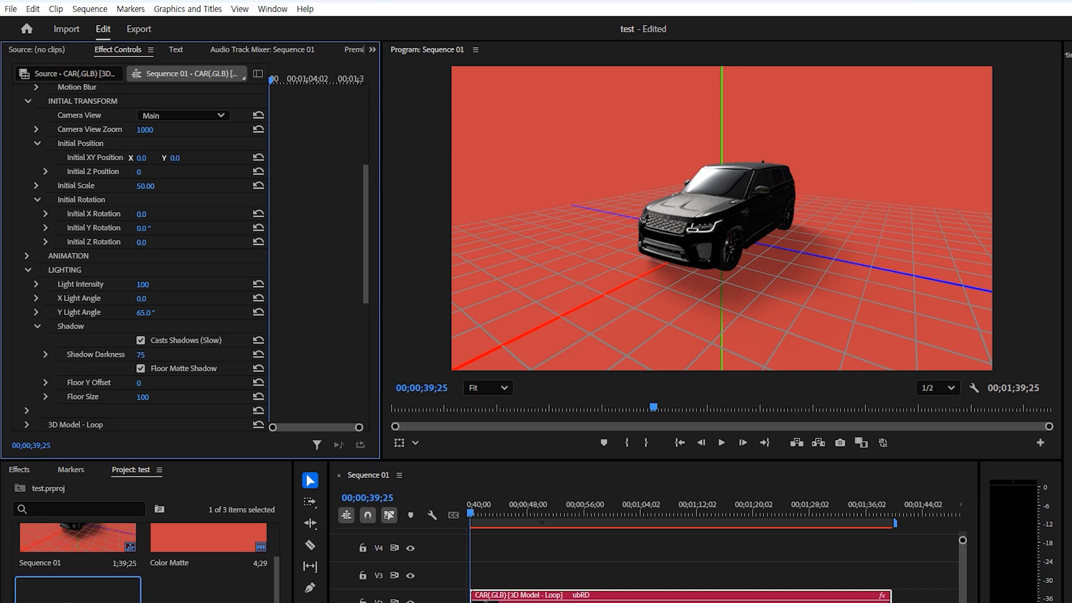
- Open the Motion Bro 5.0.6 extension from Window > Extensions
{"action": "left_click", "coordinate": [273, 9]}
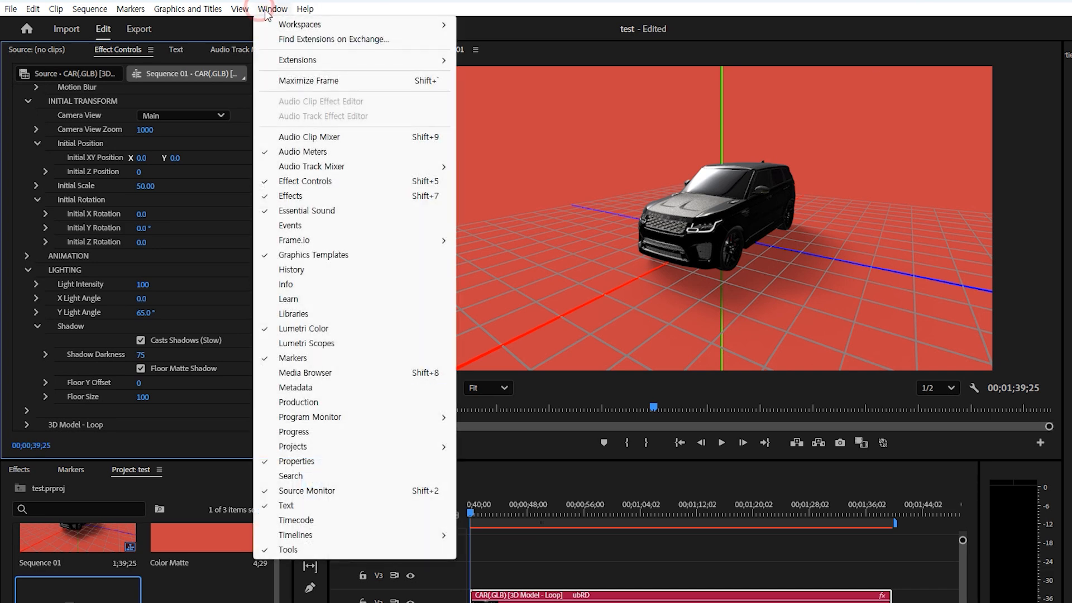
{"action": "mouse_move", "coordinate": [293, 64]}
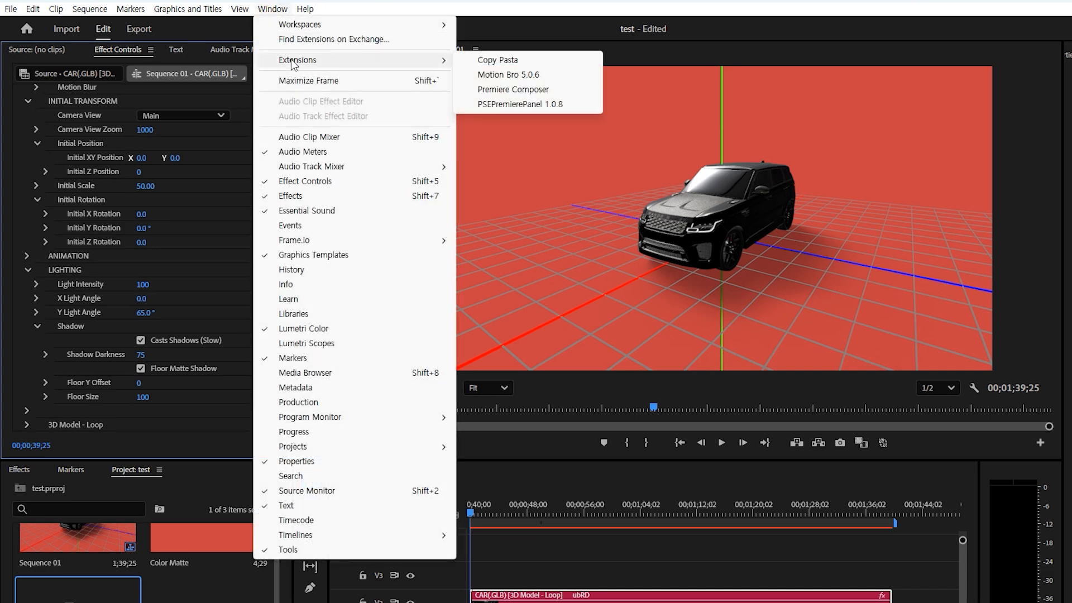
{"action": "left_click", "coordinate": [518, 75]}
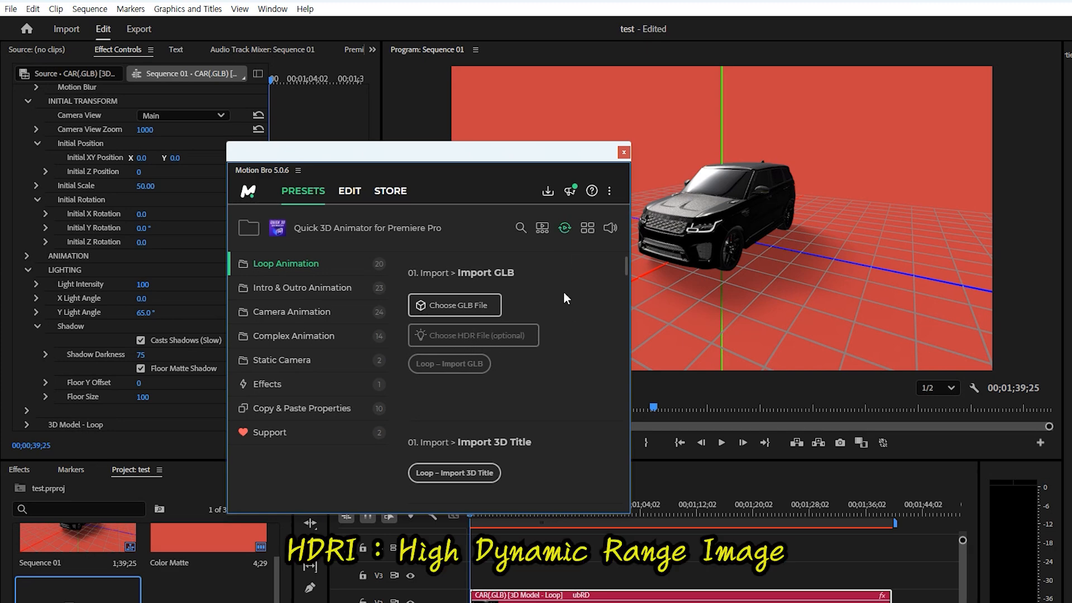
- Load CAR(.GLB).glb as the model and 사막HDR.hdr as the environment image
{"action": "left_click", "coordinate": [482, 306]}
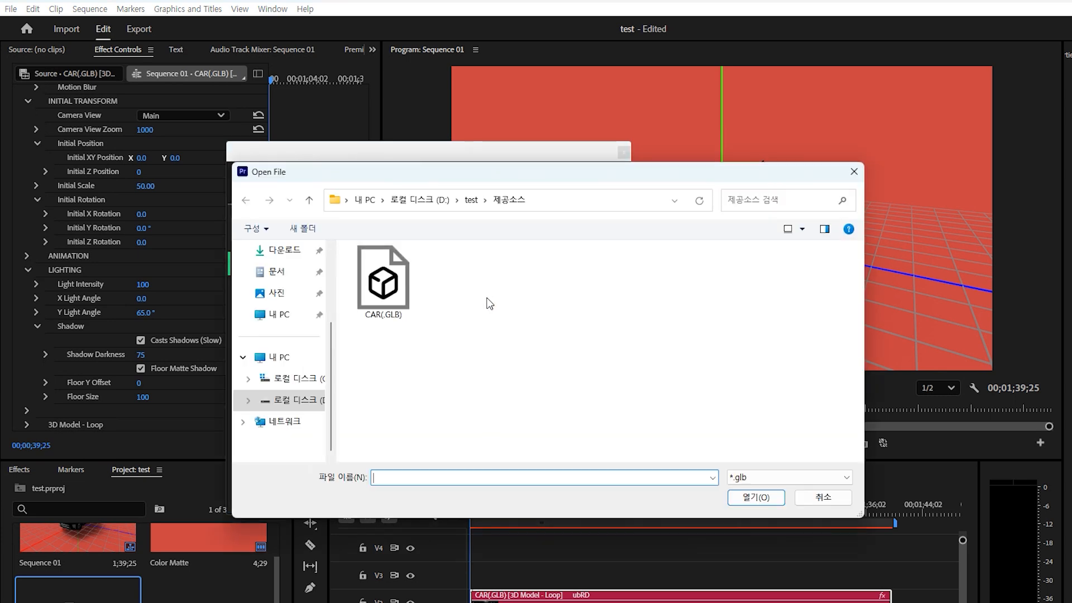
{"action": "double_click", "coordinate": [386, 292]}
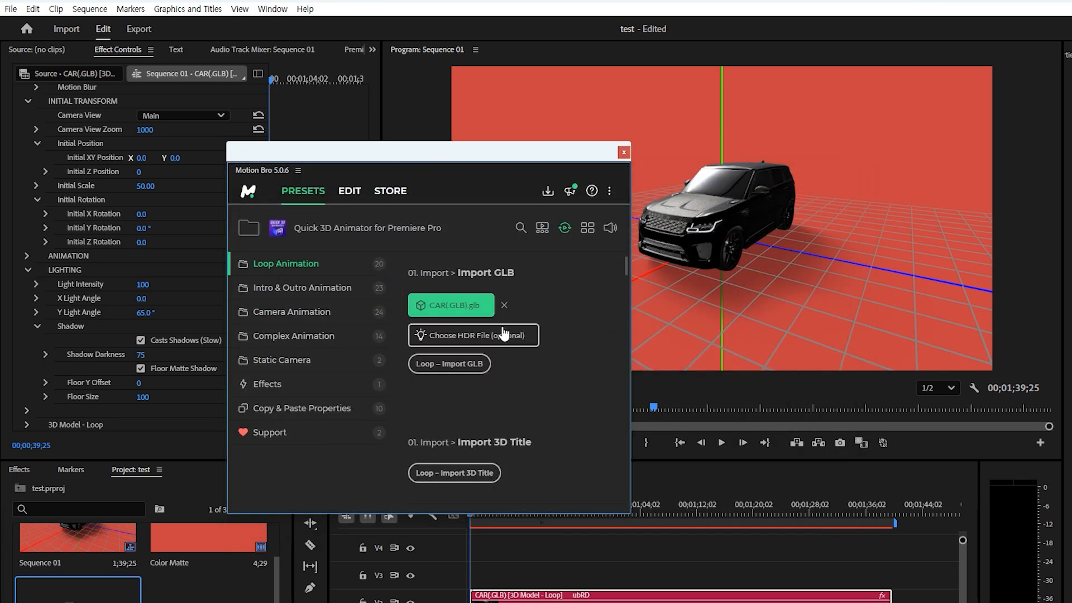
{"action": "left_click", "coordinate": [474, 337]}
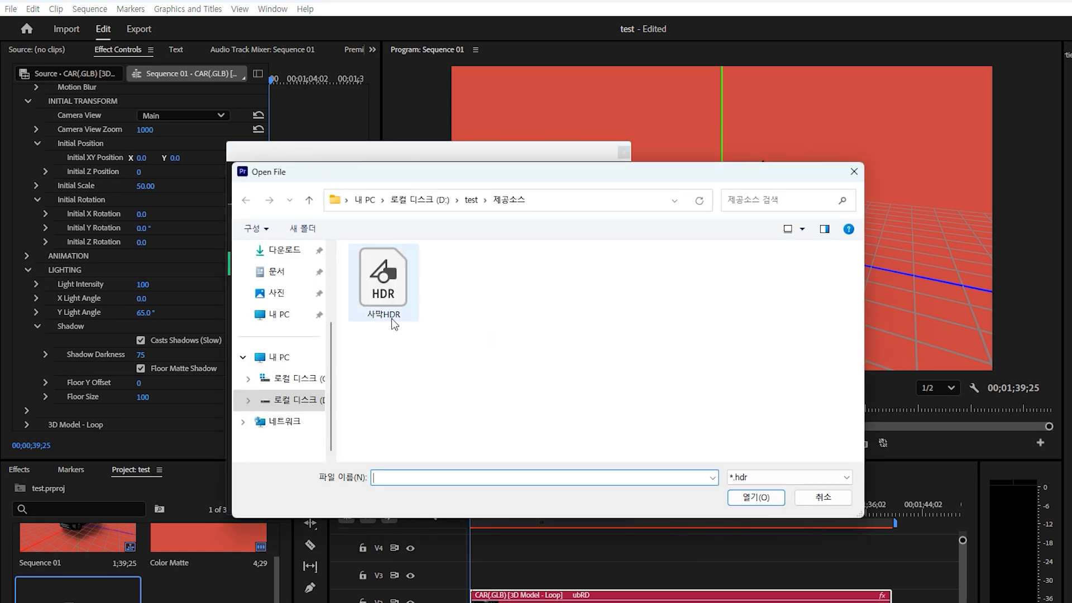
{"action": "mouse_move", "coordinate": [382, 290]}
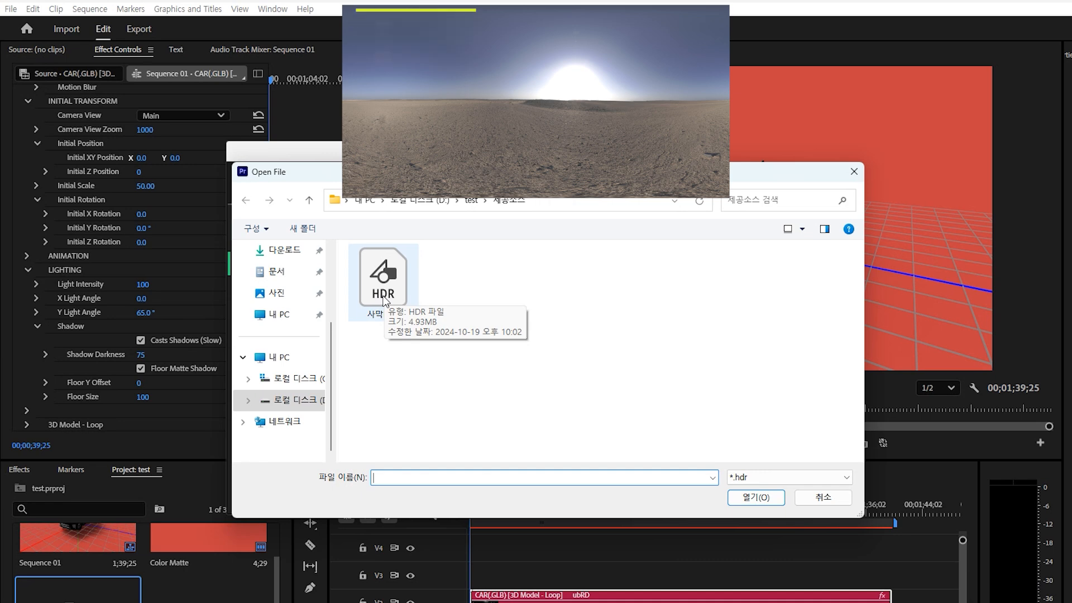
{"action": "double_click", "coordinate": [384, 301]}
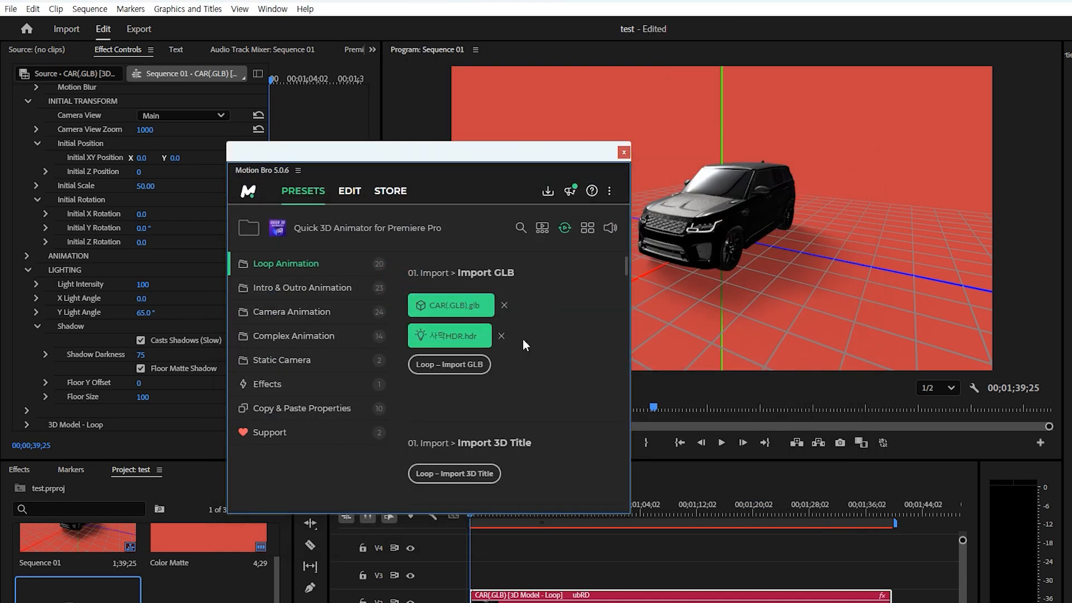
- Import the car as a looping 3D clip on V3, hide the V2 car, show the grid
{"action": "left_click", "coordinate": [464, 373]}
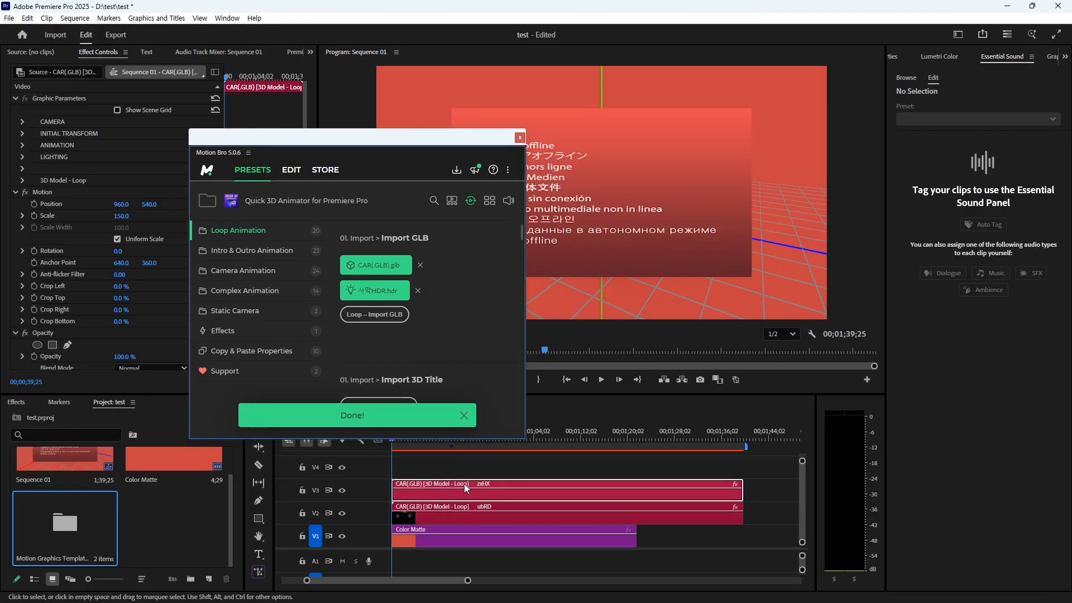
{"action": "left_click", "coordinate": [520, 137]}
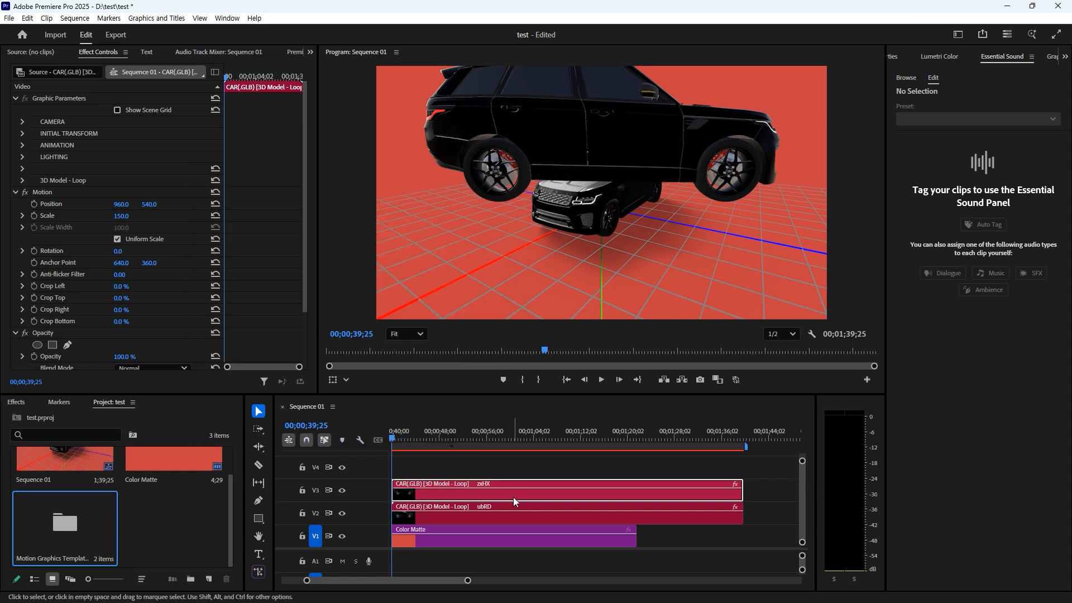
{"action": "left_click", "coordinate": [342, 513]}
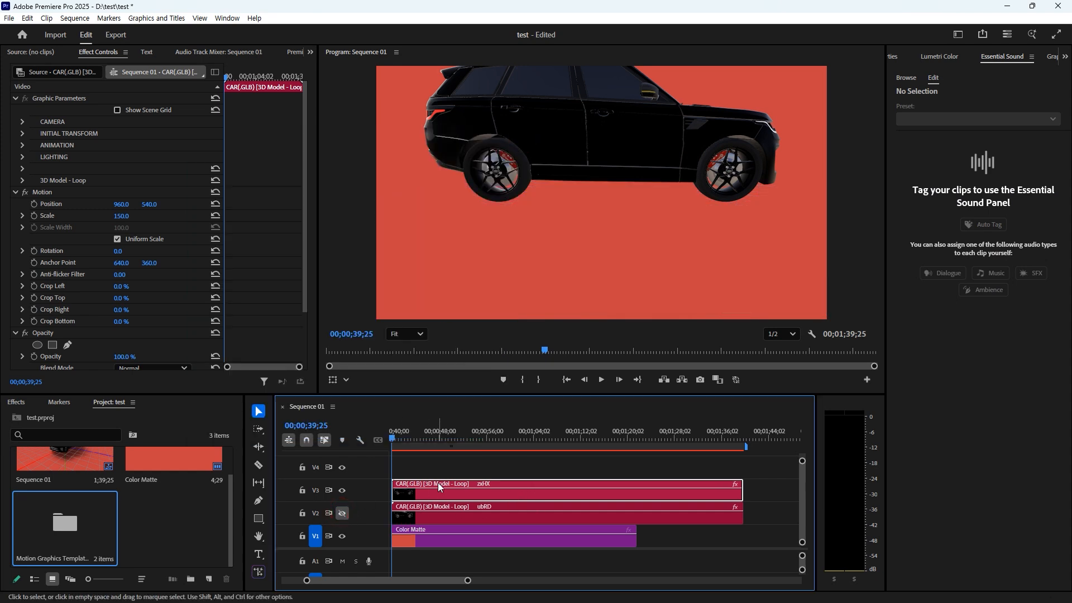
{"action": "left_click", "coordinate": [118, 110]}
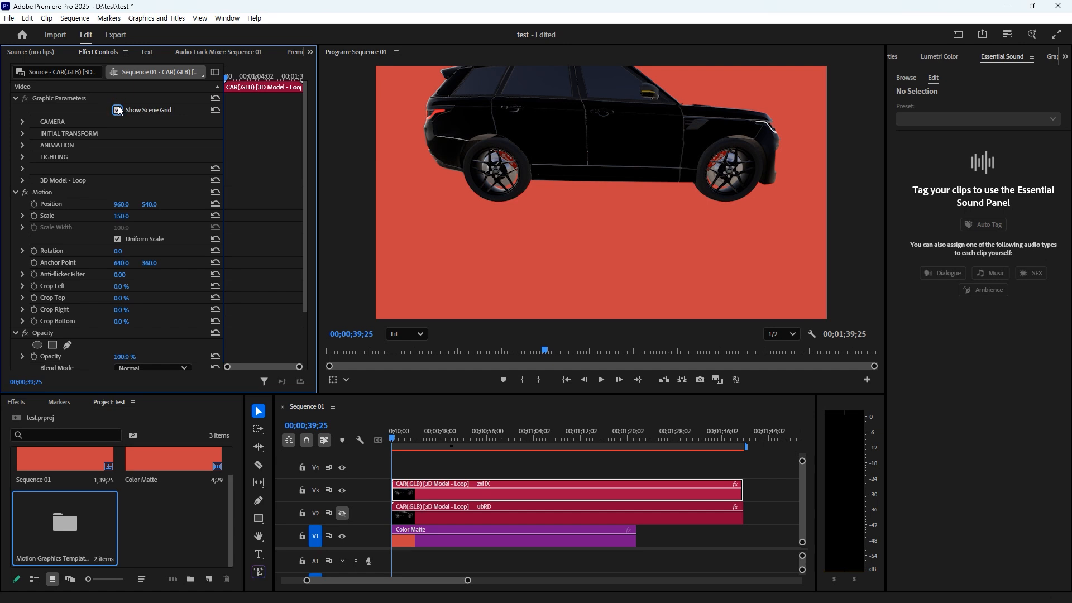
- Set the new car's initial scale to 50 and expand its camera rotation settings
{"action": "left_click", "coordinate": [22, 133]}
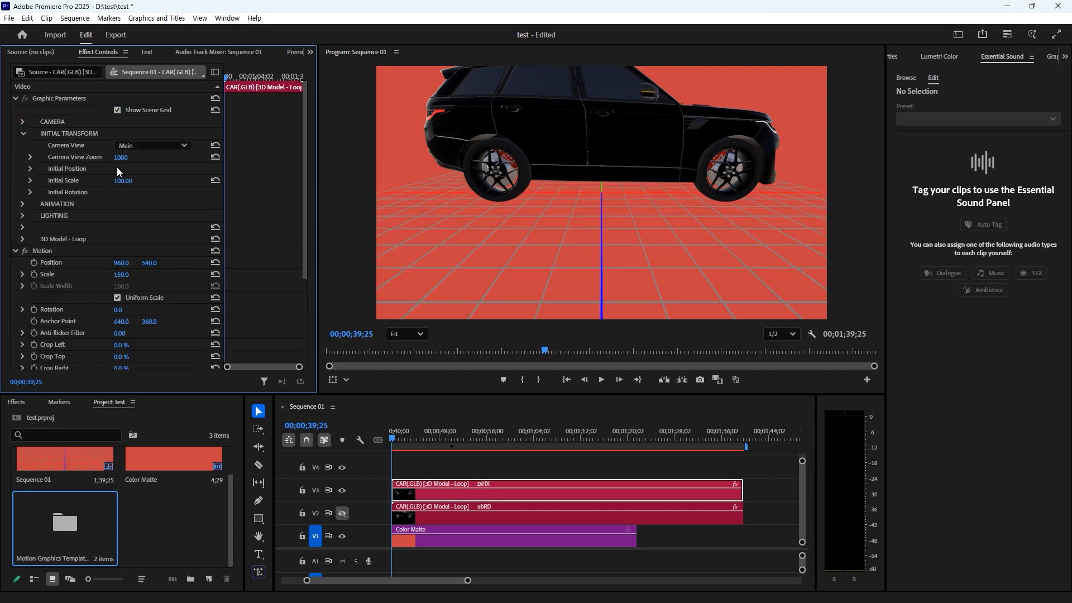
{"action": "left_click", "coordinate": [122, 180]}
{"action": "type", "text": "50"}
{"action": "key", "text": "Return"}
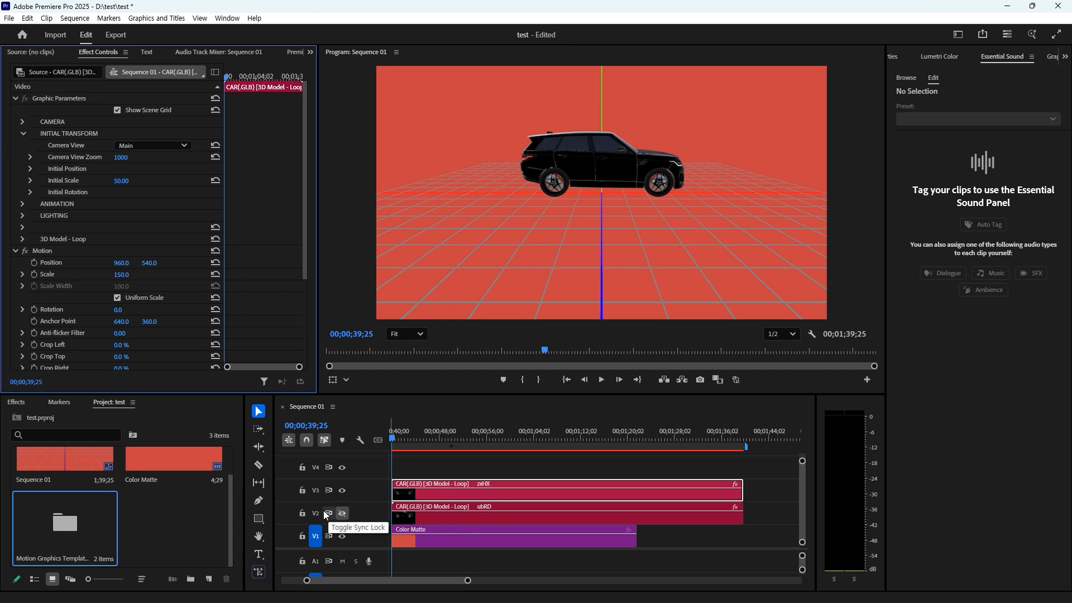
{"action": "left_click", "coordinate": [344, 514]}
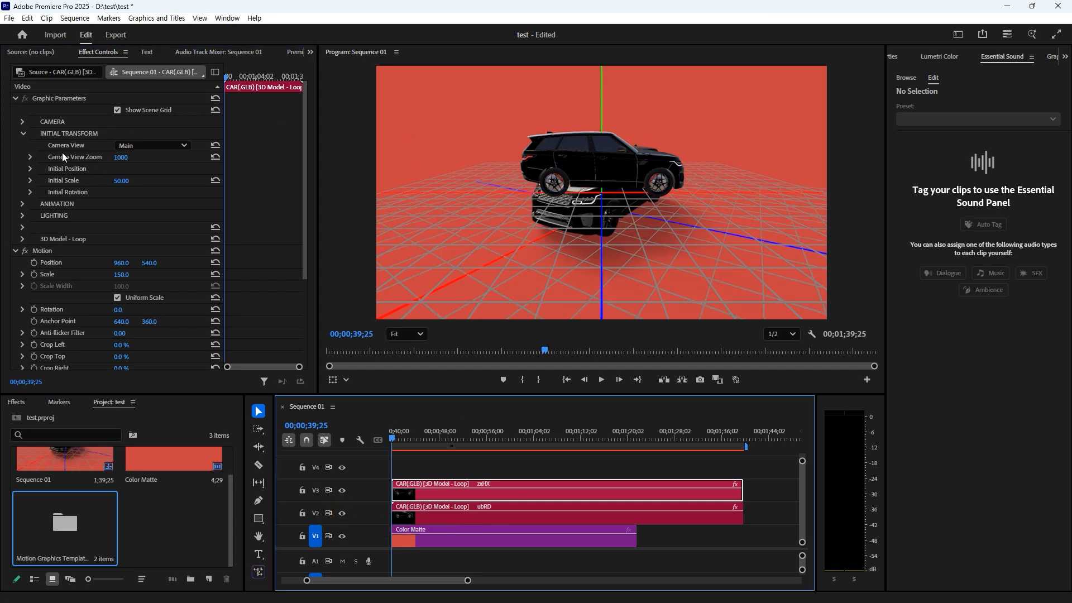
{"action": "left_click", "coordinate": [23, 122]}
{"action": "left_click", "coordinate": [30, 144]}
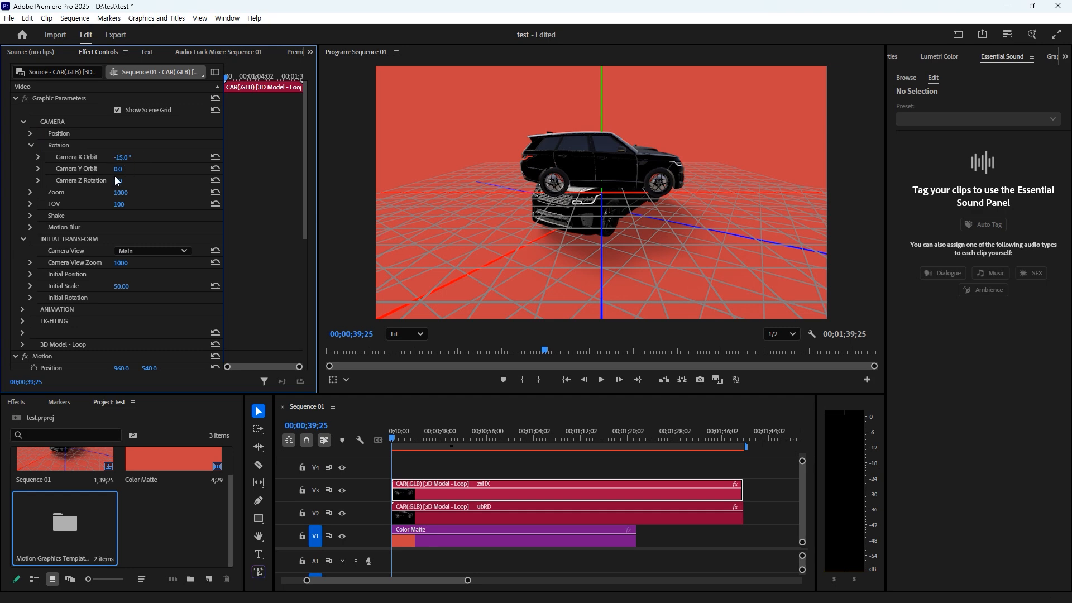
- Orbit the new car's camera to Y -125°, lower Camera Y to -136, and hide V2
{"action": "left_click_drag", "start_coordinate": [119, 168], "coordinate": [49, 168]}
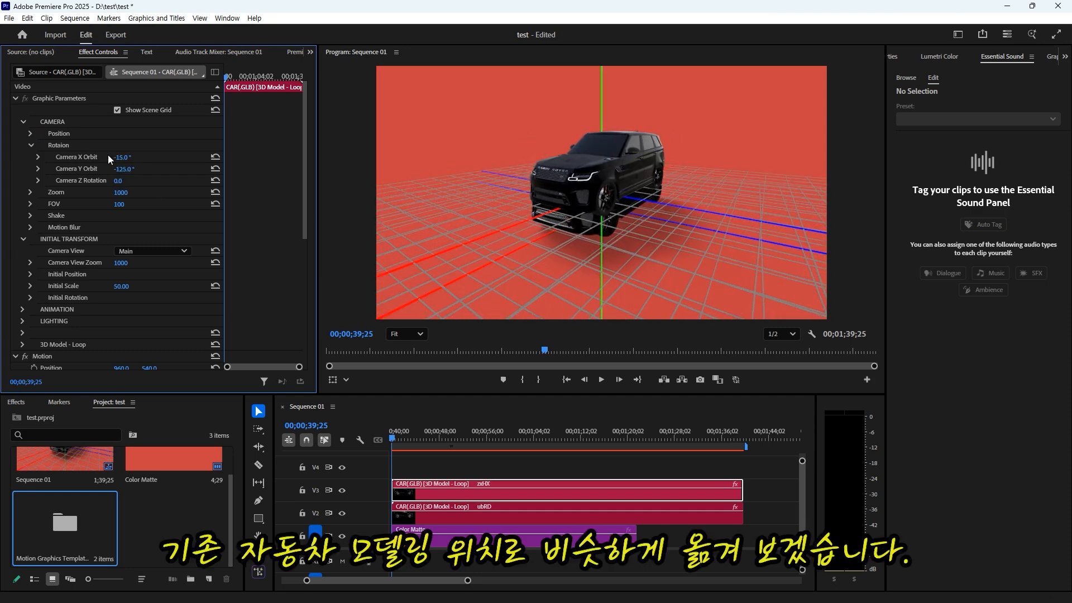
{"action": "left_click", "coordinate": [31, 133]}
{"action": "left_click_drag", "start_coordinate": [146, 146], "coordinate": [147, 146]}
{"action": "left_click", "coordinate": [342, 513]}
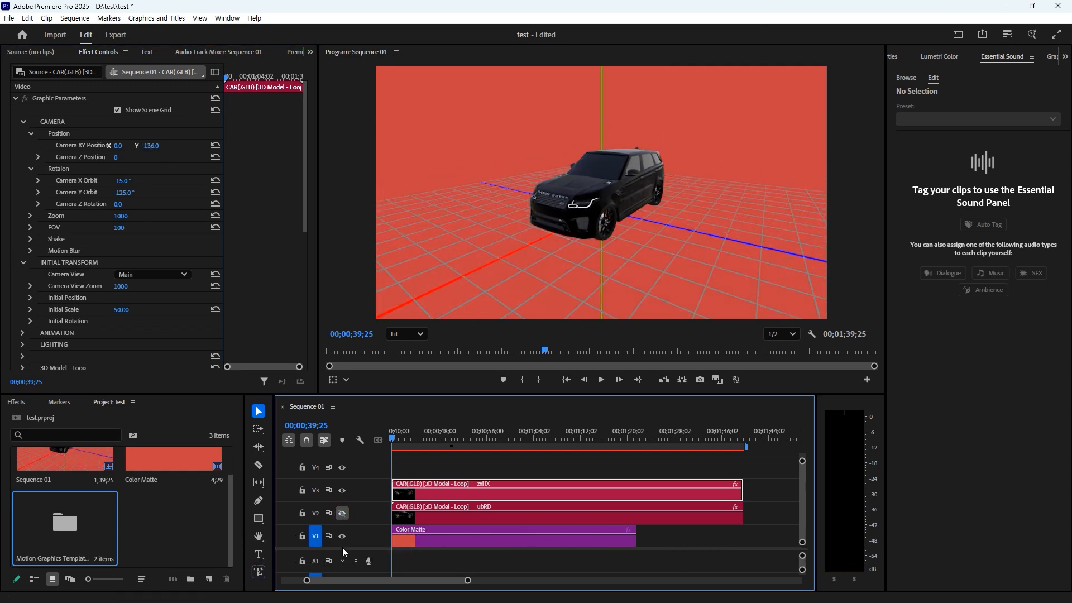
{"action": "left_click", "coordinate": [22, 344]}
- Enable Casts Shadows and Floor Matte Shadow, and swing the Y Light Angle to 246°
{"action": "scroll", "coordinate": [156, 335], "scroll_direction": "down", "scroll_amount": 5}
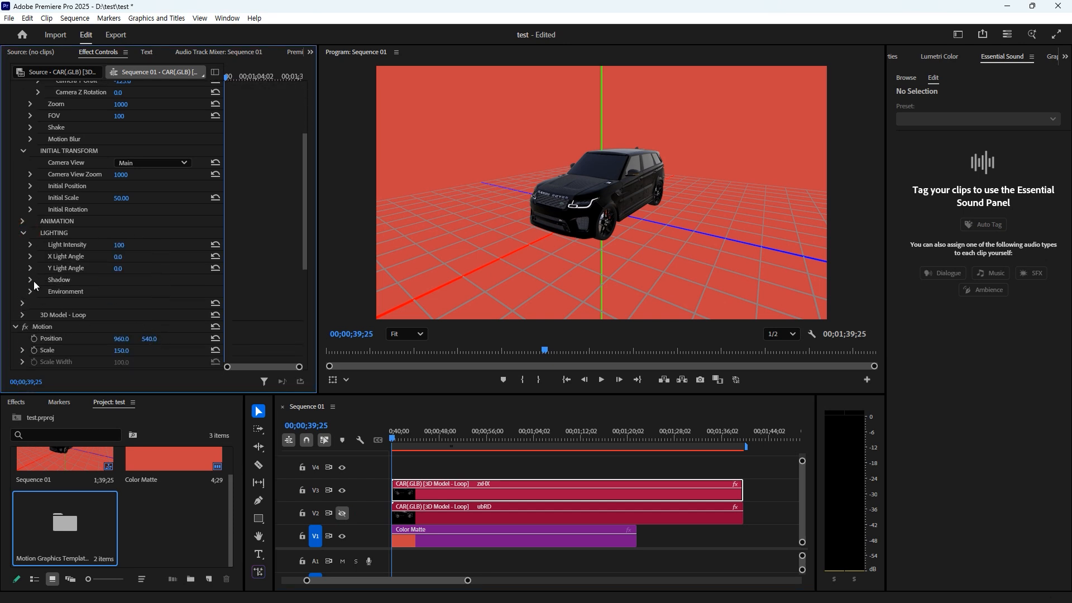
{"action": "left_click", "coordinate": [31, 279]}
{"action": "left_click", "coordinate": [117, 292]}
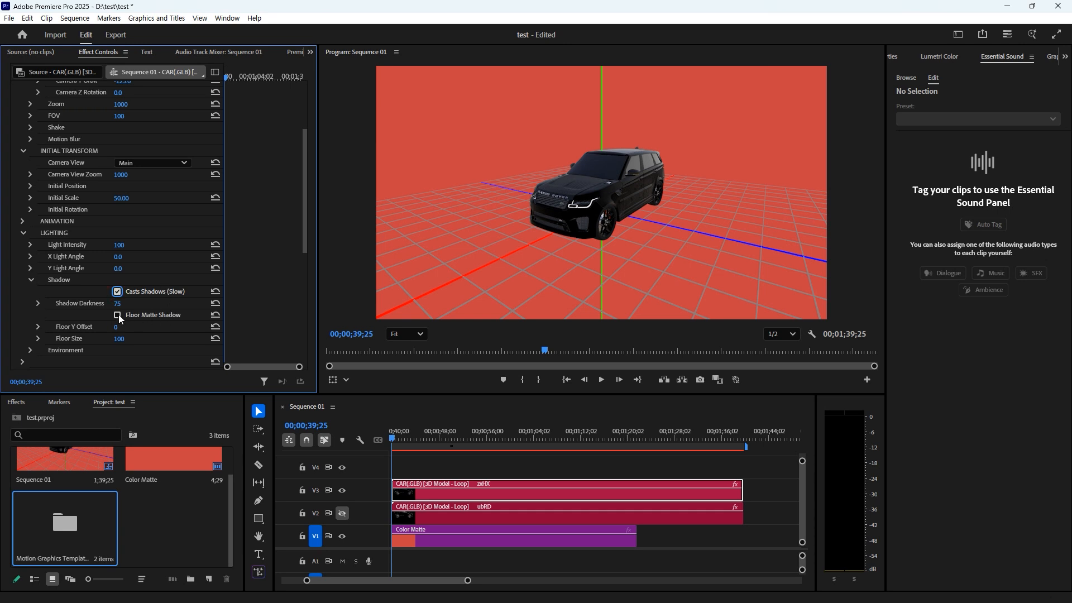
{"action": "left_click", "coordinate": [117, 315]}
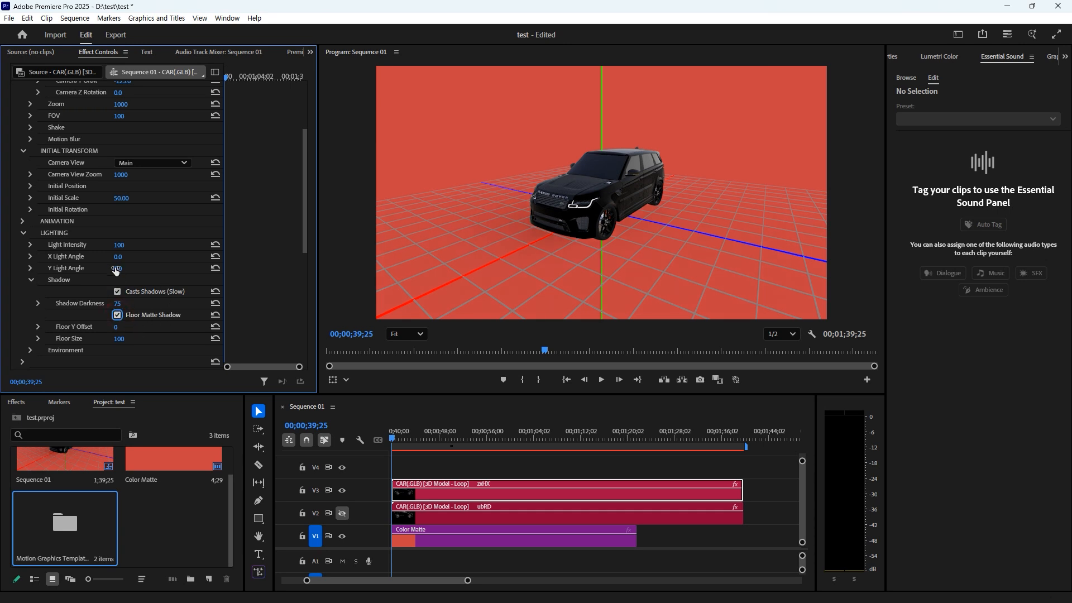
{"action": "left_click_drag", "start_coordinate": [117, 269], "coordinate": [252, 269]}
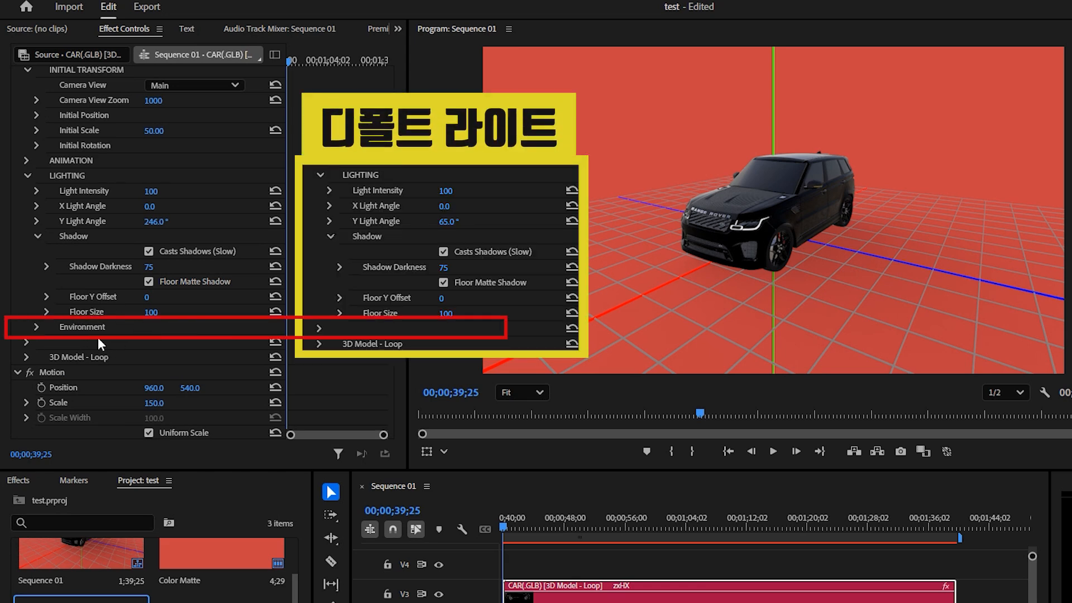
- Show the desert environment with Blur Radius 0 and turn off the scene grid
{"action": "left_click", "coordinate": [38, 325]}
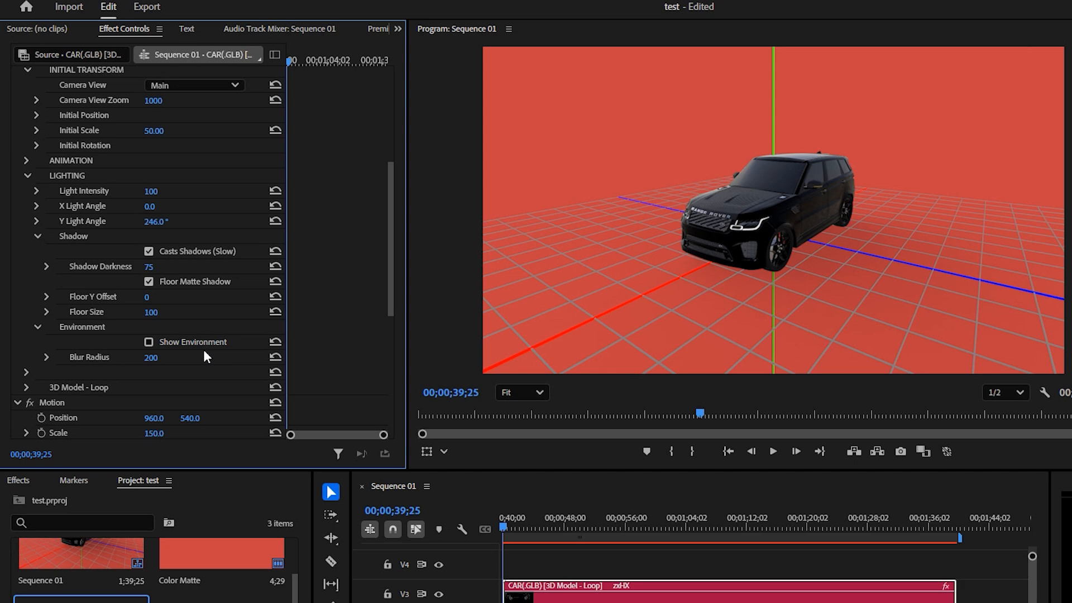
{"action": "left_click", "coordinate": [149, 342]}
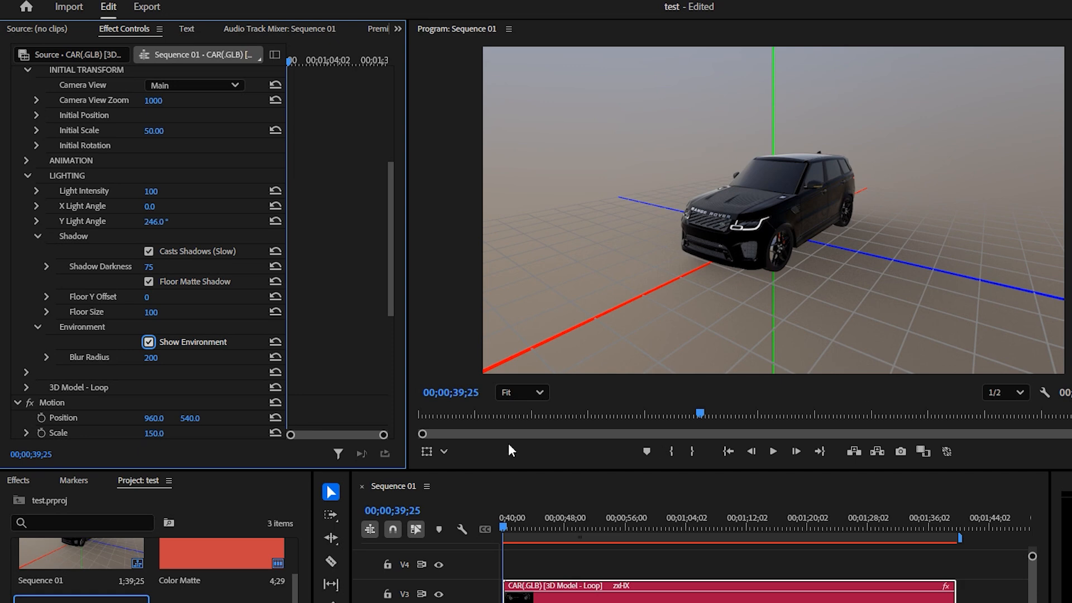
{"action": "left_click", "coordinate": [153, 358]}
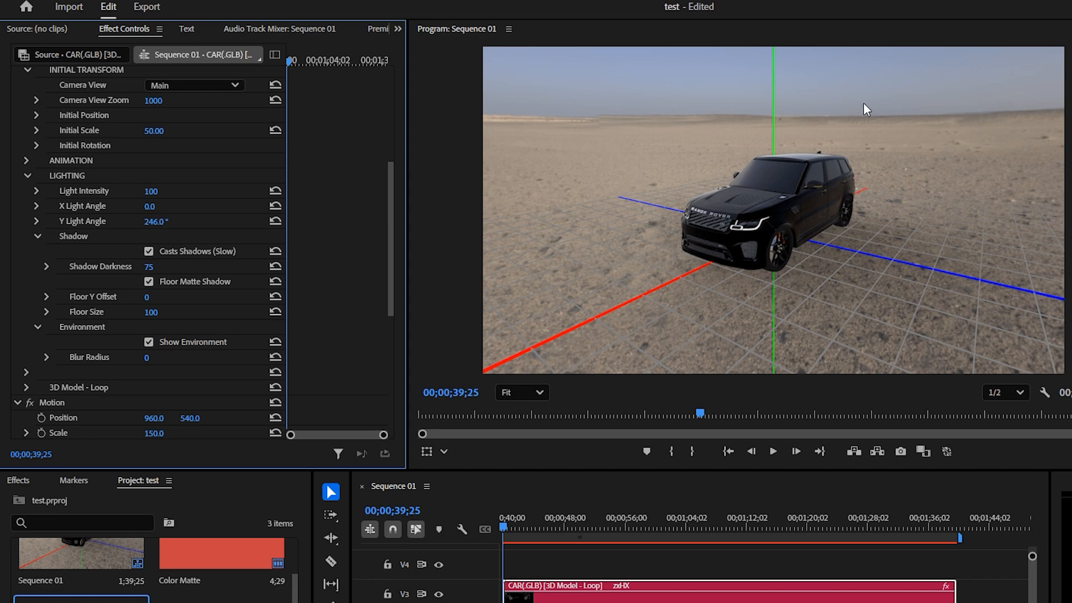
{"action": "scroll", "coordinate": [148, 112], "scroll_direction": "up", "scroll_amount": 5}
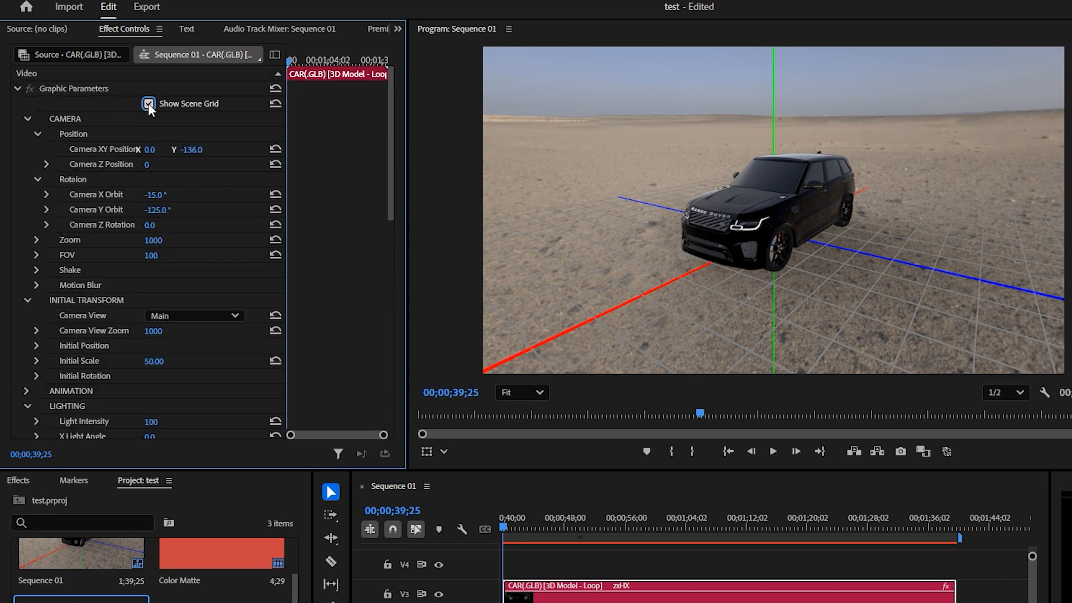
{"action": "left_click", "coordinate": [148, 103]}
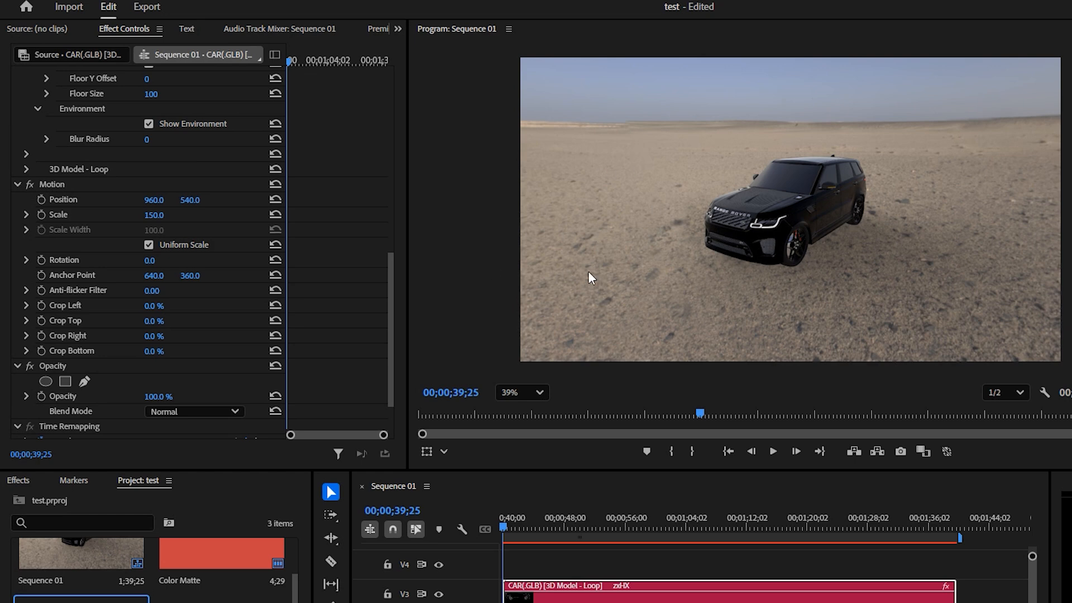
- Enlarge the car model to Initial Scale 84
{"action": "scroll", "coordinate": [319, 360], "scroll_direction": "up", "scroll_amount": 10}
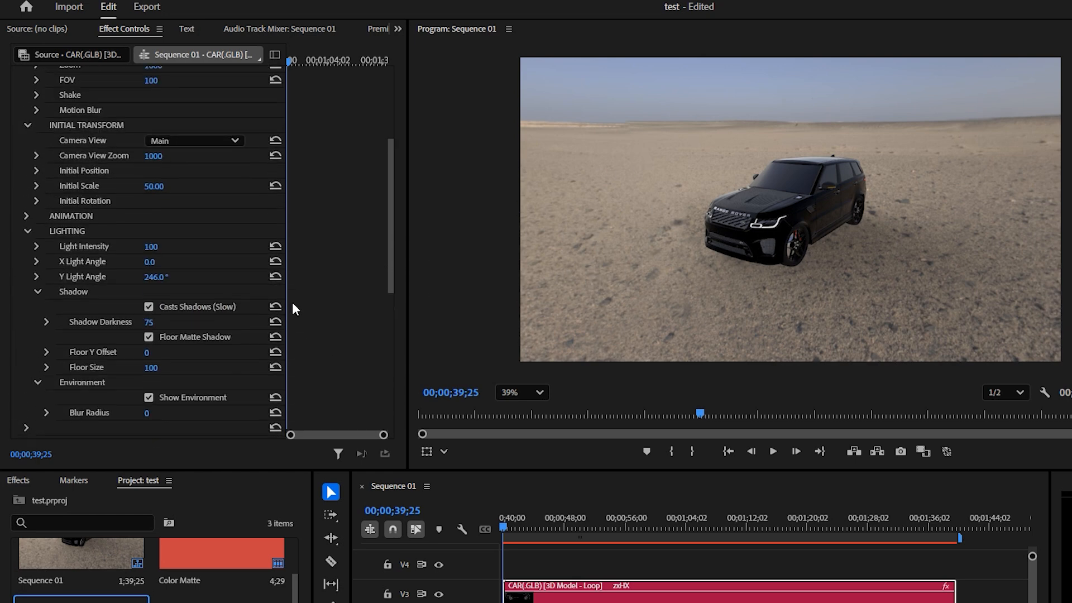
{"action": "scroll", "coordinate": [225, 285], "scroll_direction": "up", "scroll_amount": 3}
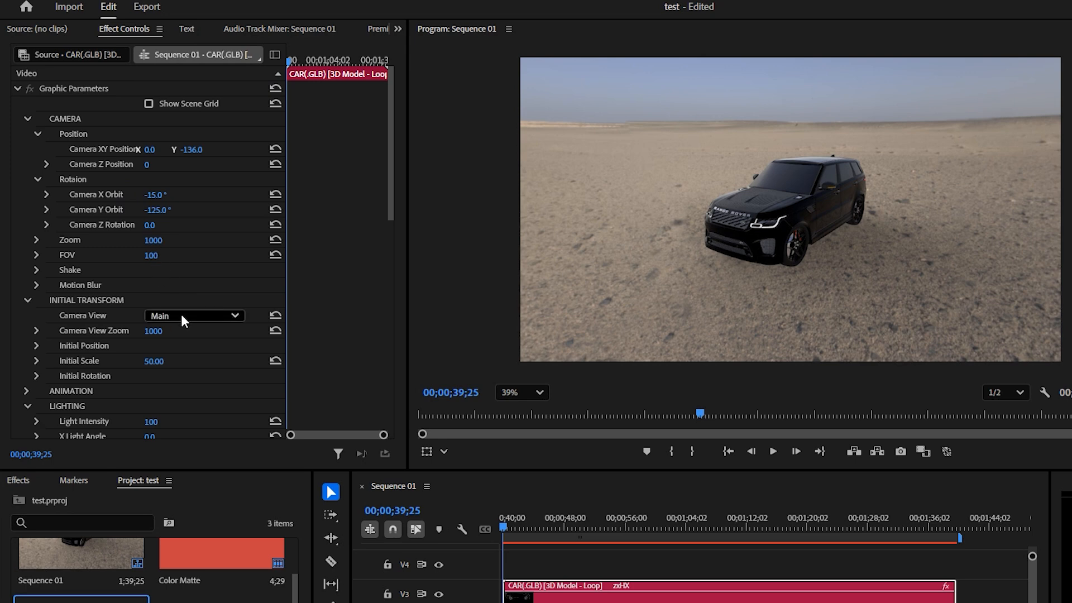
{"action": "scroll", "coordinate": [176, 314], "scroll_direction": "down", "scroll_amount": 4}
{"action": "left_click", "coordinate": [153, 289]}
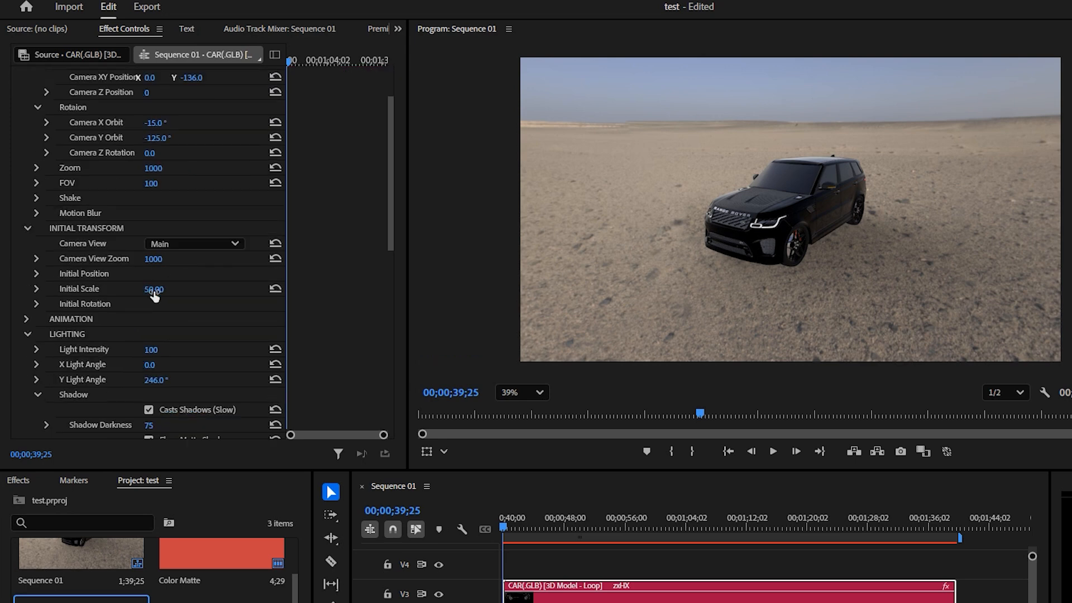
{"action": "type", "text": "62"}
{"action": "key", "text": "Return"}
{"action": "left_click_drag", "start_coordinate": [154, 289], "coordinate": [156, 289]}
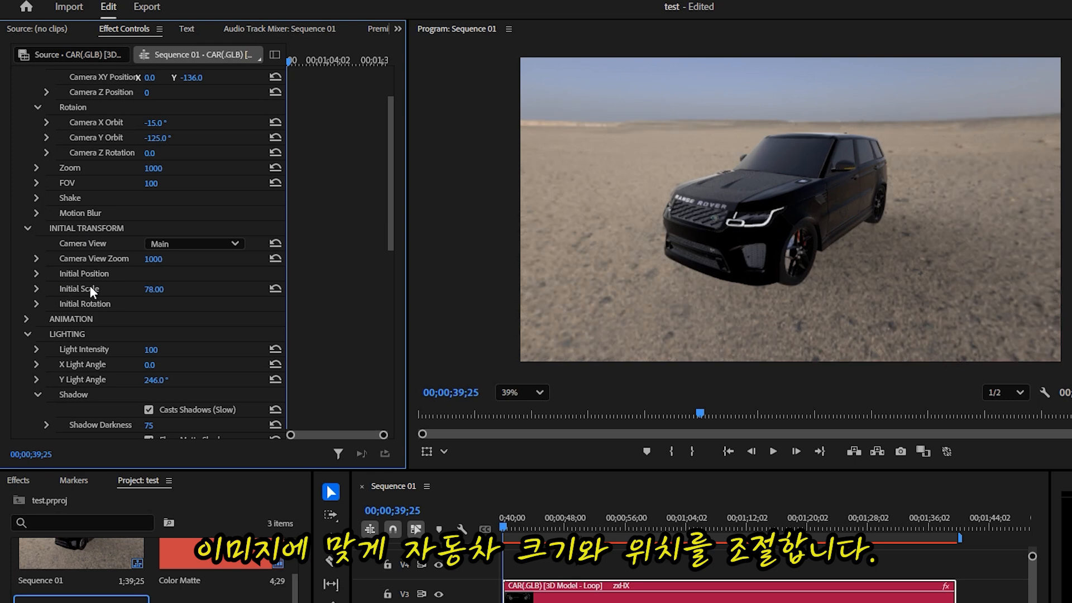
{"action": "left_click_drag", "start_coordinate": [154, 289], "coordinate": [156, 289]}
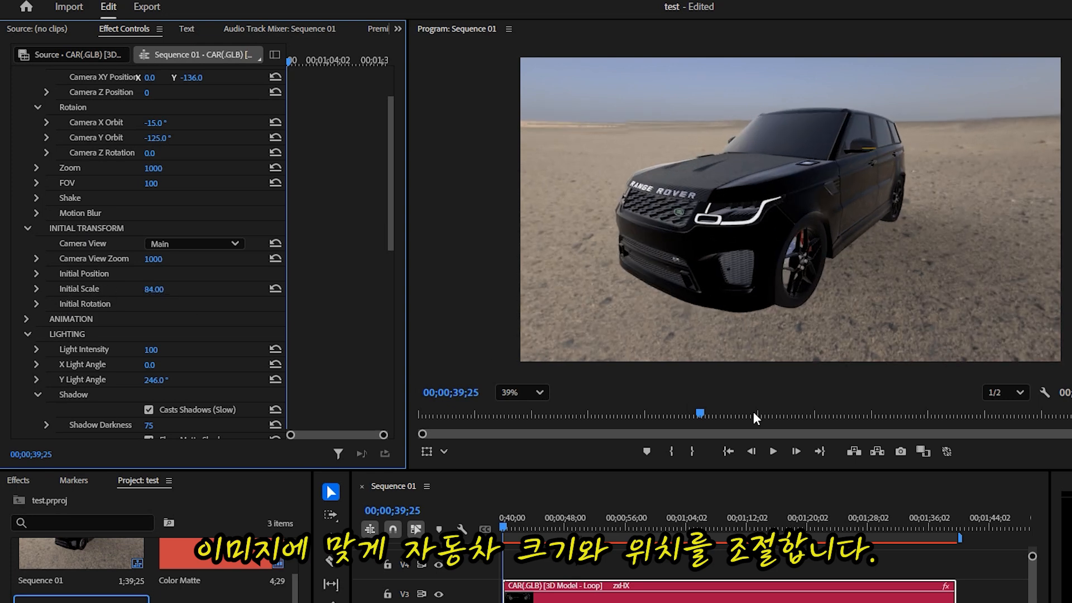
- Reframe the camera orbit to -18°/-131°, adjust Z Position, and set Initial Y Rotation to 12°
{"action": "scroll", "coordinate": [193, 161], "scroll_direction": "up", "scroll_amount": 5}
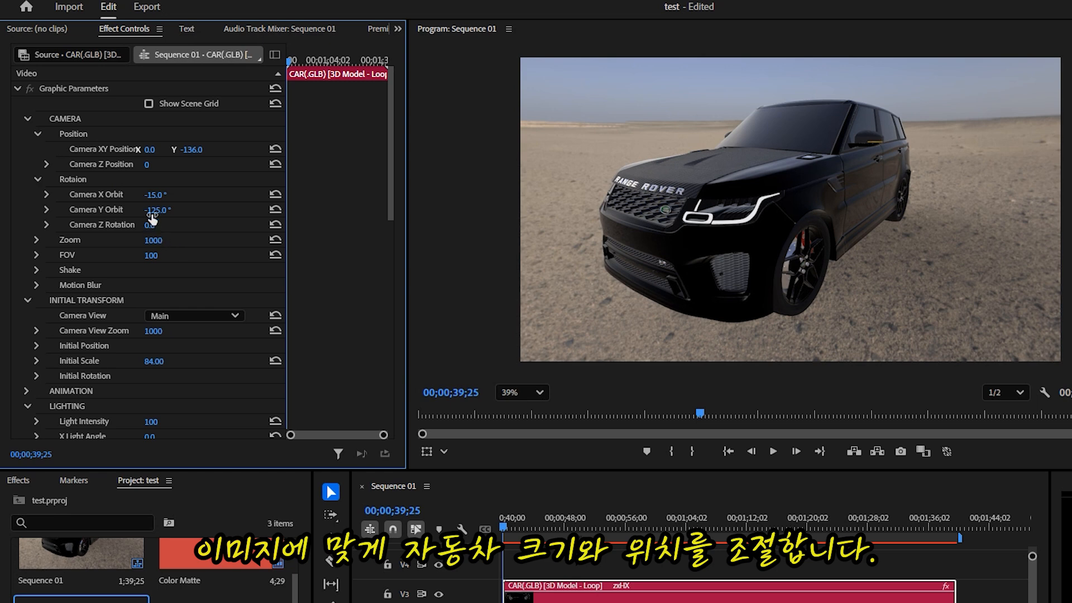
{"action": "mouse_move", "coordinate": [158, 210]}
{"action": "left_mouse_down"}
{"action": "mouse_move", "coordinate": [147, 210]}
{"action": "mouse_move", "coordinate": [151, 194]}
{"action": "left_mouse_up"}
{"action": "left_click_drag", "start_coordinate": [152, 195], "coordinate": [153, 194]}
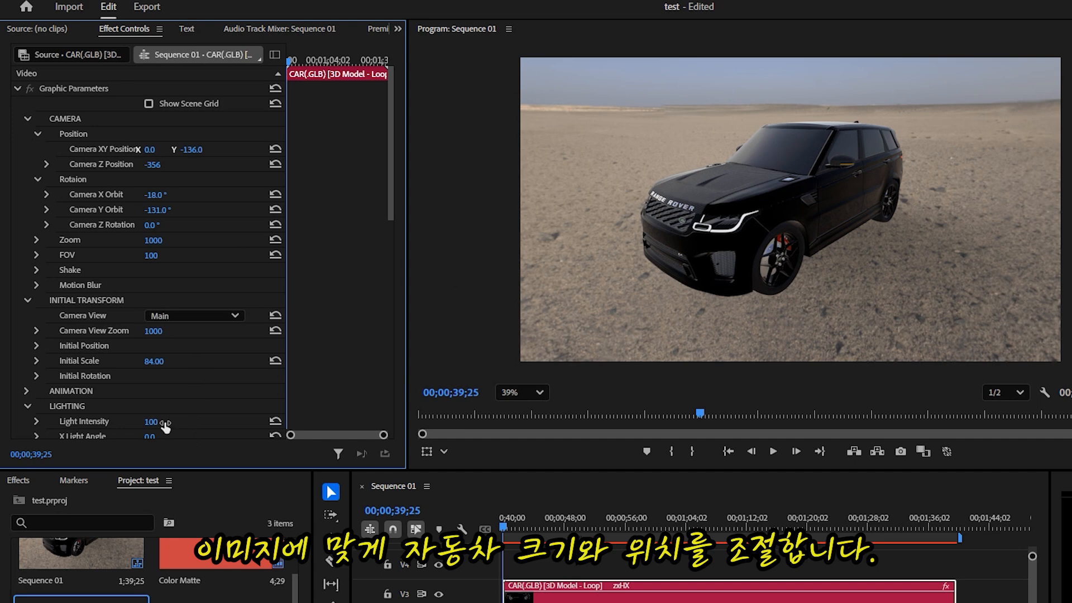
{"action": "left_click", "coordinate": [36, 377]}
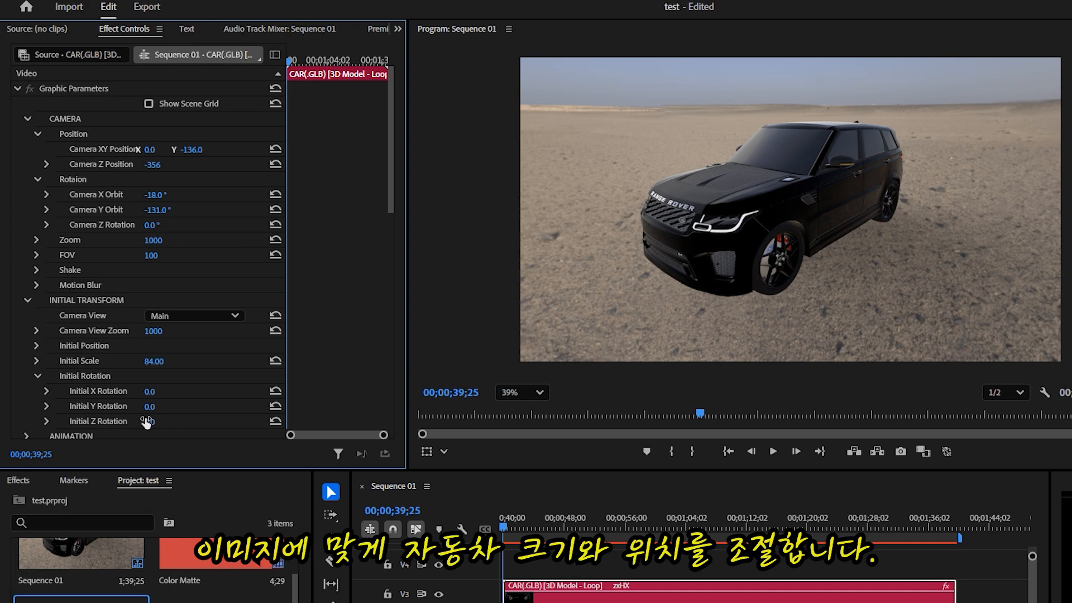
{"action": "left_click_drag", "start_coordinate": [150, 408], "coordinate": [154, 408]}
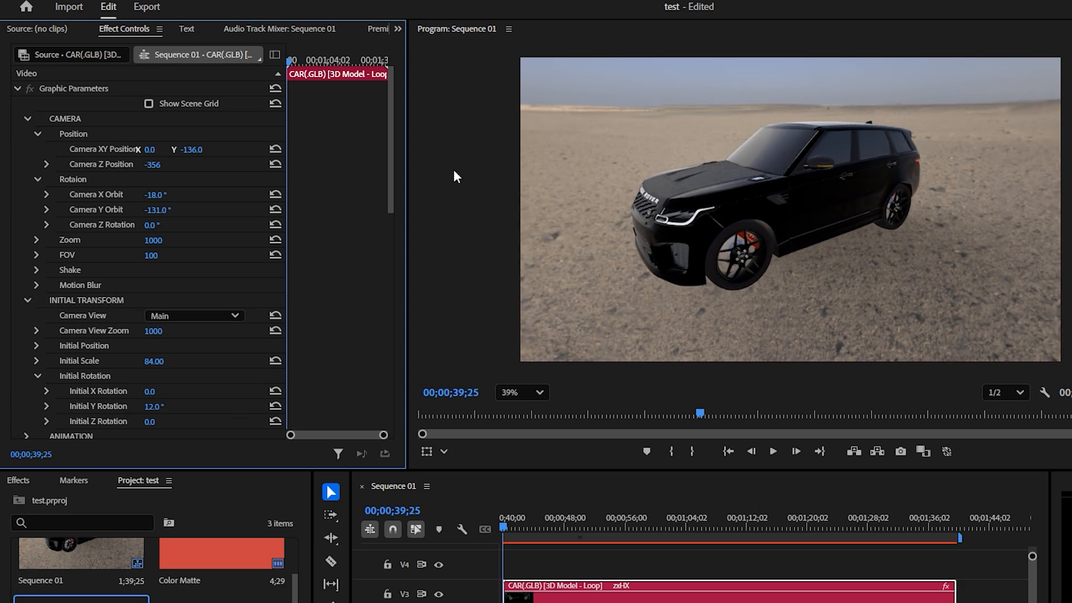
{"action": "scroll", "coordinate": [215, 383], "scroll_direction": "down", "scroll_amount": 5}
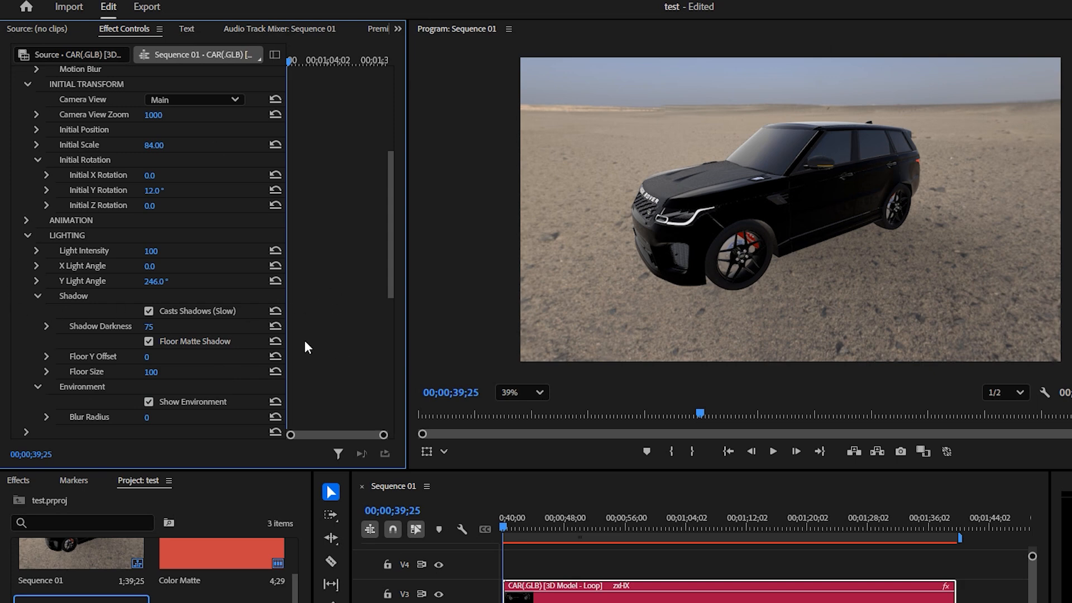
- Set Y Light Angle to 227° and turn off Show Environment so the red matte shows
{"action": "left_click_drag", "start_coordinate": [155, 282], "coordinate": [146, 282]}
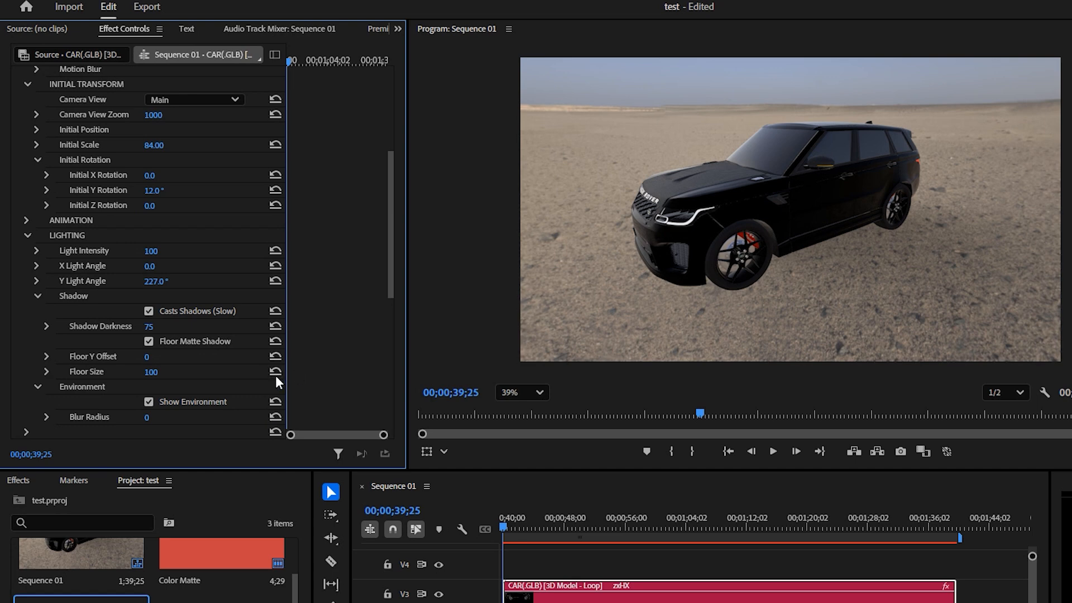
{"action": "left_click", "coordinate": [148, 401]}
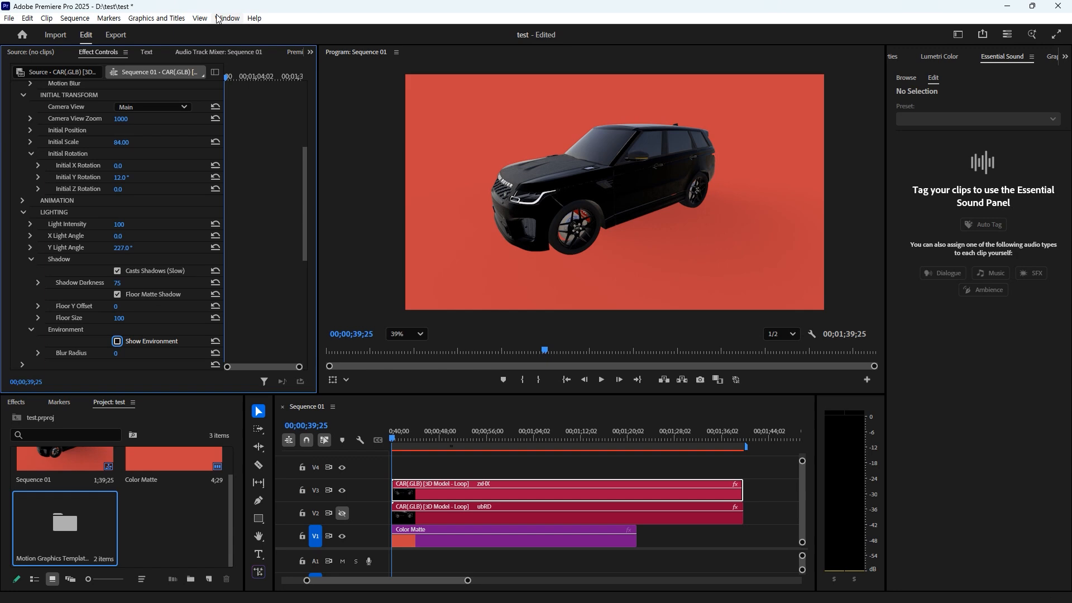
- Open Motion Bro from Window > Extensions, select the V3 car clip, and expand Loop Animation
{"action": "left_click", "coordinate": [218, 18]}
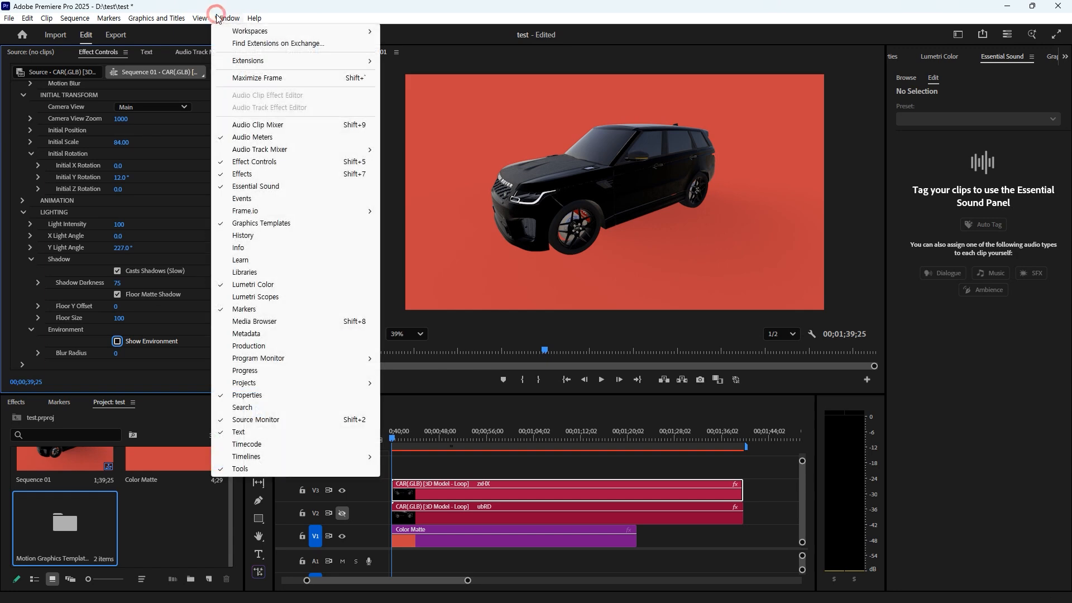
{"action": "mouse_move", "coordinate": [251, 61]}
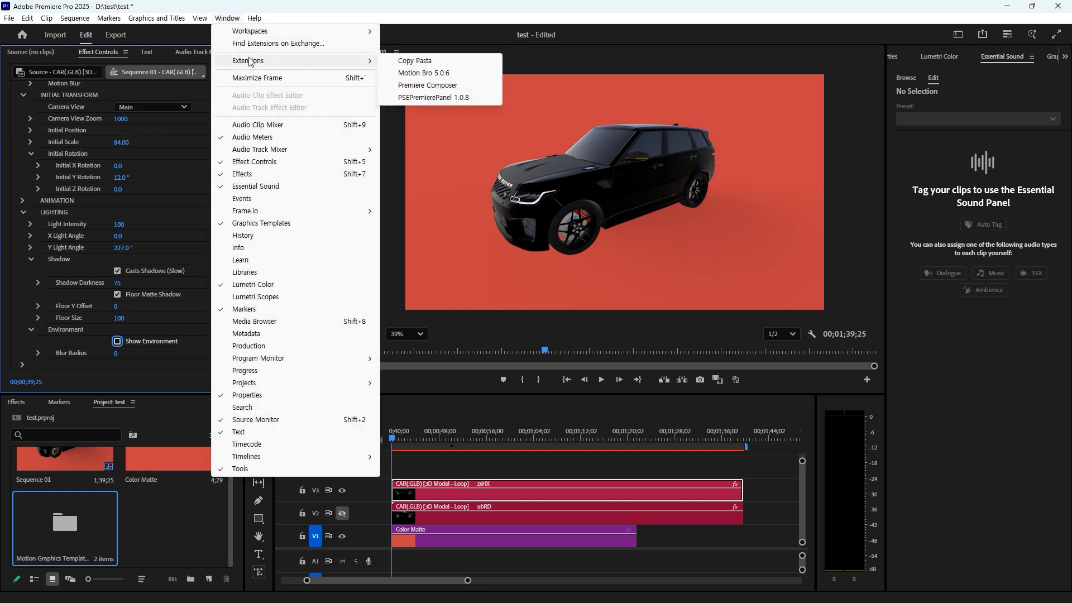
{"action": "left_click", "coordinate": [420, 73]}
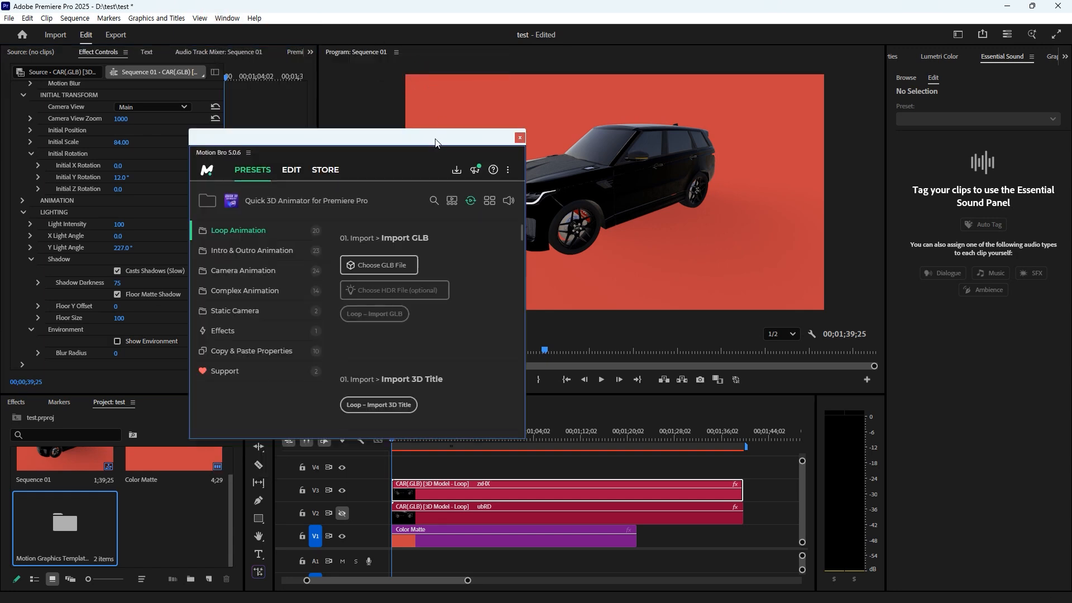
{"action": "left_click_drag", "start_coordinate": [436, 142], "coordinate": [314, 99]}
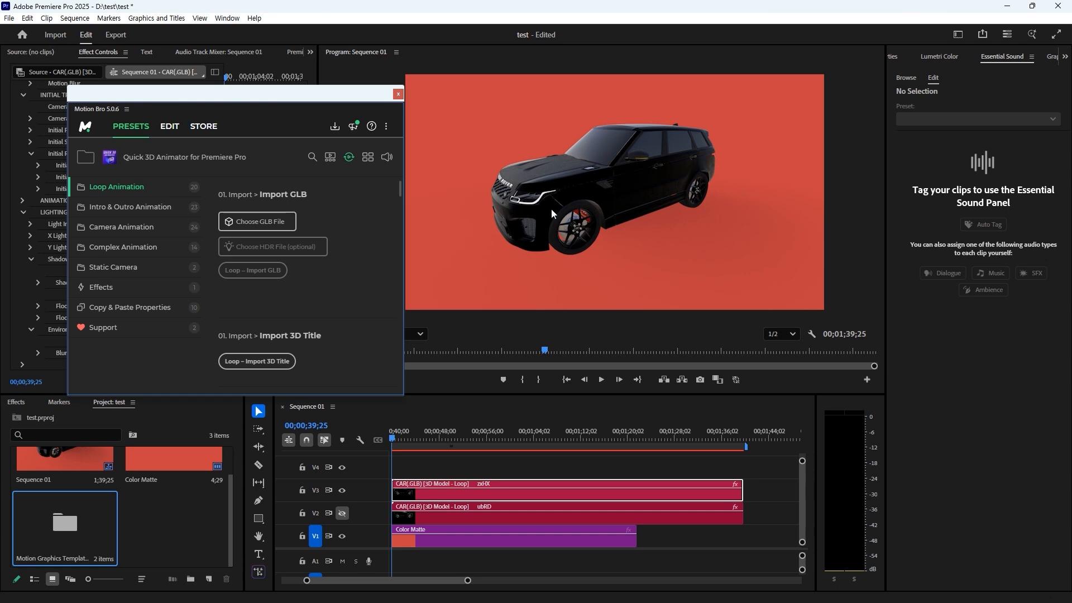
{"action": "left_click", "coordinate": [462, 500]}
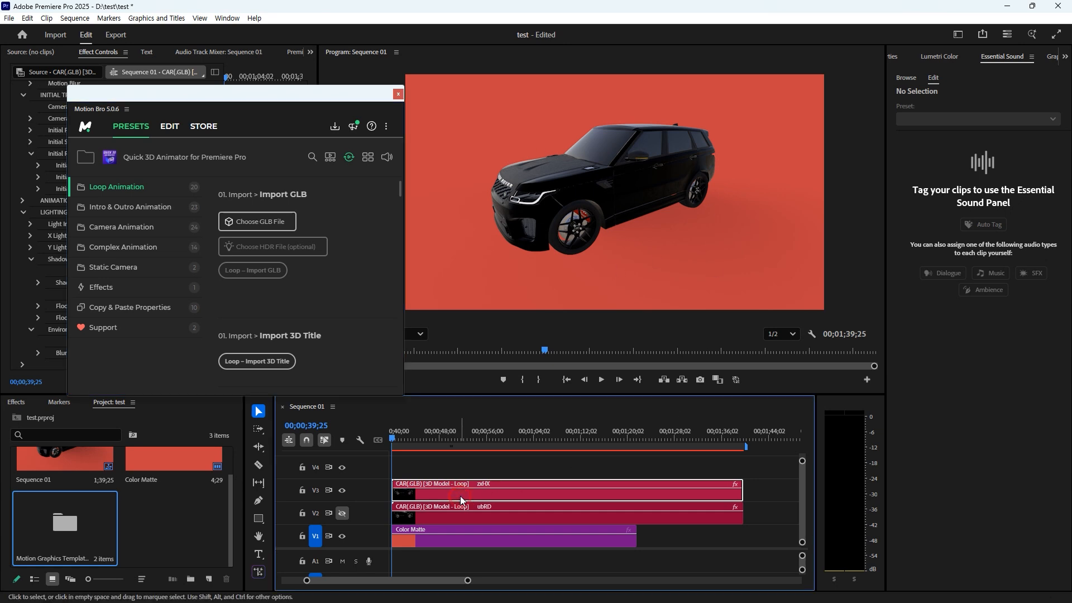
{"action": "left_click", "coordinate": [148, 267]}
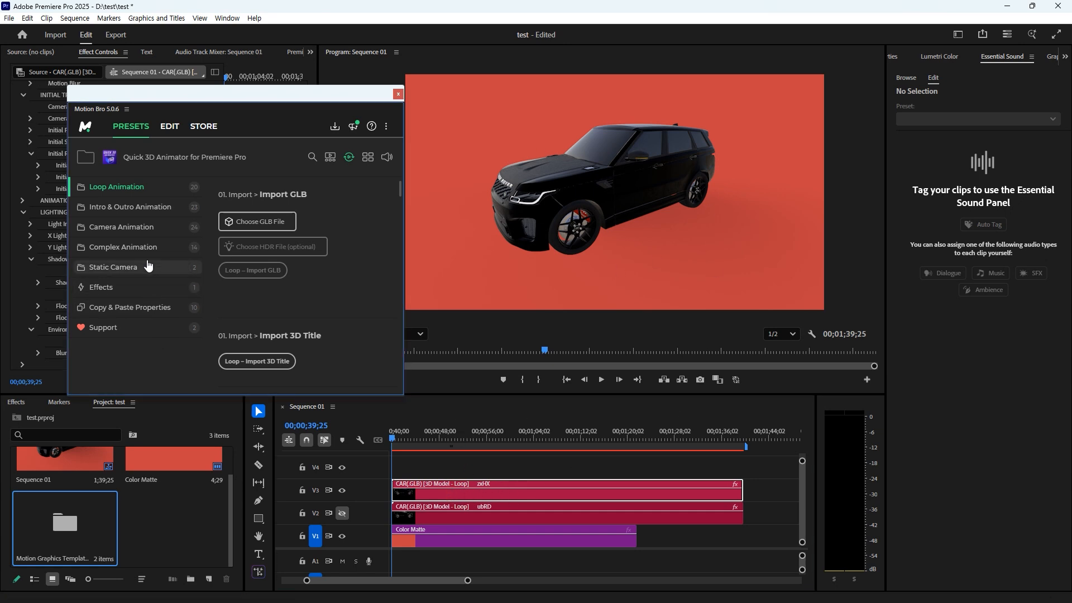
{"action": "left_click", "coordinate": [139, 190]}
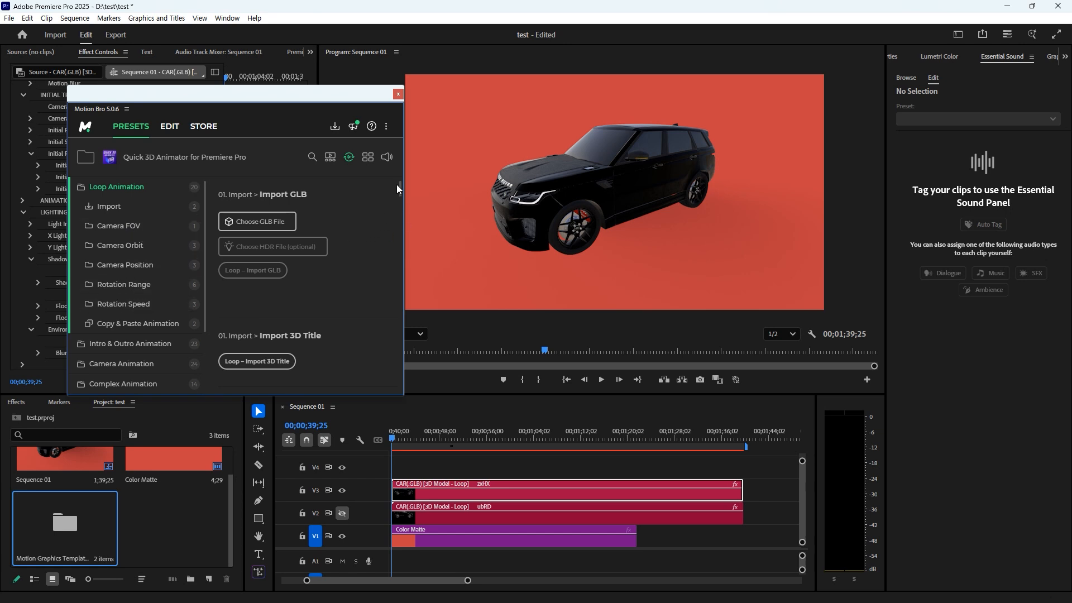
- Apply Motion Bro's Camera Orbit Y loop preset to the car clip
{"action": "scroll", "coordinate": [393, 190], "scroll_direction": "down", "scroll_amount": 3}
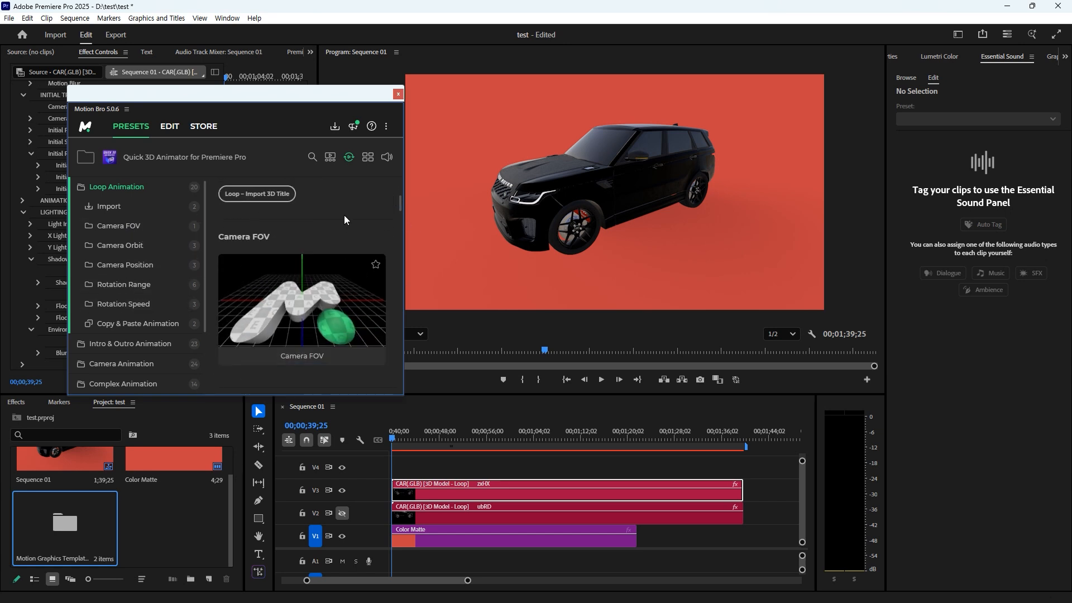
{"action": "scroll", "coordinate": [344, 220], "scroll_direction": "down", "scroll_amount": 5}
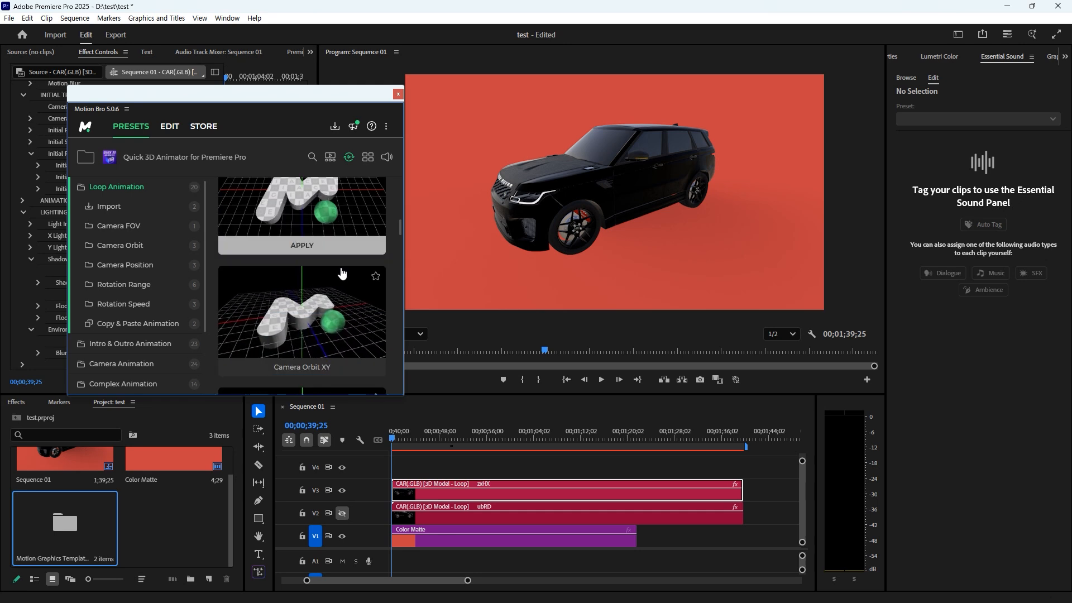
{"action": "scroll", "coordinate": [342, 274], "scroll_direction": "down", "scroll_amount": 3}
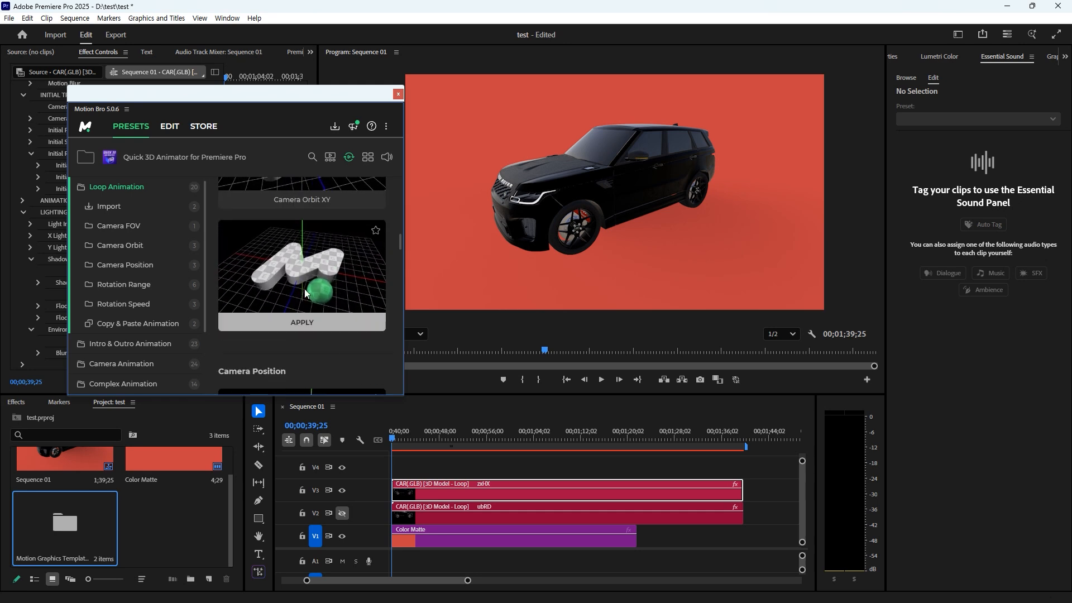
{"action": "left_click", "coordinate": [301, 328]}
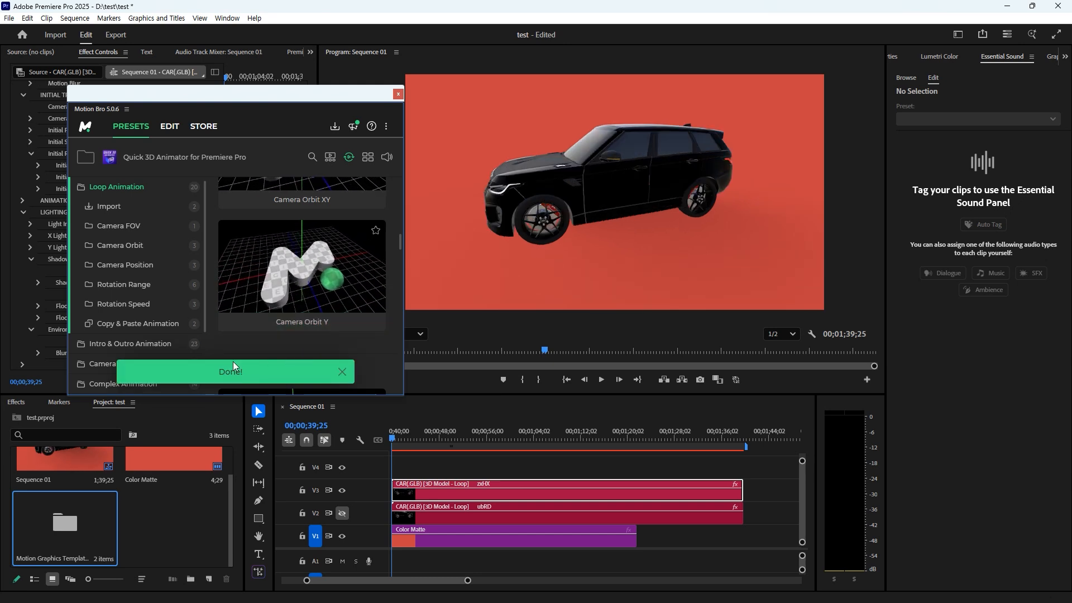
- Move the playhead to the car clips' start and play the orbit animation
{"action": "scroll", "coordinate": [317, 321], "scroll_direction": "up", "scroll_amount": 2}
{"action": "left_click_drag", "start_coordinate": [359, 91], "coordinate": [307, 53]}
{"action": "left_click_drag", "start_coordinate": [392, 437], "coordinate": [583, 439]}
{"action": "key", "text": "space"}
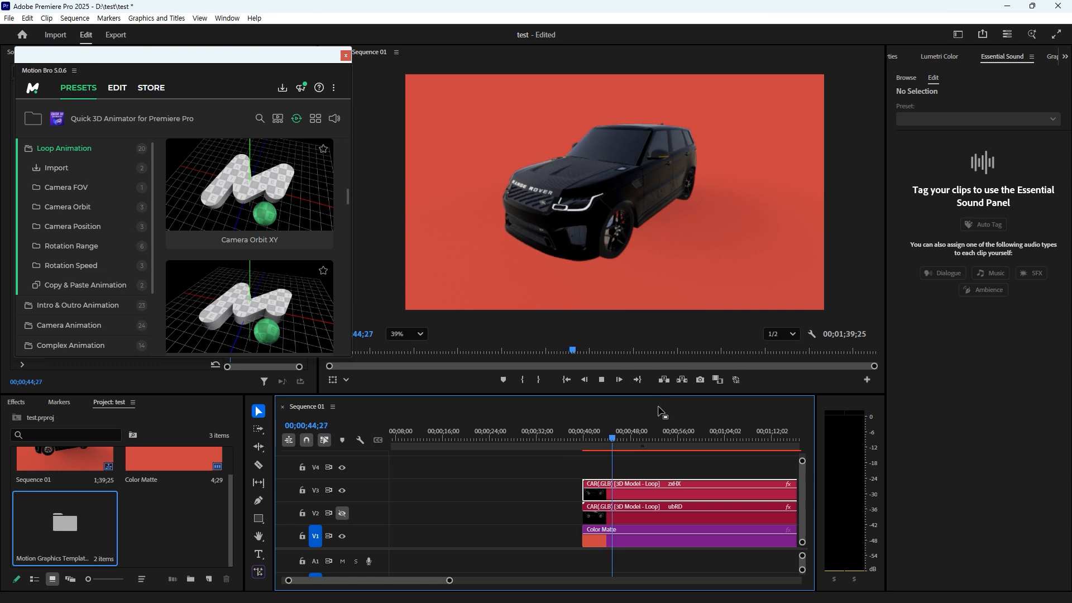
- Play the car orbit from just after the clips begin, then return to the sequence start
{"action": "left_click_drag", "start_coordinate": [638, 440], "coordinate": [586, 443]}
{"action": "key", "text": "space"}
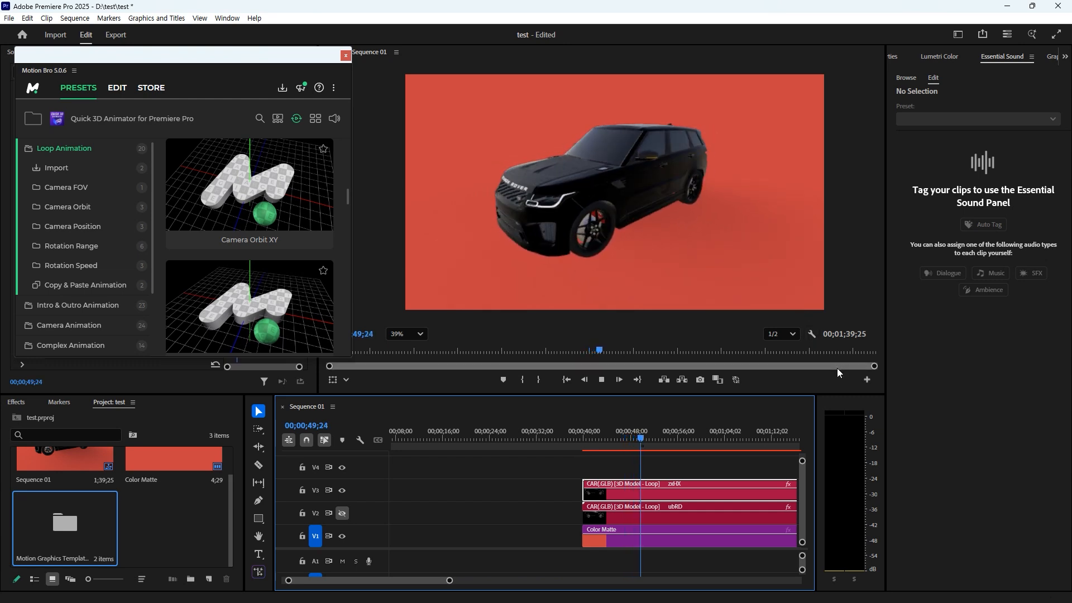
{"action": "key", "text": "space"}
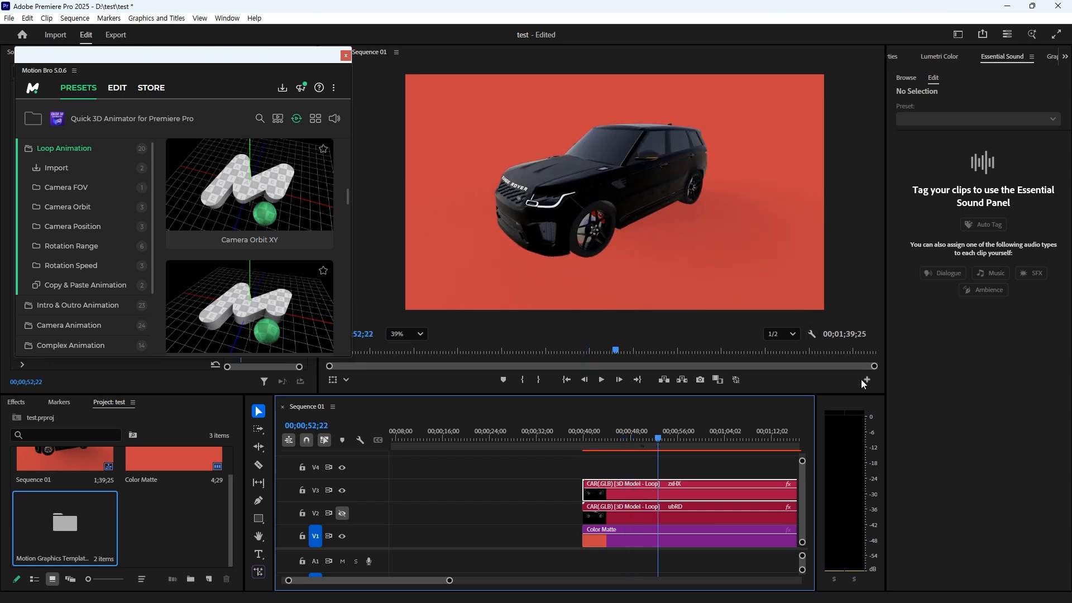
{"action": "key", "text": "Home"}
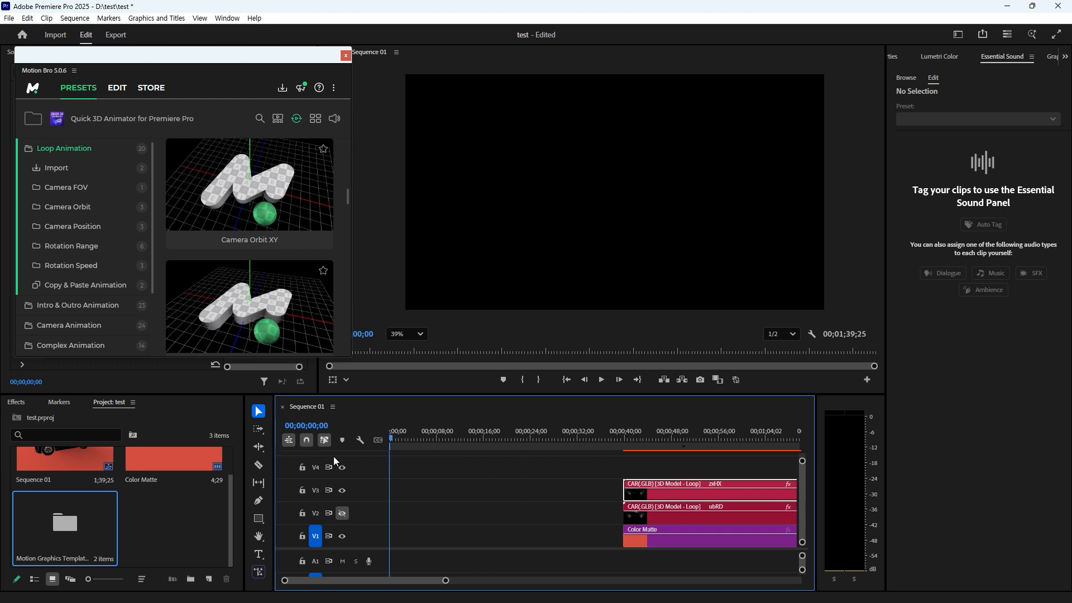
{"action": "scroll", "coordinate": [268, 312], "scroll_direction": "down", "scroll_amount": 1}
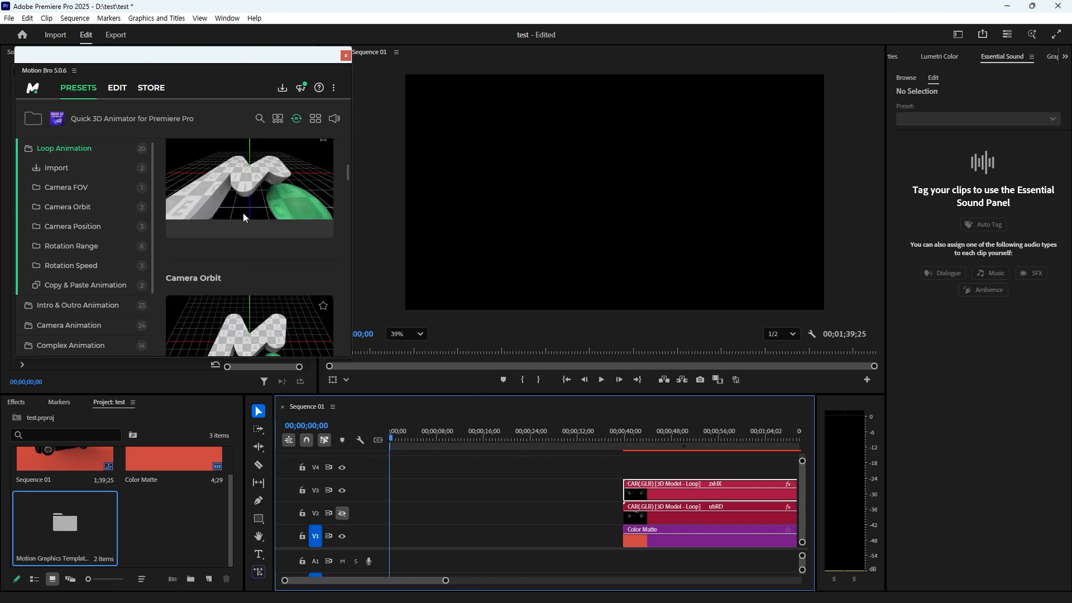
{"action": "scroll", "coordinate": [243, 215], "scroll_direction": "up", "scroll_amount": 3}
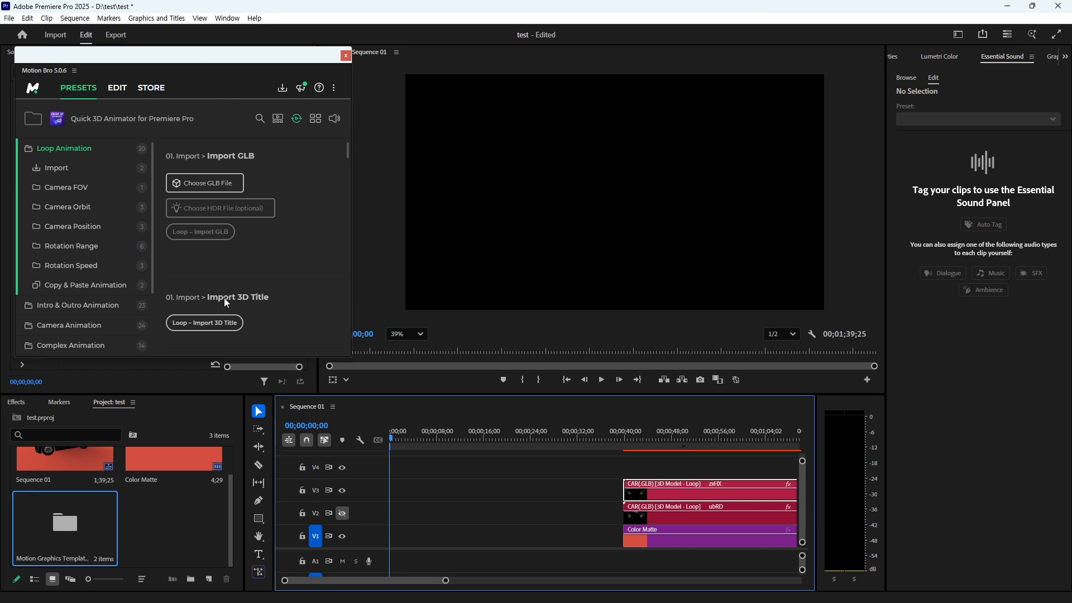
- Import the 'Loop – Import 3D Title' preset, adding a 'YOUR TITLE' clip on V4
{"action": "left_click", "coordinate": [196, 333]}
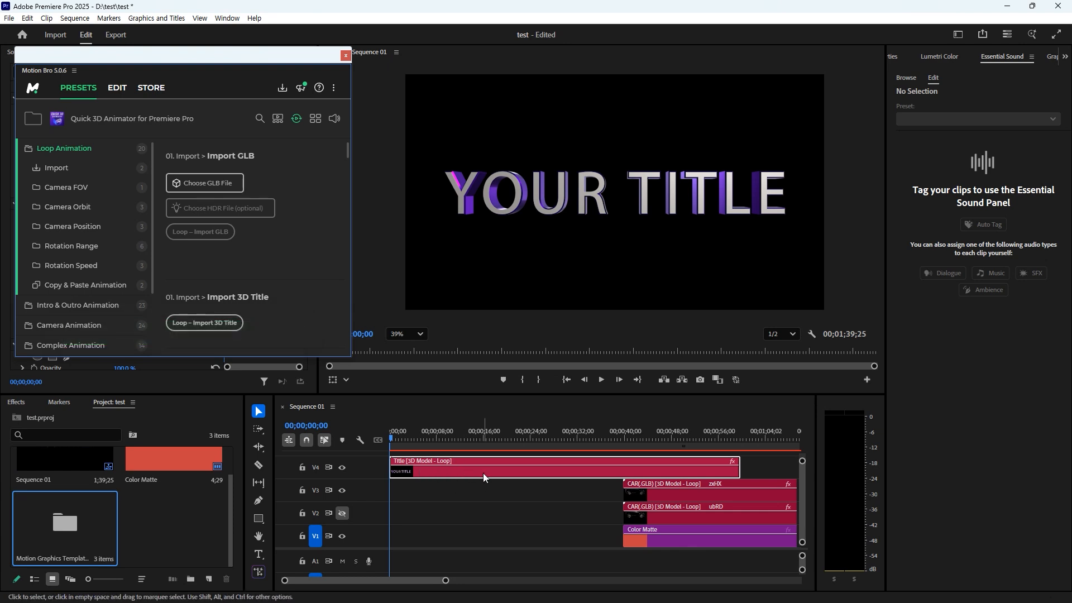
{"action": "scroll", "coordinate": [291, 223], "scroll_direction": "down", "scroll_amount": 5}
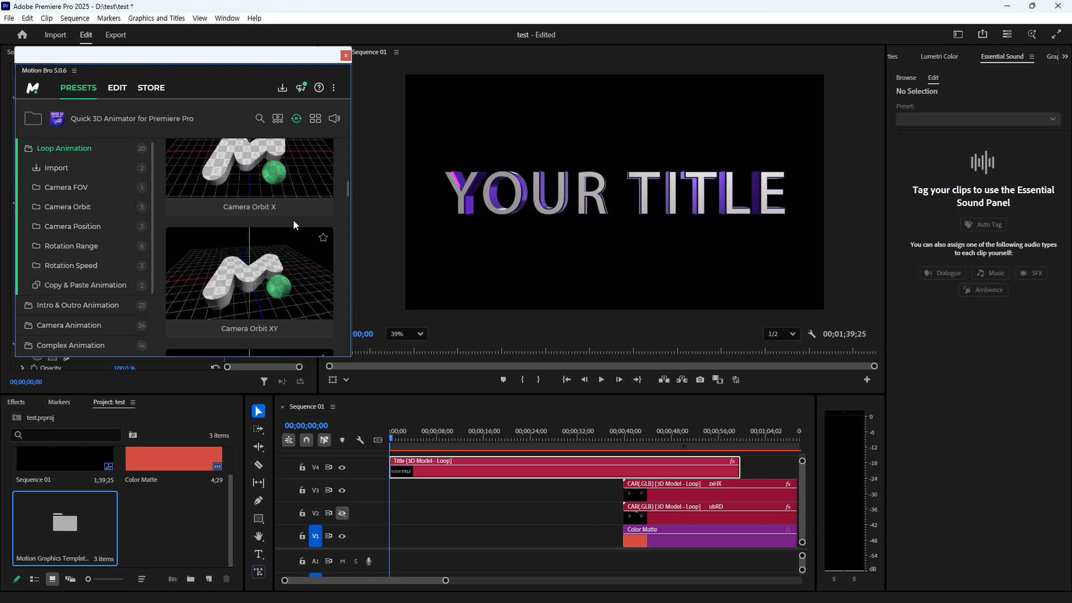
{"action": "scroll", "coordinate": [293, 220], "scroll_direction": "down", "scroll_amount": 2}
{"action": "scroll", "coordinate": [293, 221], "scroll_direction": "down", "scroll_amount": 4}
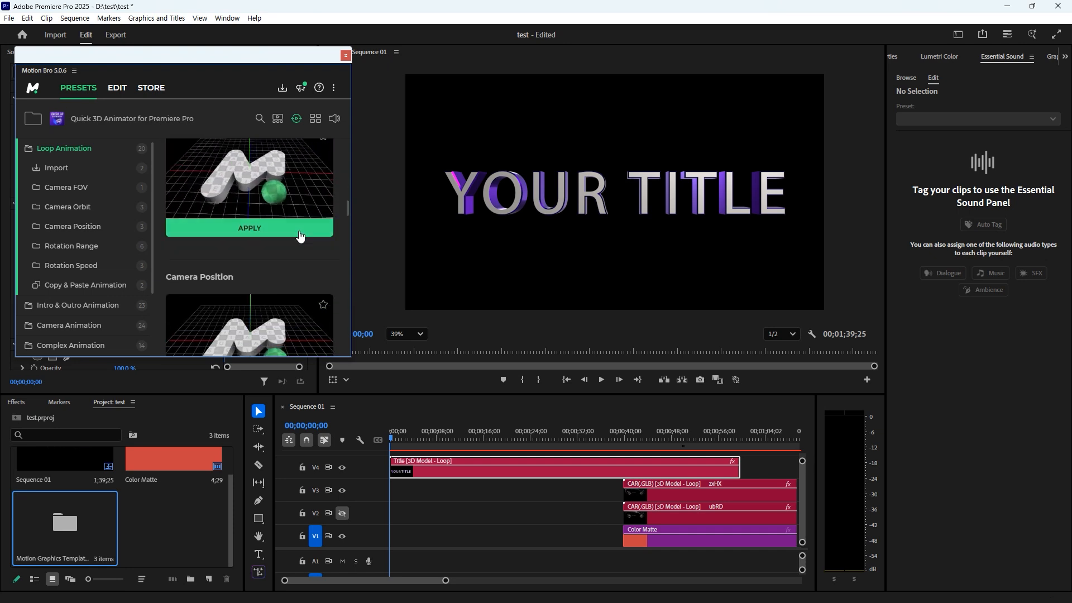
{"action": "scroll", "coordinate": [299, 263], "scroll_direction": "down", "scroll_amount": 4}
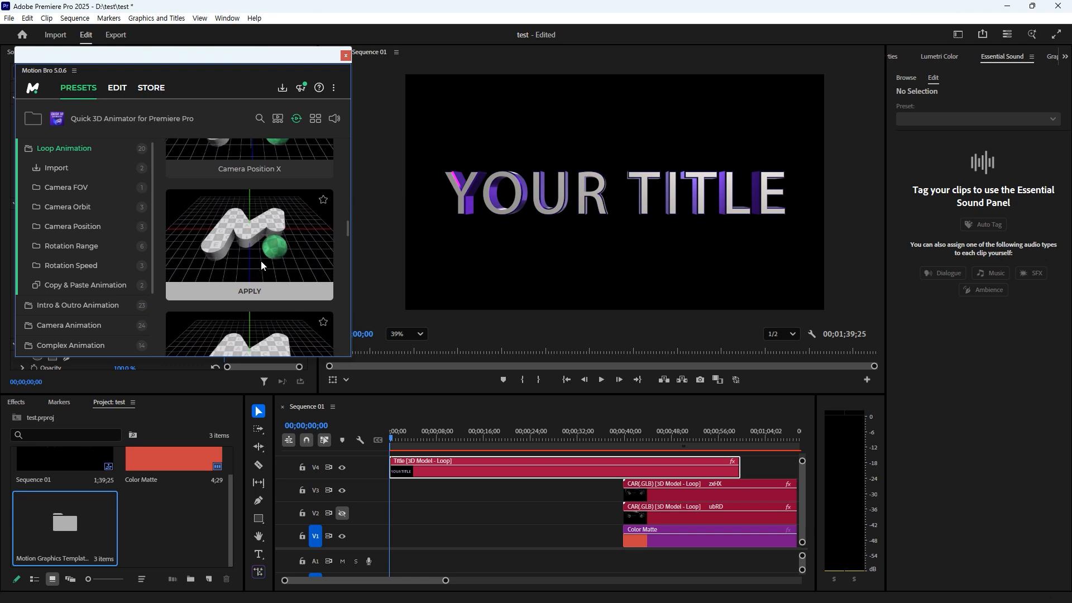
{"action": "scroll", "coordinate": [262, 274], "scroll_direction": "down", "scroll_amount": 2}
- Preview the title animation in the sequence and close Motion Bro
{"action": "left_click", "coordinate": [386, 443]}
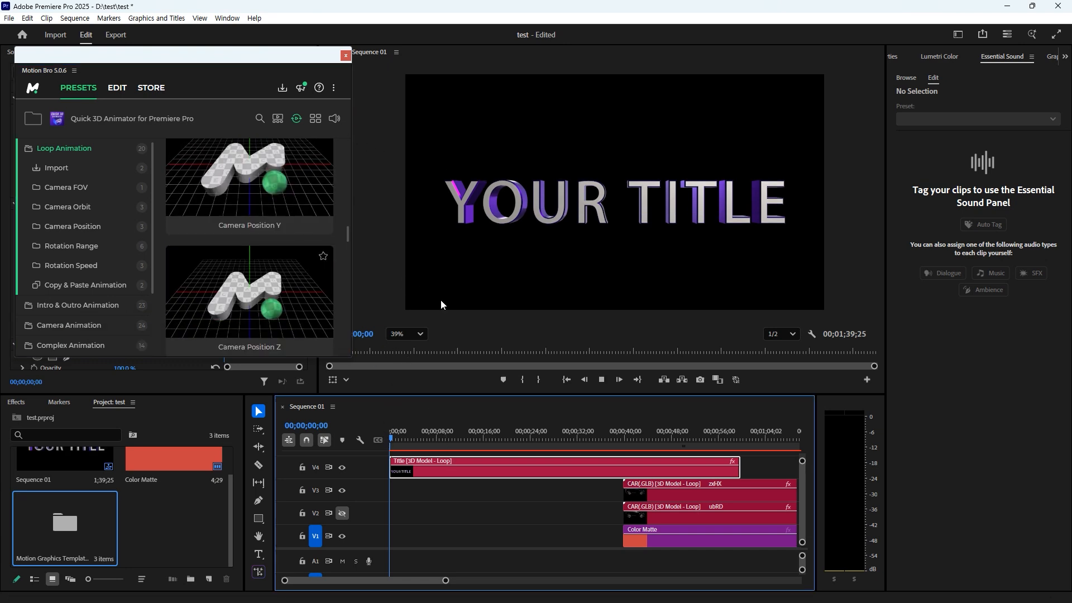
{"action": "key", "text": "space"}
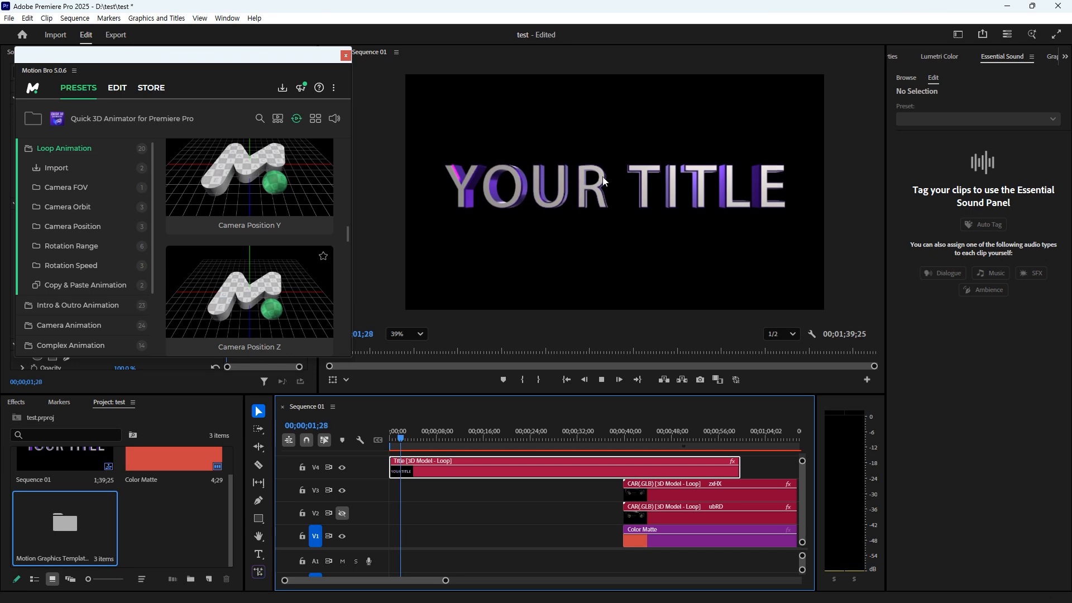
{"action": "left_click", "coordinate": [345, 56]}
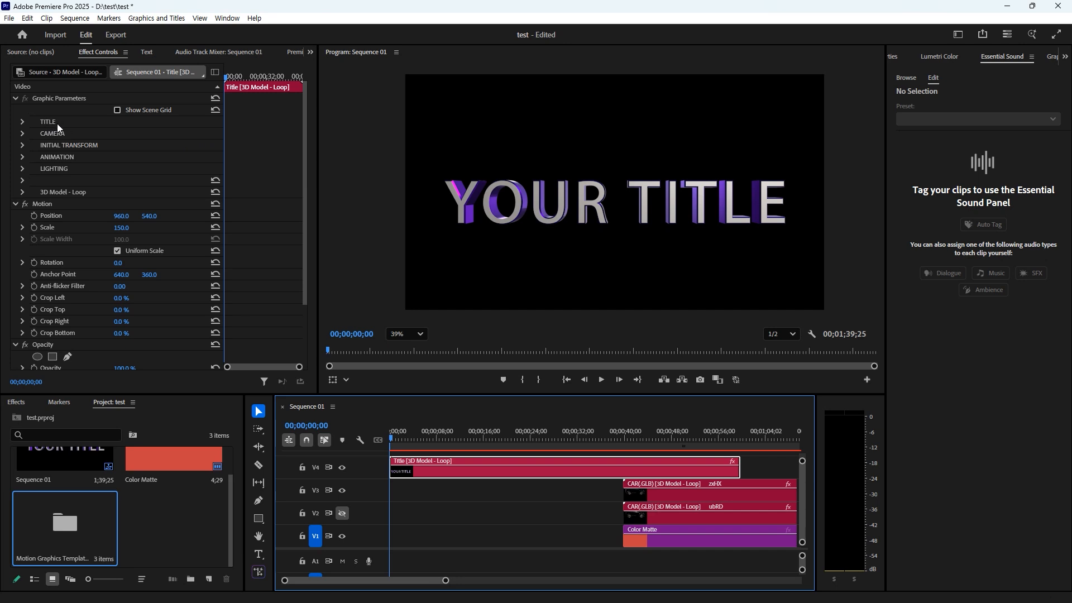
- Replace the title text 'YOUR TITLE' with 'MONKEY' under TITLE > Text in Effect Controls
{"action": "left_click", "coordinate": [21, 121]}
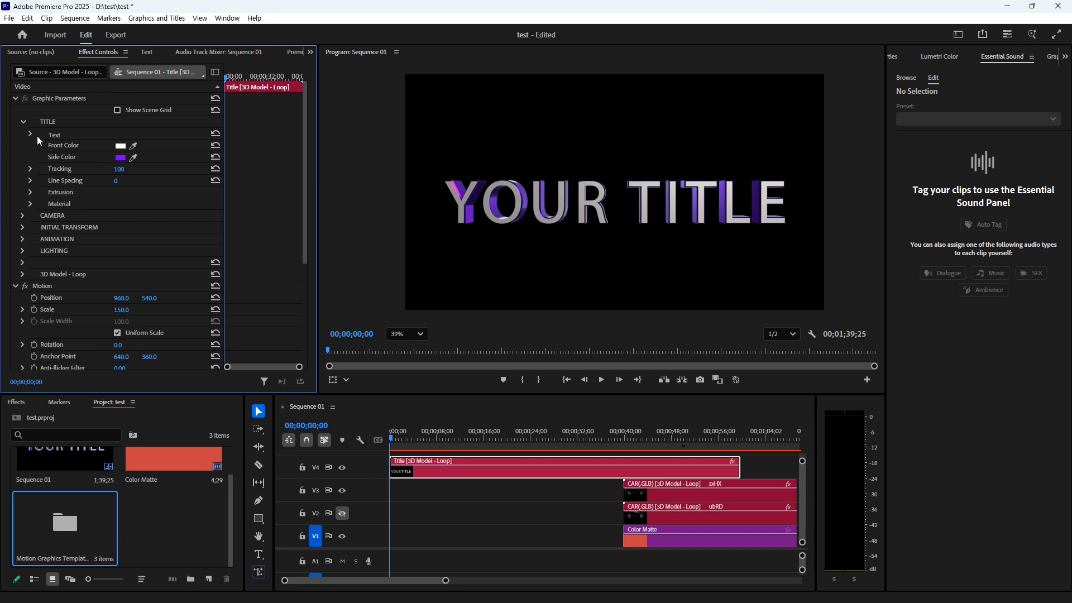
{"action": "left_click", "coordinate": [31, 133]}
{"action": "left_click", "coordinate": [70, 146]}
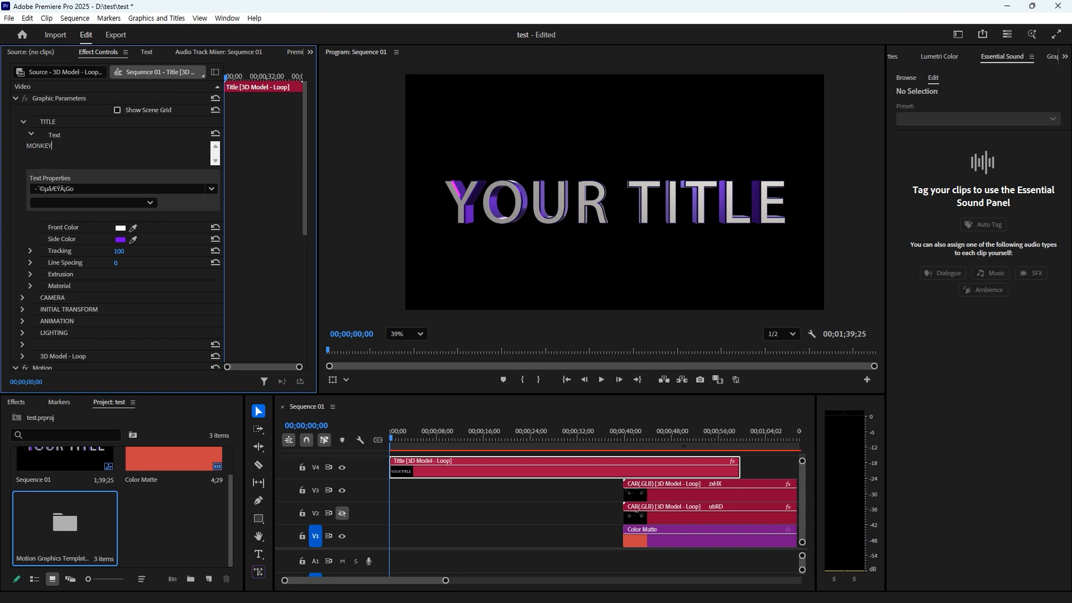
{"action": "left_click", "coordinate": [18, 170]}
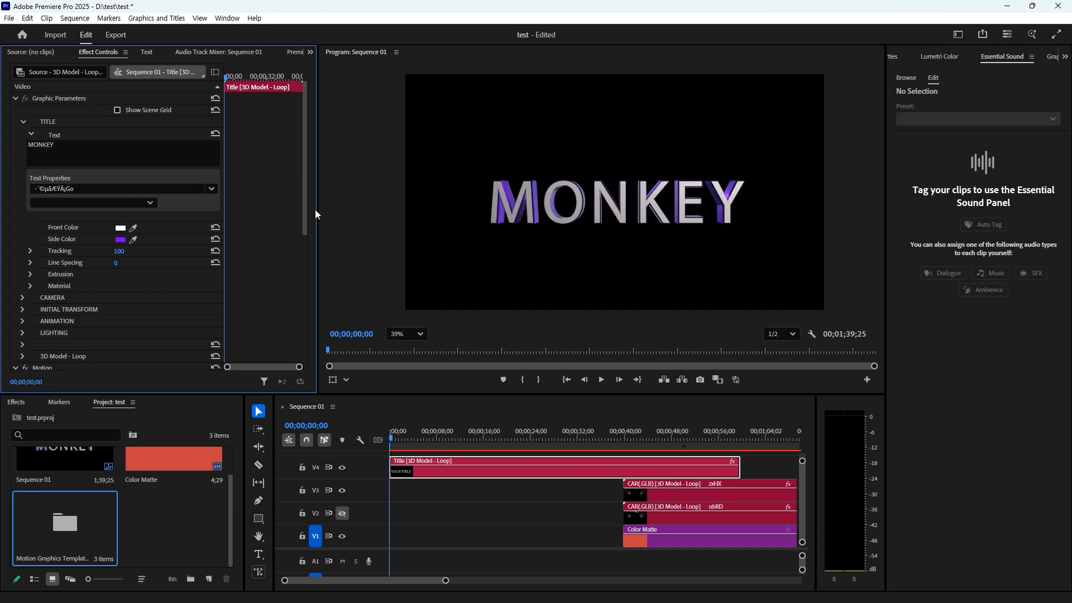
- Set the title font to 123RF Regular, the front colour to grey, and the side colour to 39343F
{"action": "left_click", "coordinate": [210, 190]}
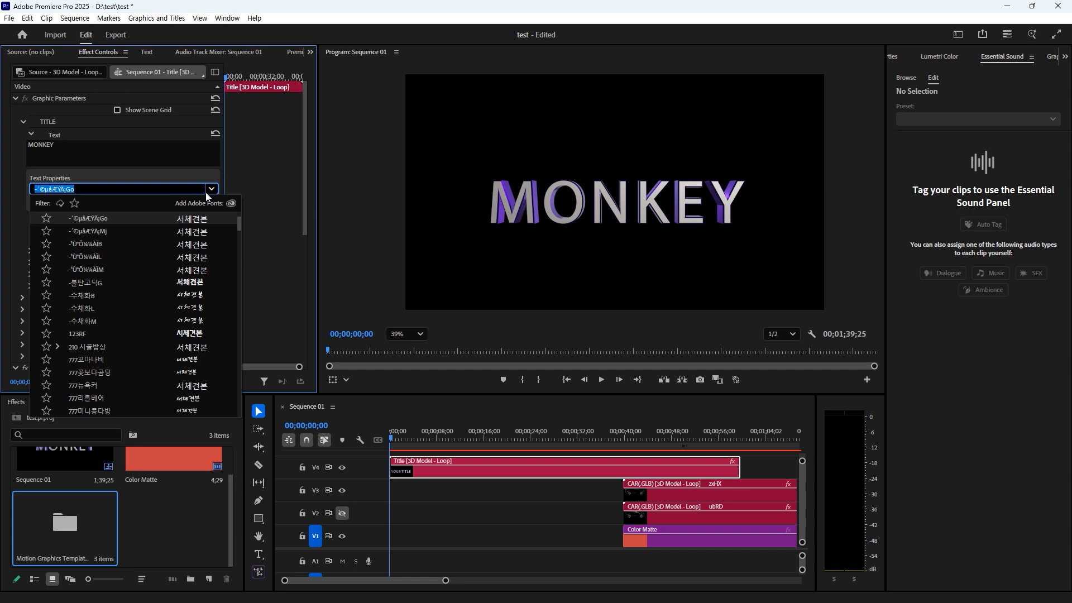
{"action": "left_click", "coordinate": [84, 334]}
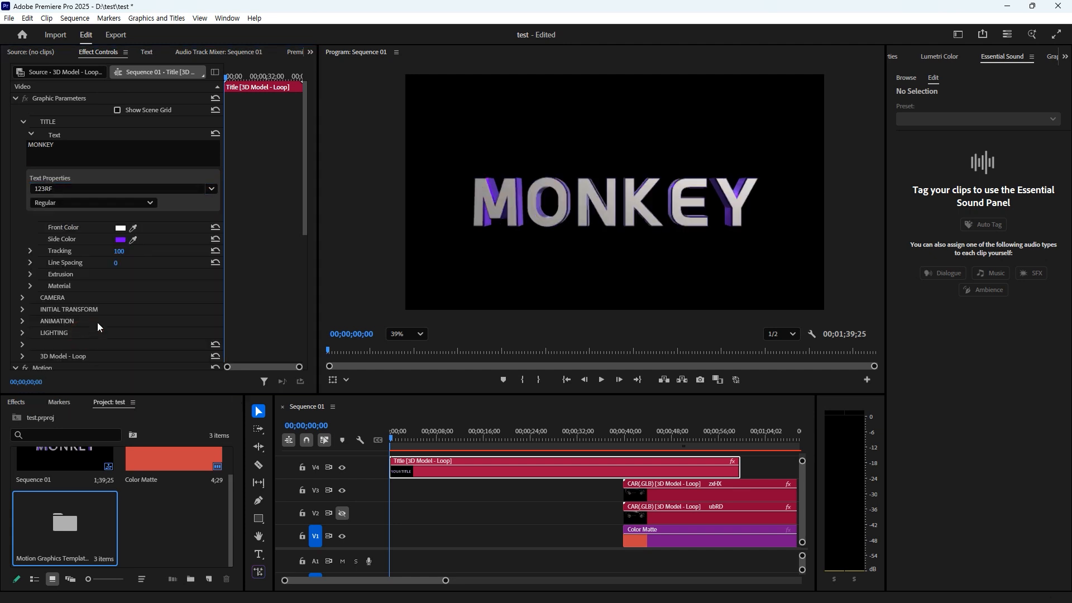
{"action": "left_click", "coordinate": [119, 229]}
{"action": "mouse_move", "coordinate": [45, 458]}
{"action": "left_mouse_down"}
{"action": "mouse_move", "coordinate": [51, 481]}
{"action": "mouse_move", "coordinate": [43, 413]}
{"action": "mouse_move", "coordinate": [61, 375]}
{"action": "left_mouse_up"}
{"action": "left_click", "coordinate": [249, 508]}
{"action": "left_click", "coordinate": [121, 240]}
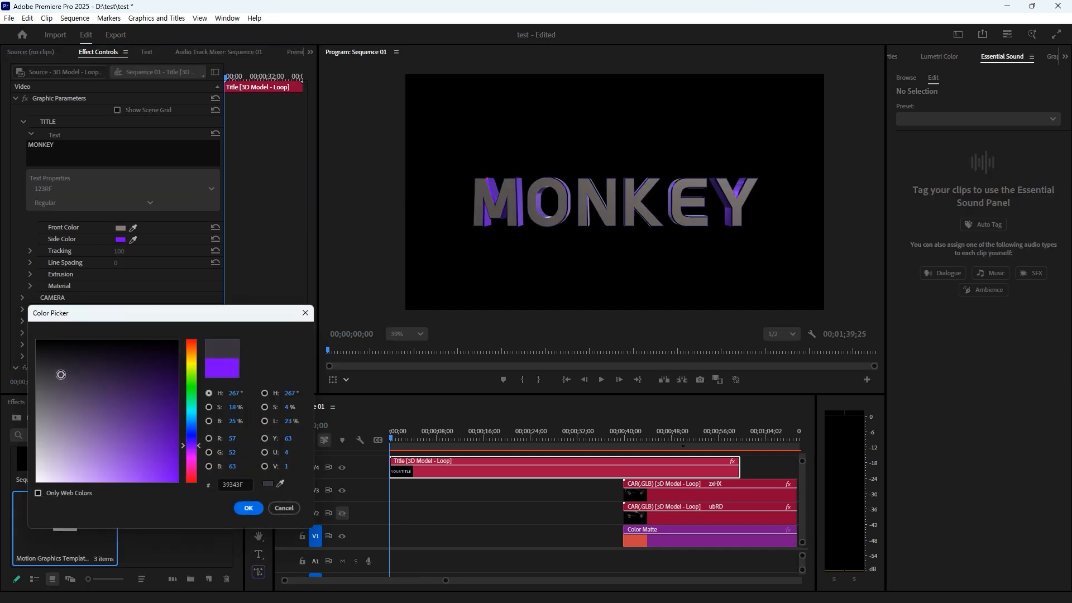
{"action": "left_click", "coordinate": [248, 508]}
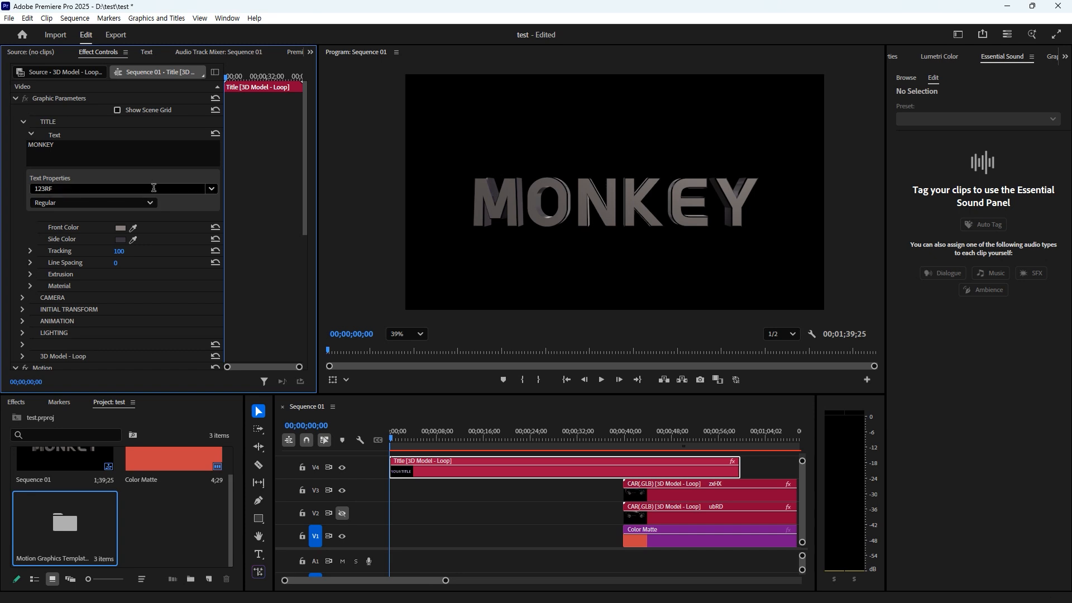
- Give the title a Concave bevel and Extrusion Depth 100, then play it back
{"action": "left_click", "coordinate": [30, 274]}
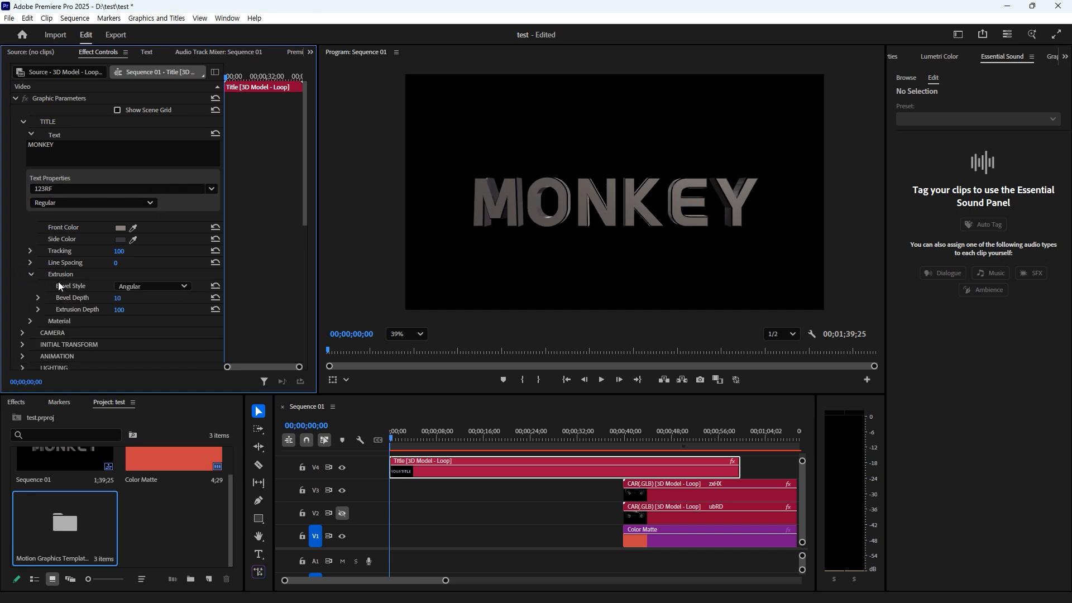
{"action": "left_click", "coordinate": [152, 286]}
{"action": "left_click", "coordinate": [139, 333]}
{"action": "left_click_drag", "start_coordinate": [127, 316], "coordinate": [138, 316]}
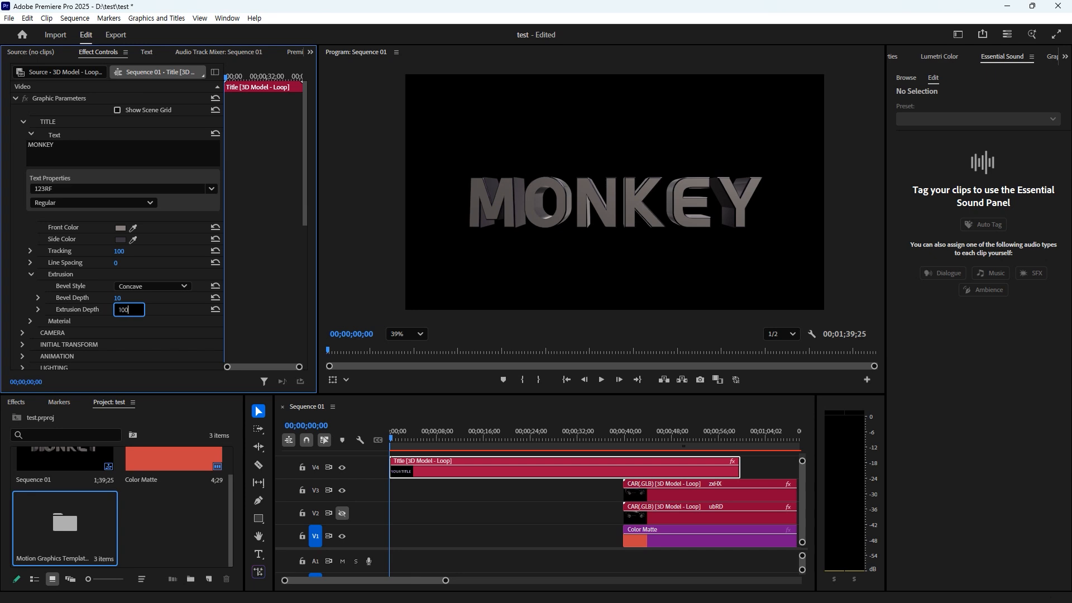
{"action": "left_click", "coordinate": [98, 277]}
{"action": "left_click", "coordinate": [276, 432]}
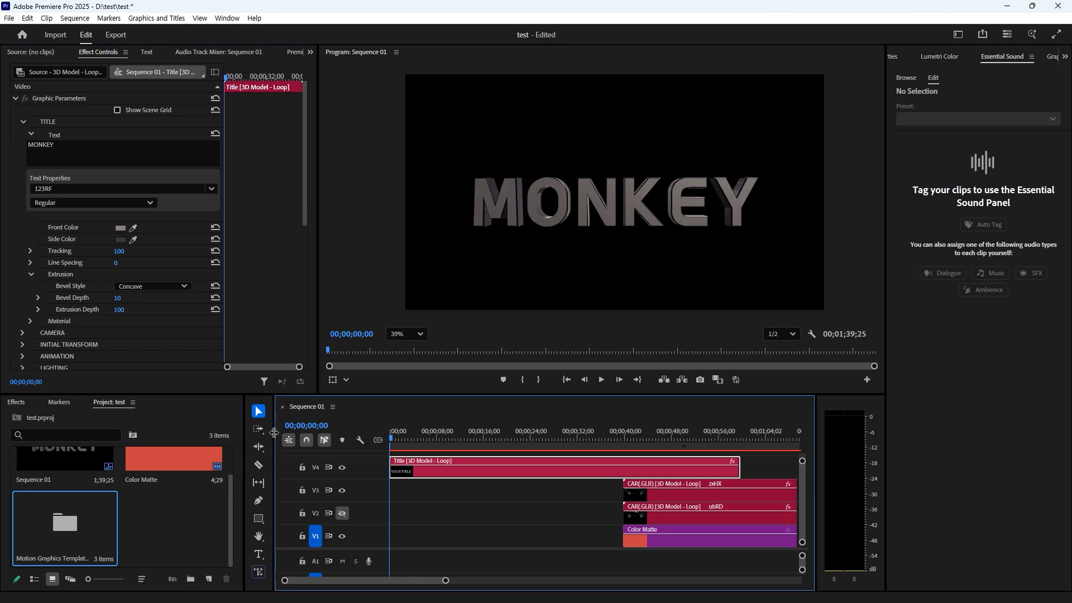
{"action": "key", "text": "space"}
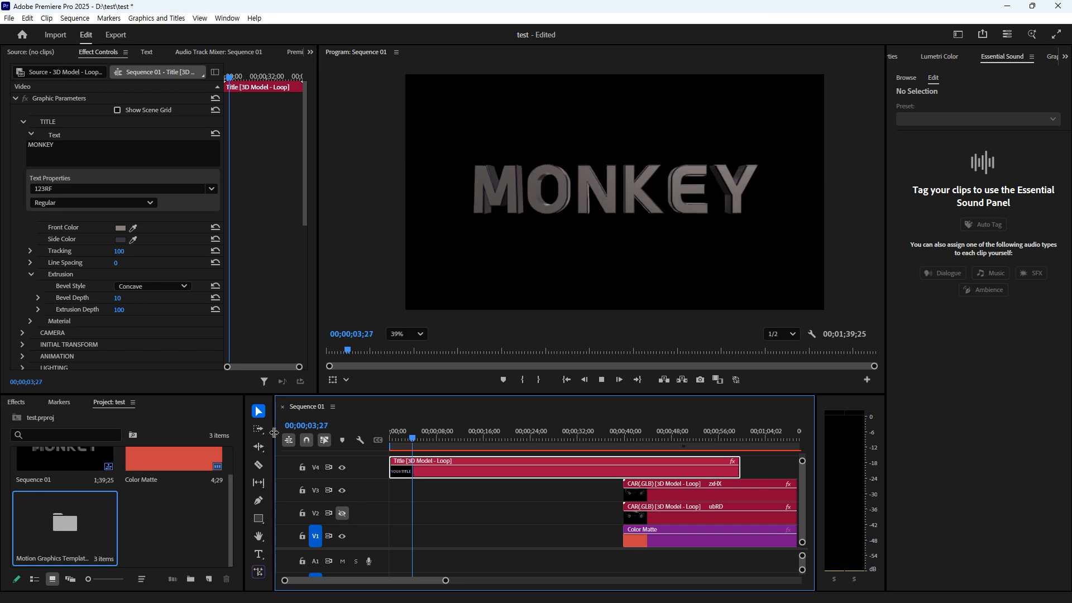
{"action": "key", "text": "space"}
- Launch Motion Bro and list the Intro & Outro Animation Import GLB and Import 3D Title presets
{"action": "left_click", "coordinate": [226, 18]}
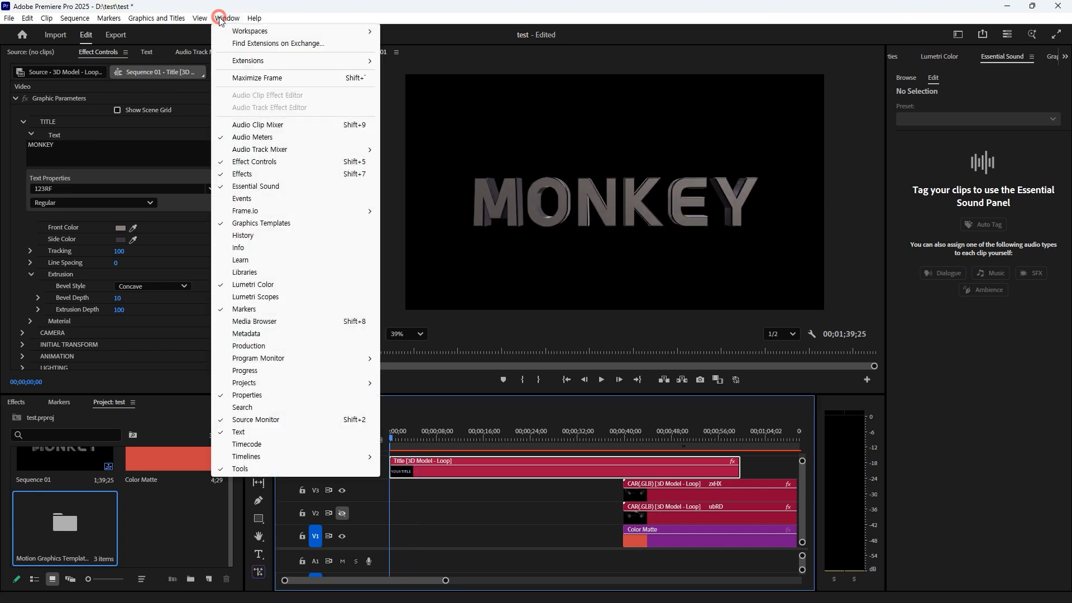
{"action": "mouse_move", "coordinate": [257, 62]}
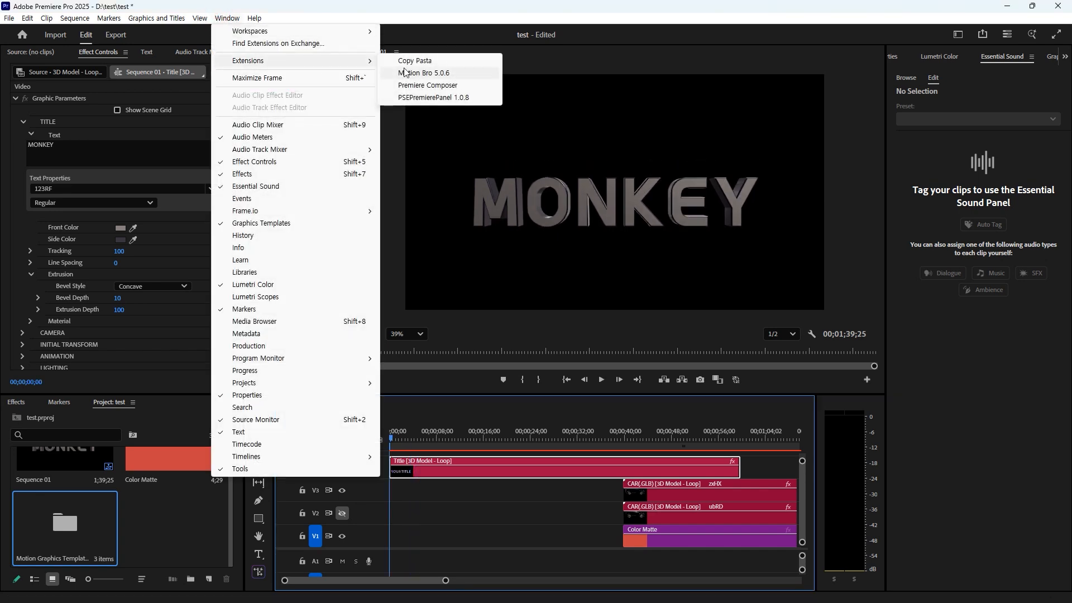
{"action": "left_click", "coordinate": [424, 73]}
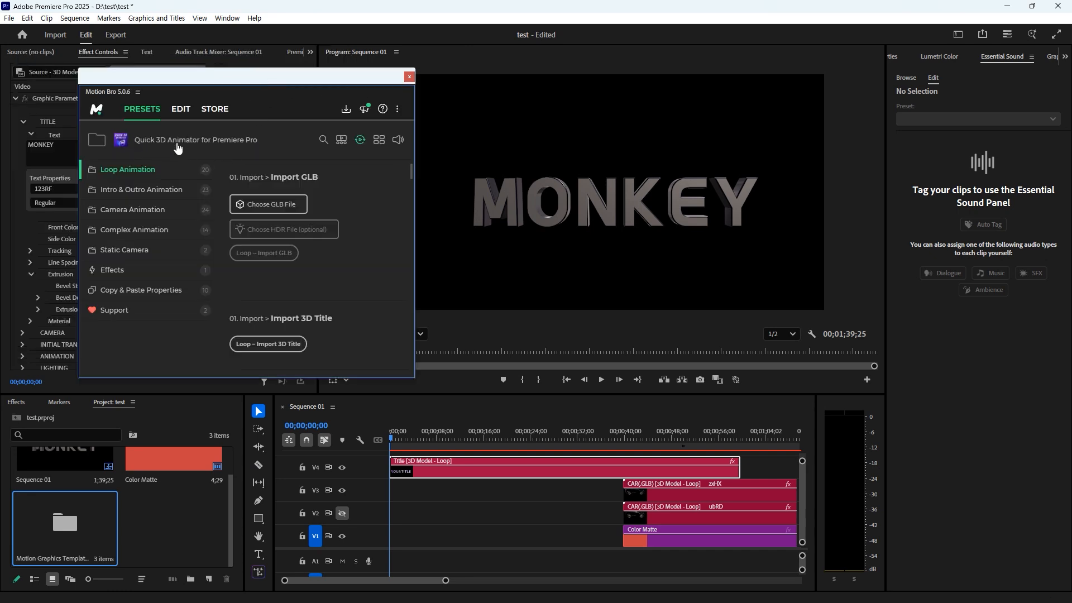
{"action": "left_click", "coordinate": [125, 170]}
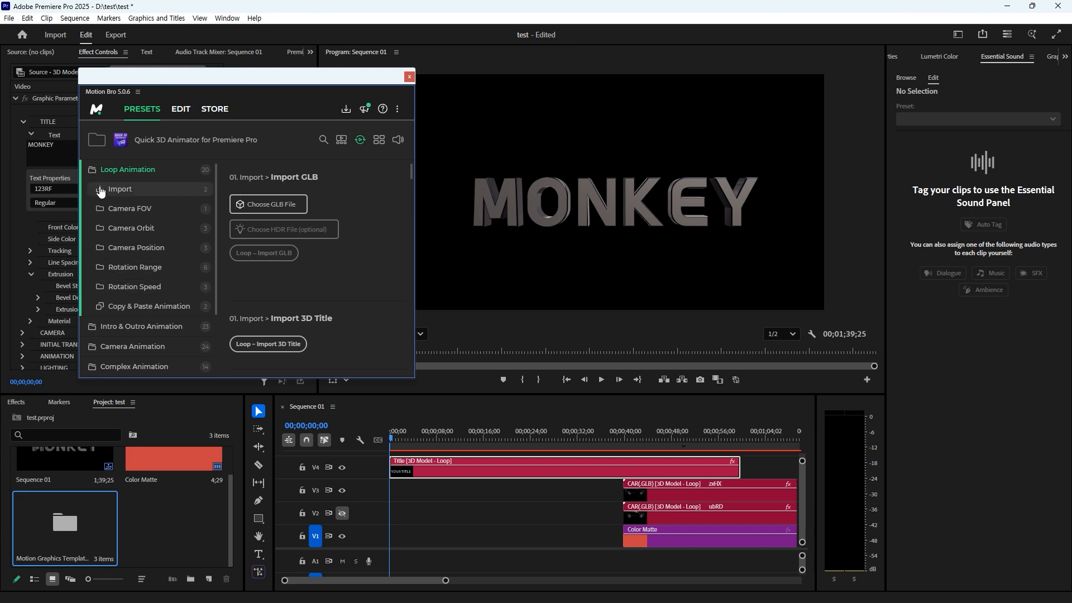
{"action": "left_click", "coordinate": [116, 171]}
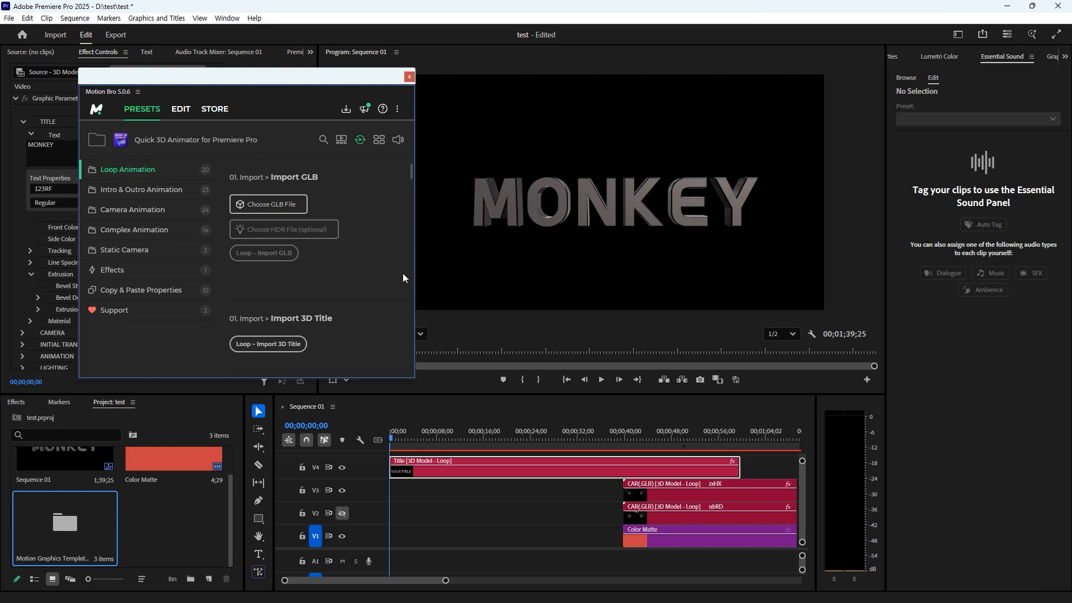
{"action": "left_click", "coordinate": [141, 170]}
{"action": "left_click", "coordinate": [140, 171]}
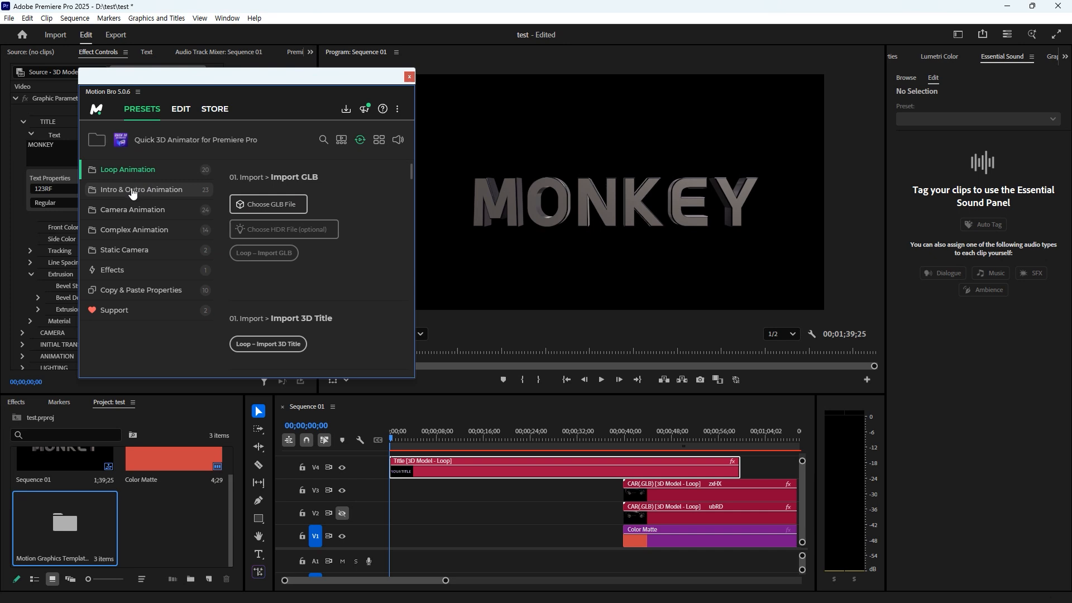
{"action": "left_click", "coordinate": [136, 191]}
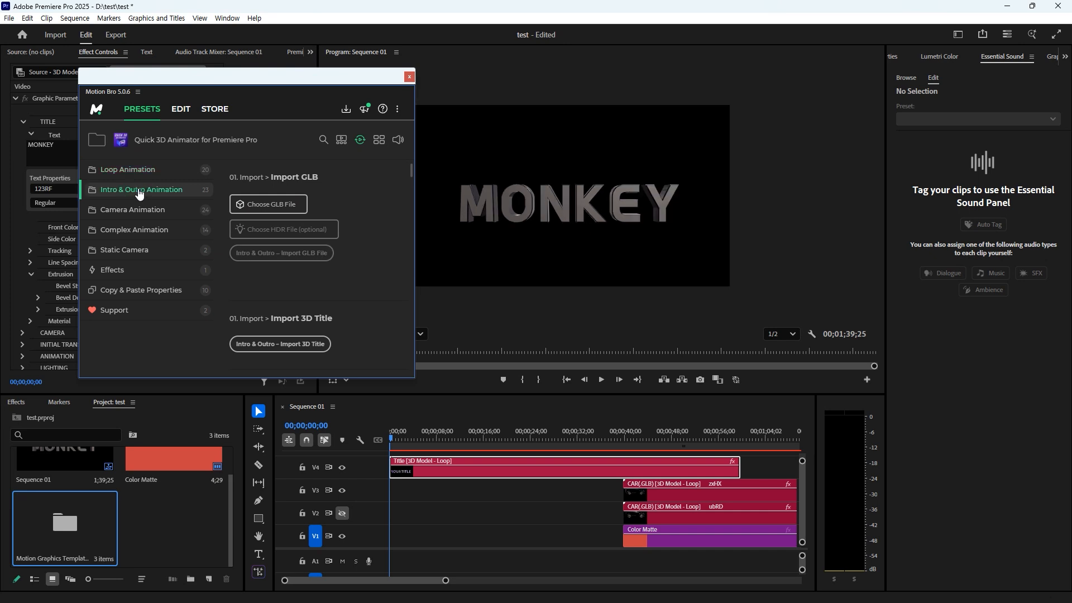
- Expand Intro & Outro Animation and browse its Position presets, such as Position Right and With Rotation
{"action": "left_click", "coordinate": [140, 192]}
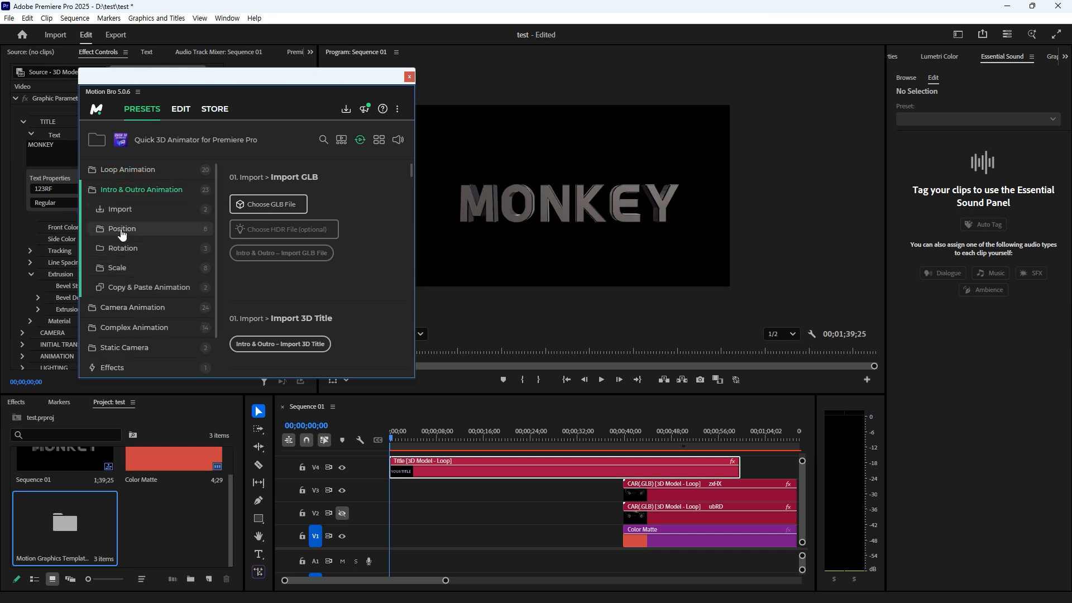
{"action": "scroll", "coordinate": [360, 232], "scroll_direction": "down", "scroll_amount": 5}
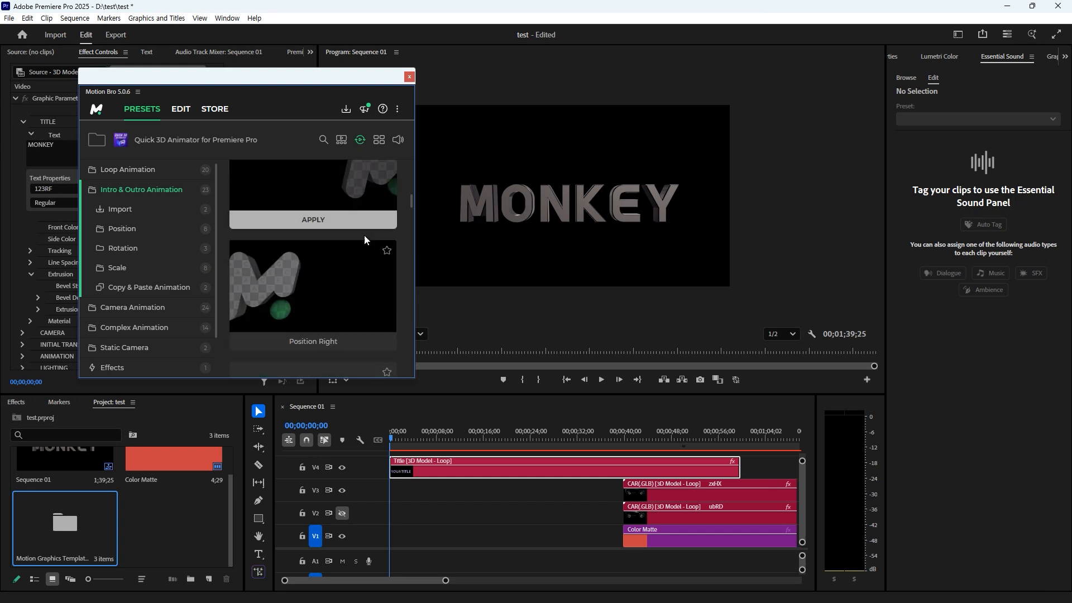
{"action": "scroll", "coordinate": [363, 246], "scroll_direction": "down", "scroll_amount": 3}
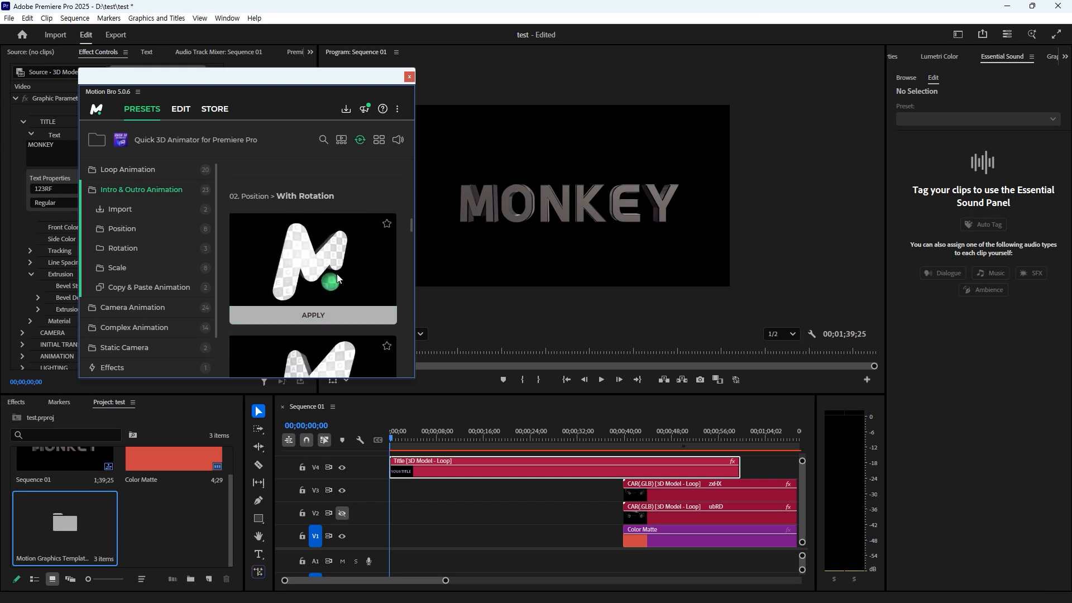
{"action": "scroll", "coordinate": [342, 282], "scroll_direction": "up", "scroll_amount": 1}
{"action": "scroll", "coordinate": [350, 269], "scroll_direction": "up", "scroll_amount": 1}
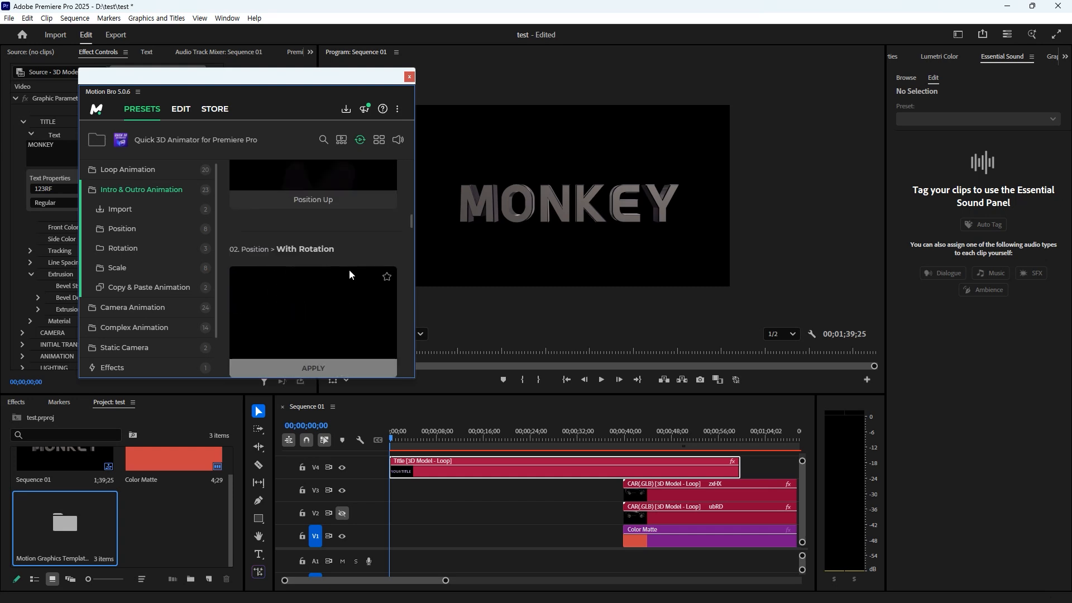
{"action": "scroll", "coordinate": [348, 273], "scroll_direction": "up", "scroll_amount": 6}
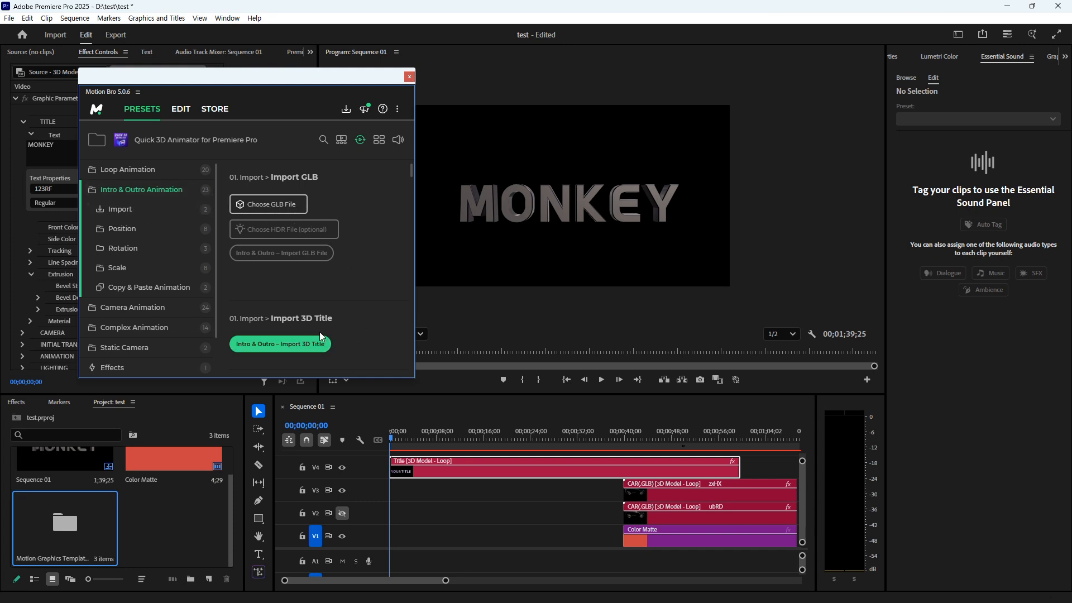
- Switch from Intro & Outro to Camera Animation, browse its 24 presets including Camera FOV and Orbit, then collapse it
{"action": "left_click", "coordinate": [158, 191]}
{"action": "left_click", "coordinate": [156, 211]}
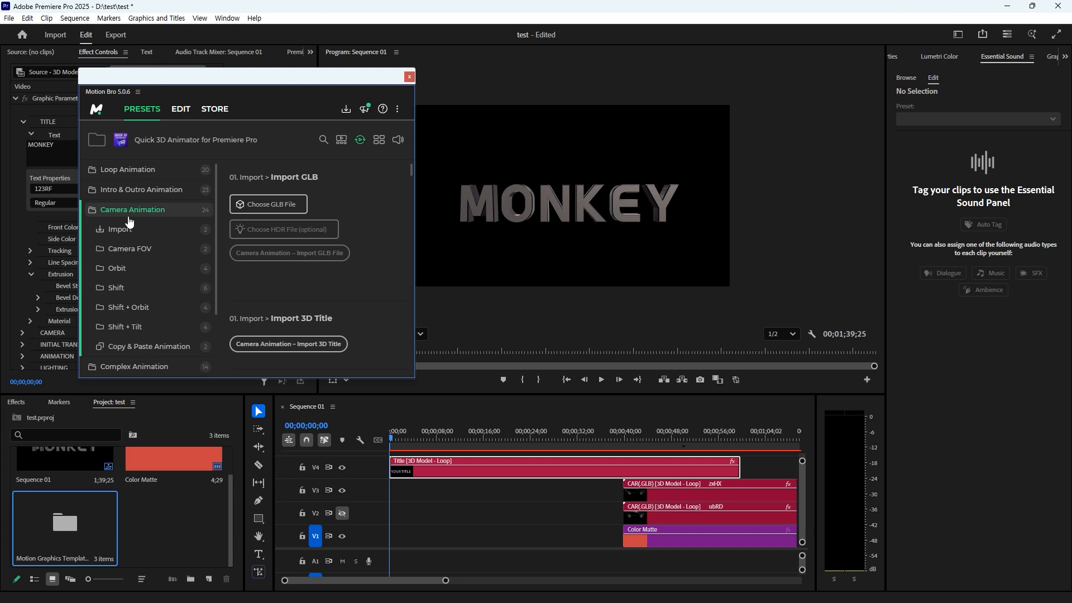
{"action": "scroll", "coordinate": [357, 237], "scroll_direction": "down", "scroll_amount": 5}
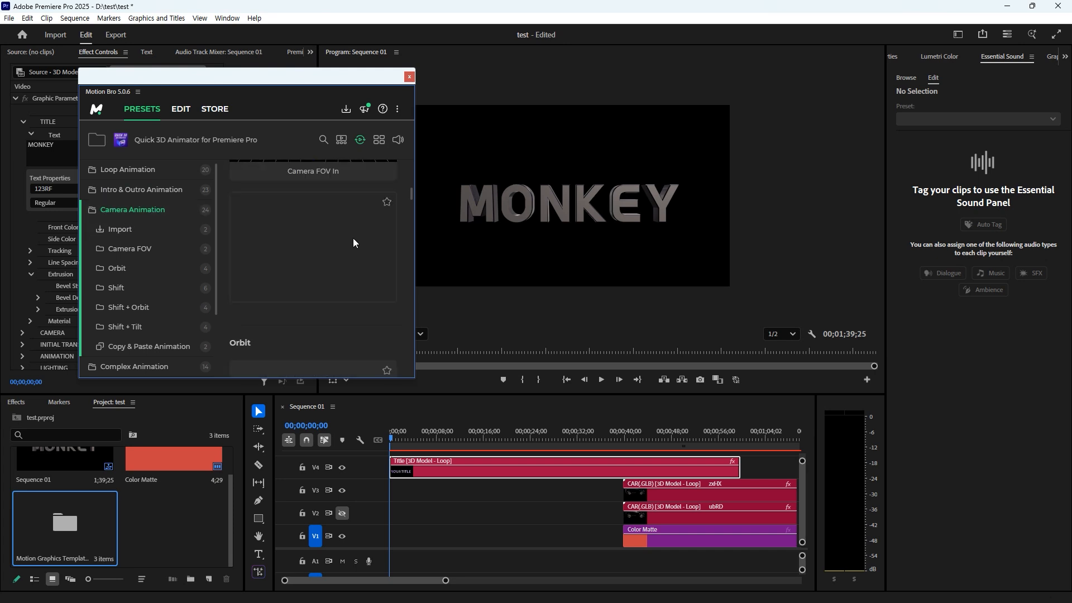
{"action": "scroll", "coordinate": [340, 210], "scroll_direction": "down", "scroll_amount": 2}
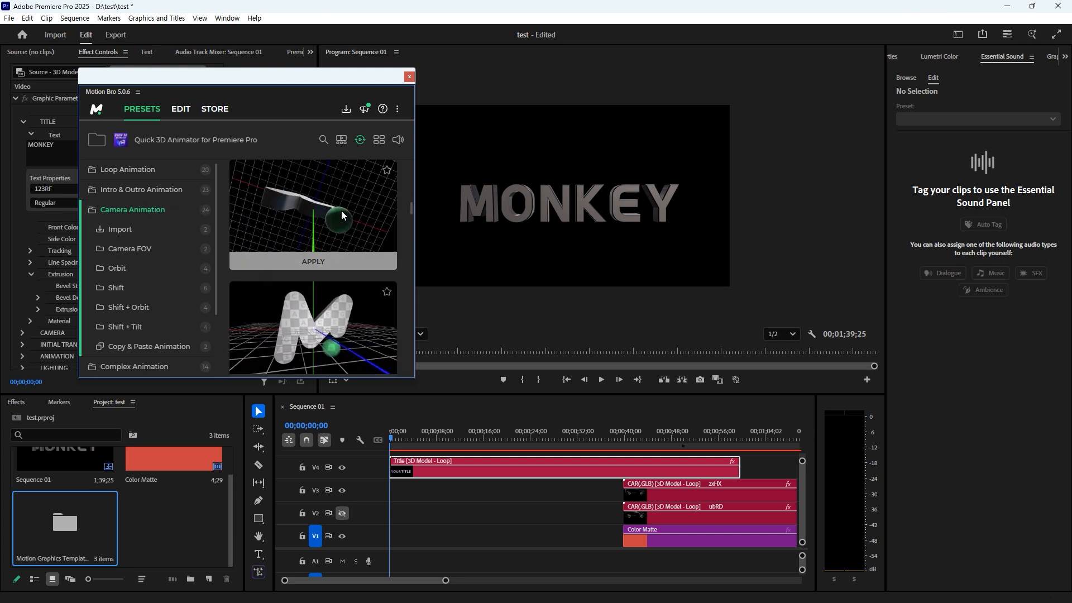
{"action": "scroll", "coordinate": [347, 252], "scroll_direction": "up", "scroll_amount": 6}
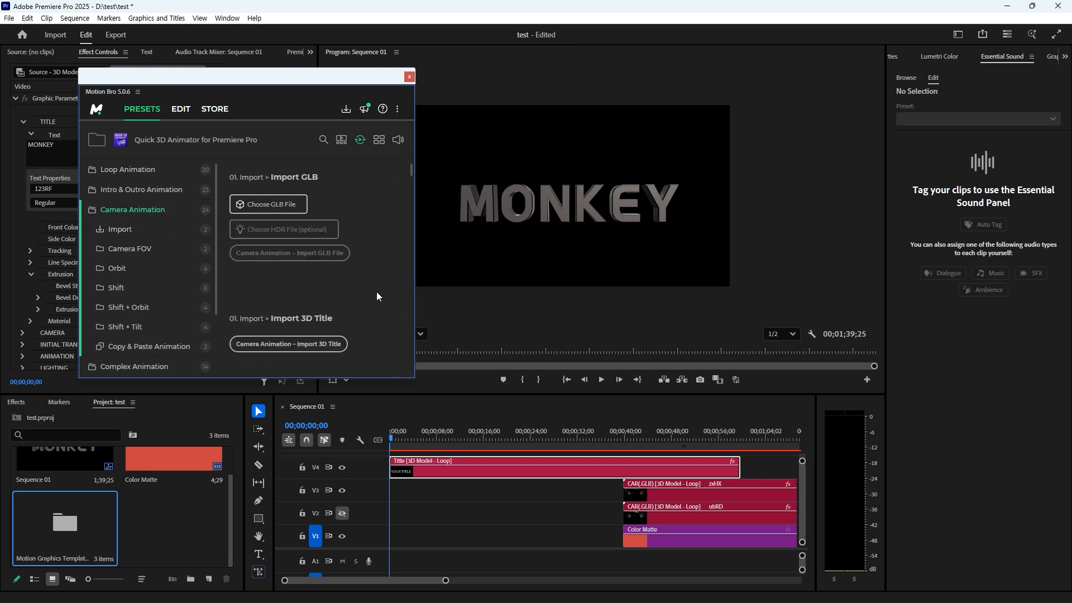
{"action": "scroll", "coordinate": [313, 235], "scroll_direction": "down", "scroll_amount": 3}
{"action": "scroll", "coordinate": [313, 229], "scroll_direction": "up", "scroll_amount": 3}
{"action": "left_click", "coordinate": [133, 210]}
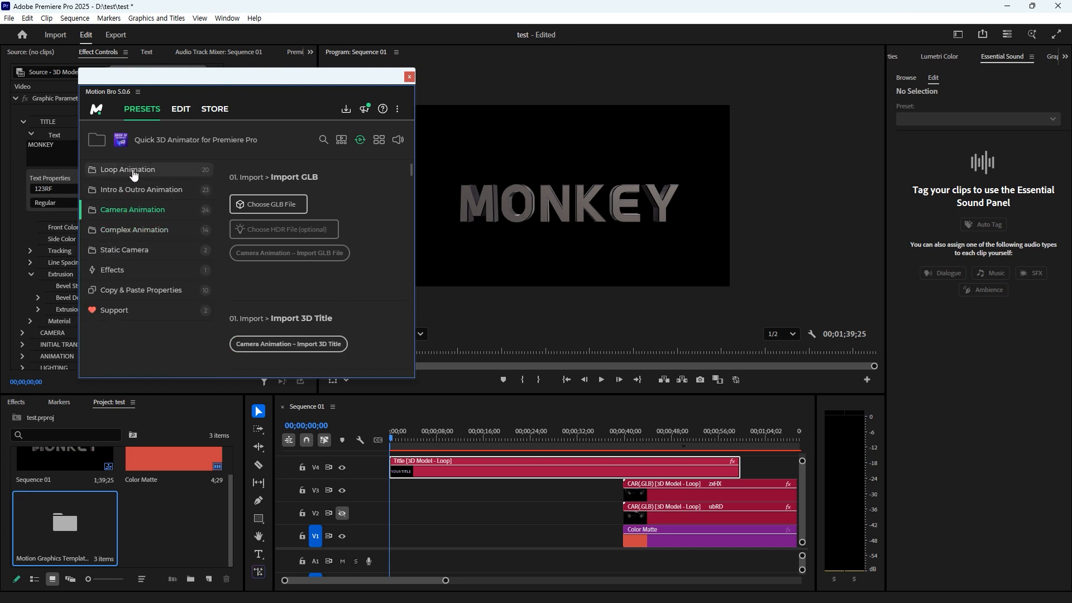
- View the Static Camera presets, collapse that folder, then expand Loop Animation
{"action": "left_click", "coordinate": [134, 254]}
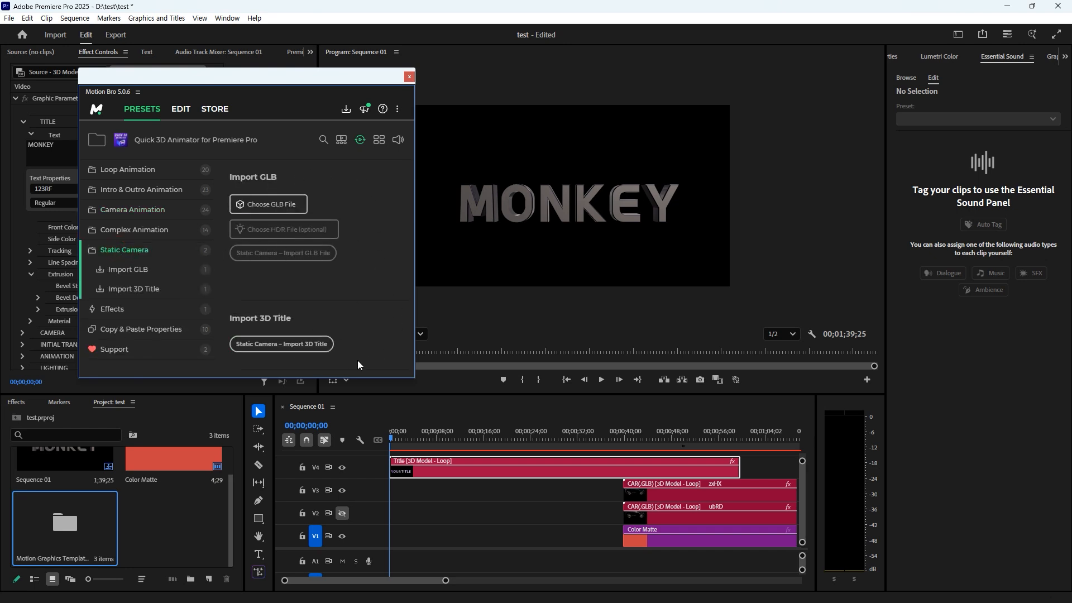
{"action": "left_click", "coordinate": [135, 250]}
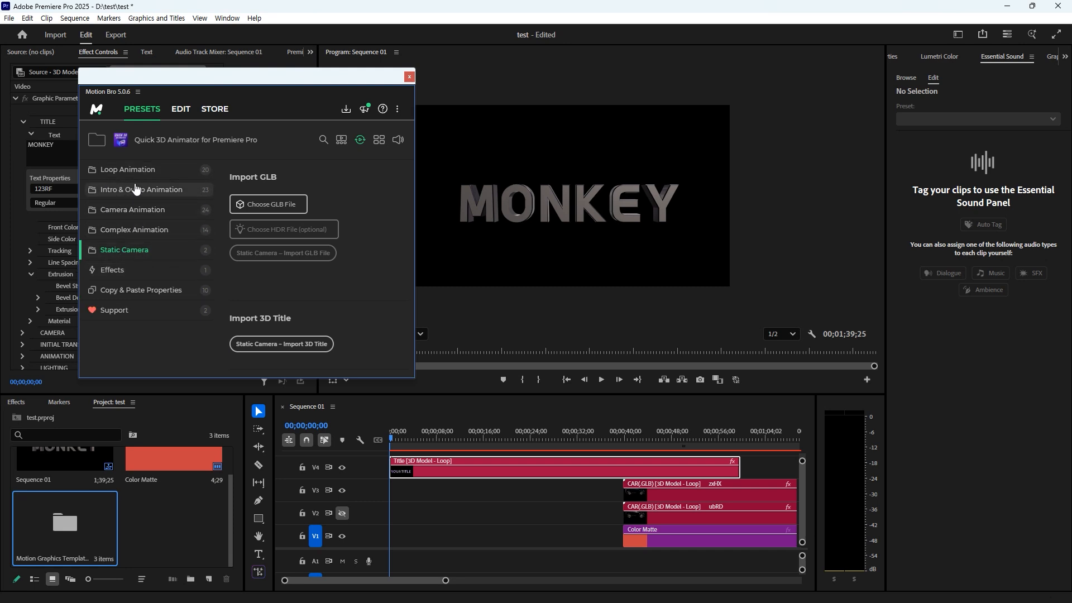
{"action": "left_click", "coordinate": [115, 170]}
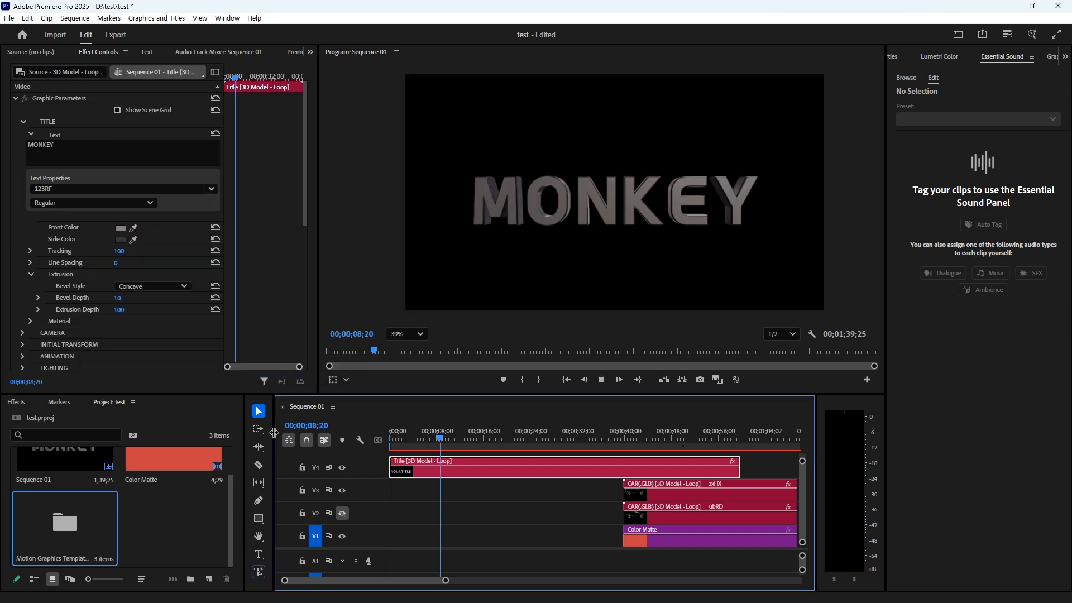
- Stop the preview with the playhead back at 00;00;00;00
{"action": "key", "text": "Home"}
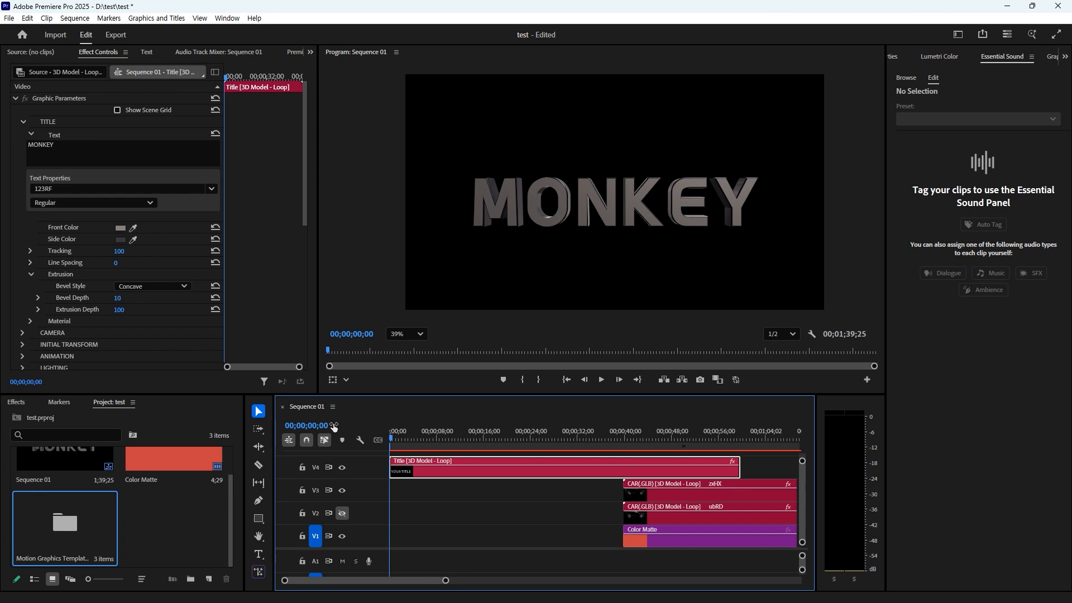